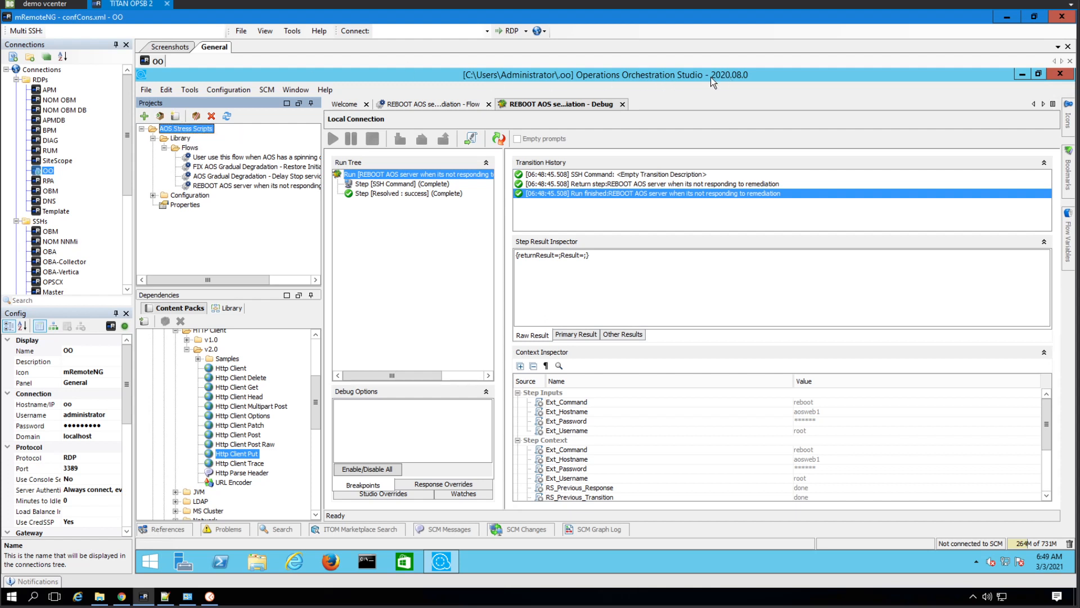
Create a content pack from the AOS Stress Scripts project, saving it to C:\Users\Administrator\Desktop
{"action": "right_click", "coordinate": [189, 133]}
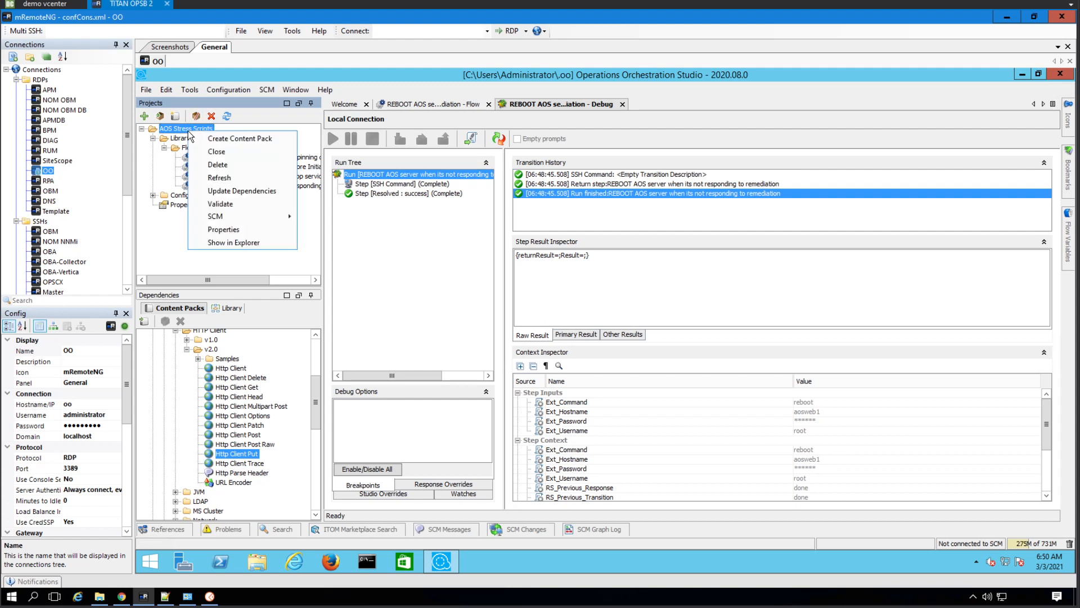
{"action": "left_click", "coordinate": [219, 138]}
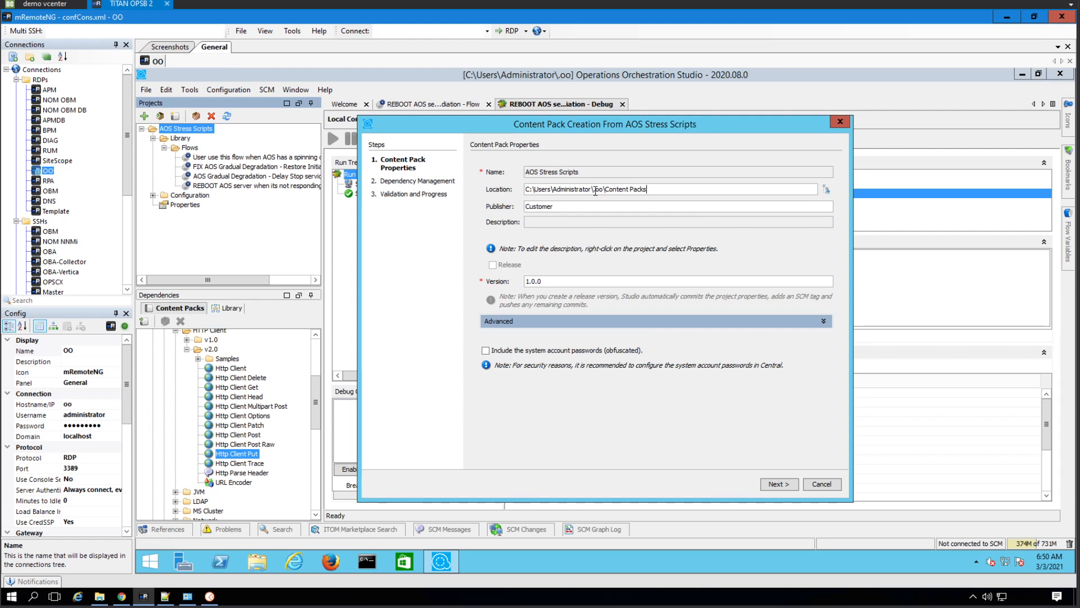
{"action": "left_click_drag", "start_coordinate": [595, 191], "coordinate": [693, 189]}
{"action": "type", "text": "Desktop"}
{"action": "left_click", "coordinate": [782, 484]}
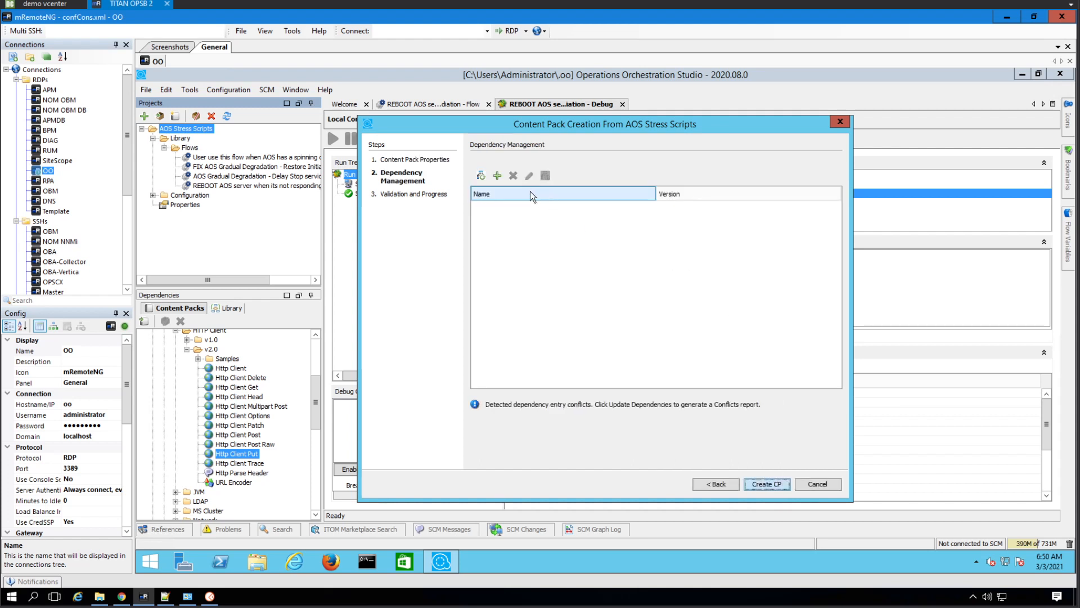
{"action": "left_click", "coordinate": [771, 484]}
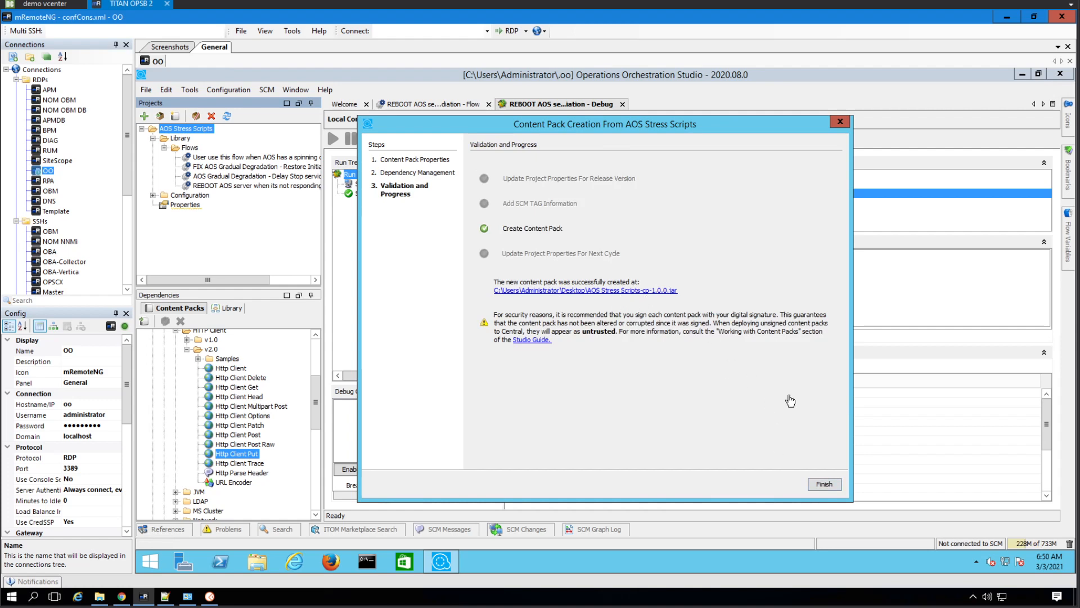
{"action": "left_click", "coordinate": [824, 484]}
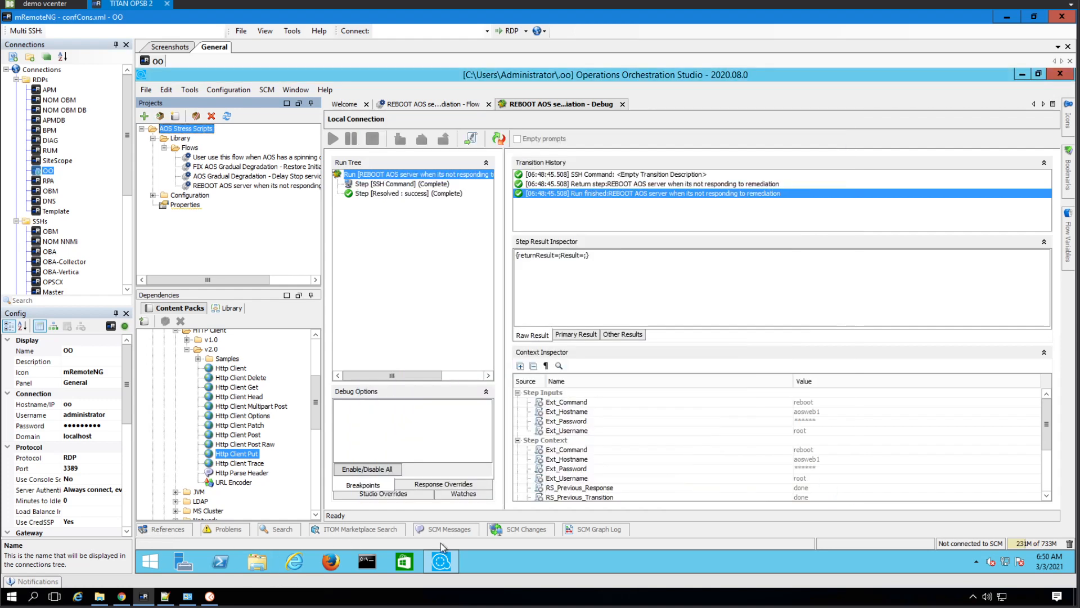
Copy AOS Stress Scripts-cp-1.0.0.jar from the remote server's desktop into the local bootcamp\oo content packs folder
{"action": "left_click", "coordinate": [151, 562]}
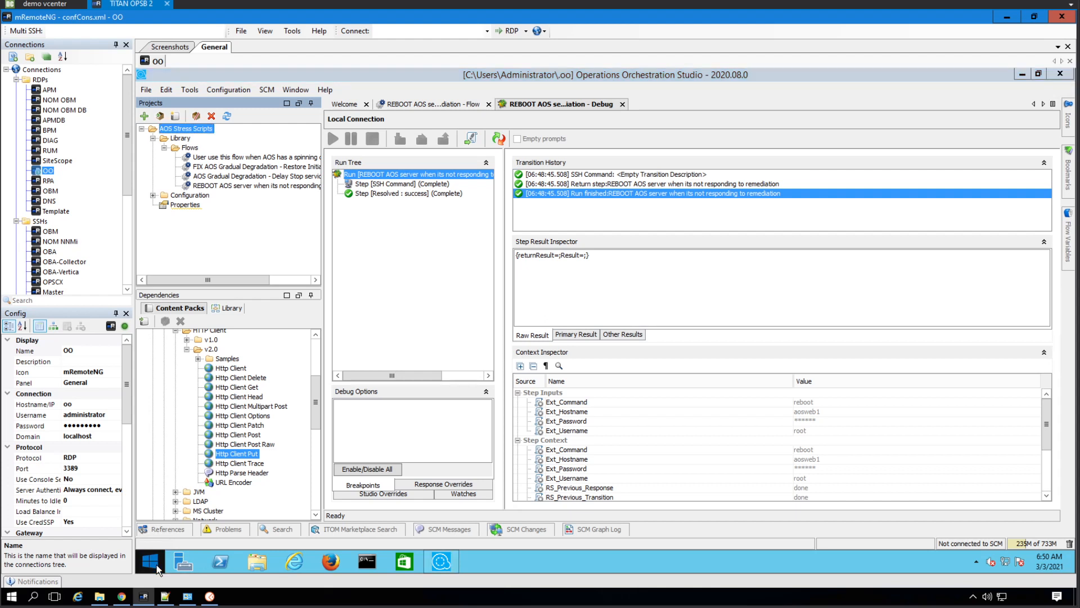
{"action": "right_click", "coordinate": [156, 565]}
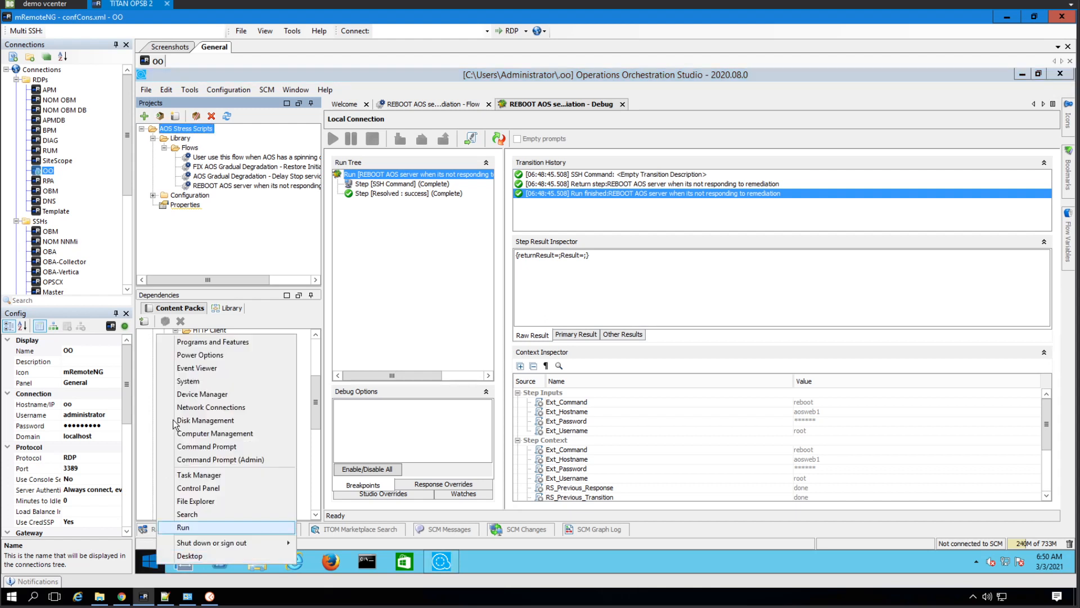
{"action": "left_click", "coordinate": [214, 554]}
{"action": "left_click", "coordinate": [165, 278]}
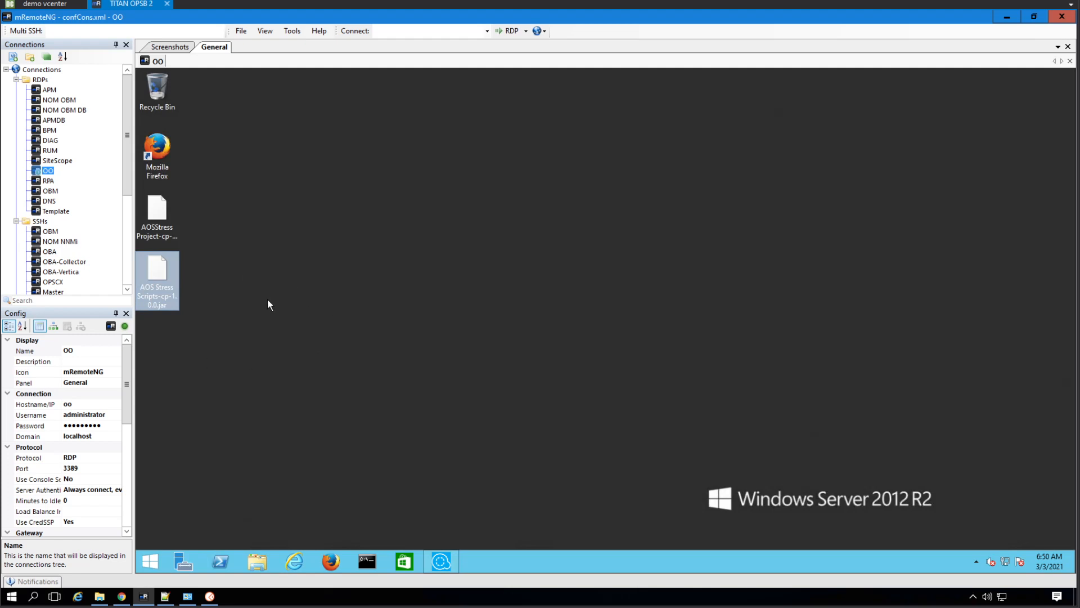
{"action": "left_click", "coordinate": [99, 596]}
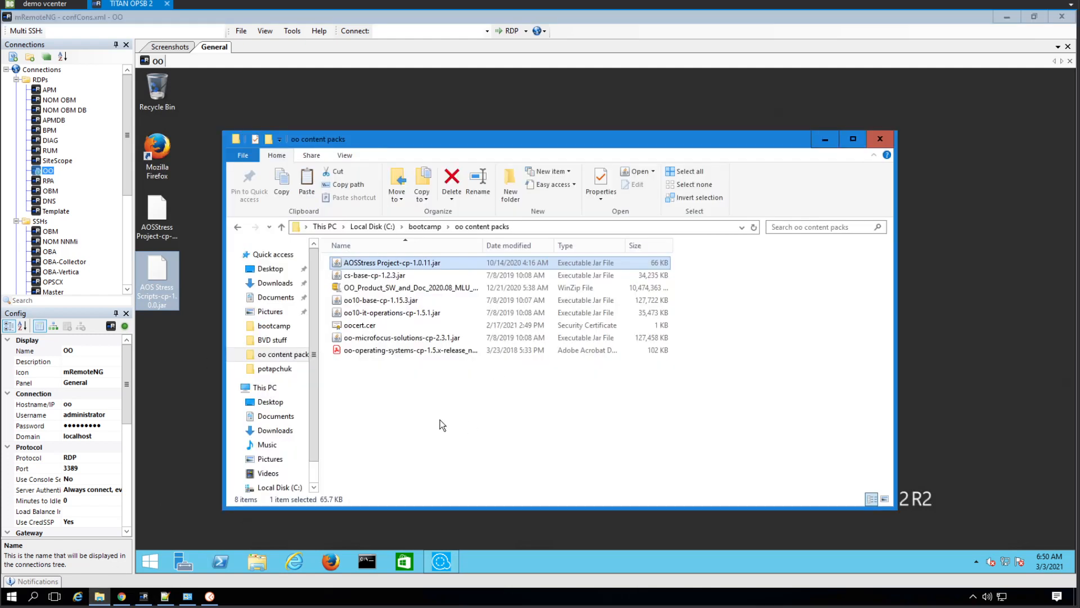
{"action": "left_click", "coordinate": [441, 437]}
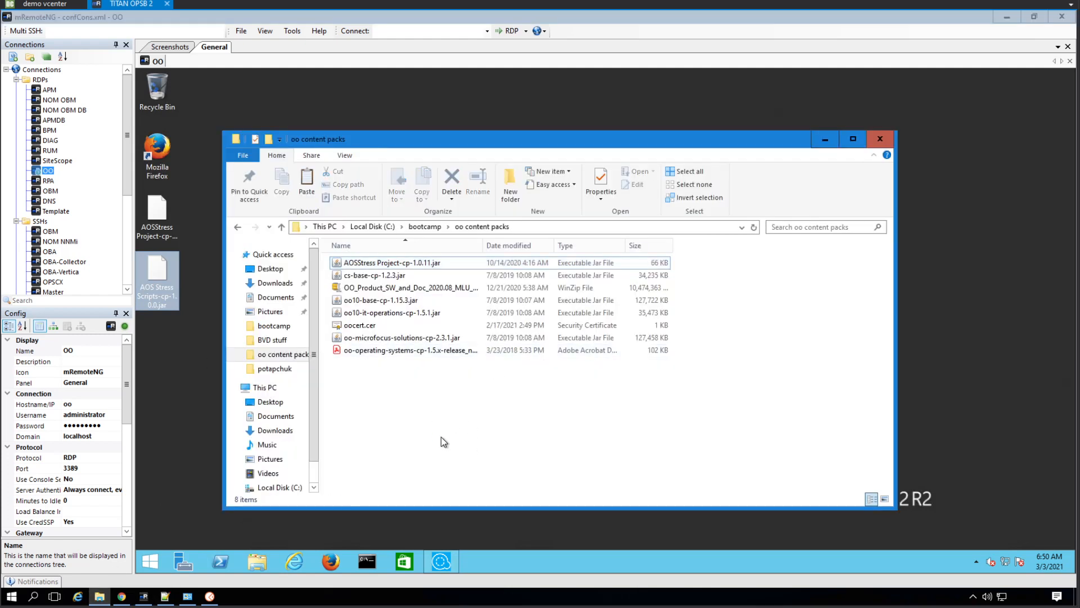
{"action": "key", "text": "ctrl+v"}
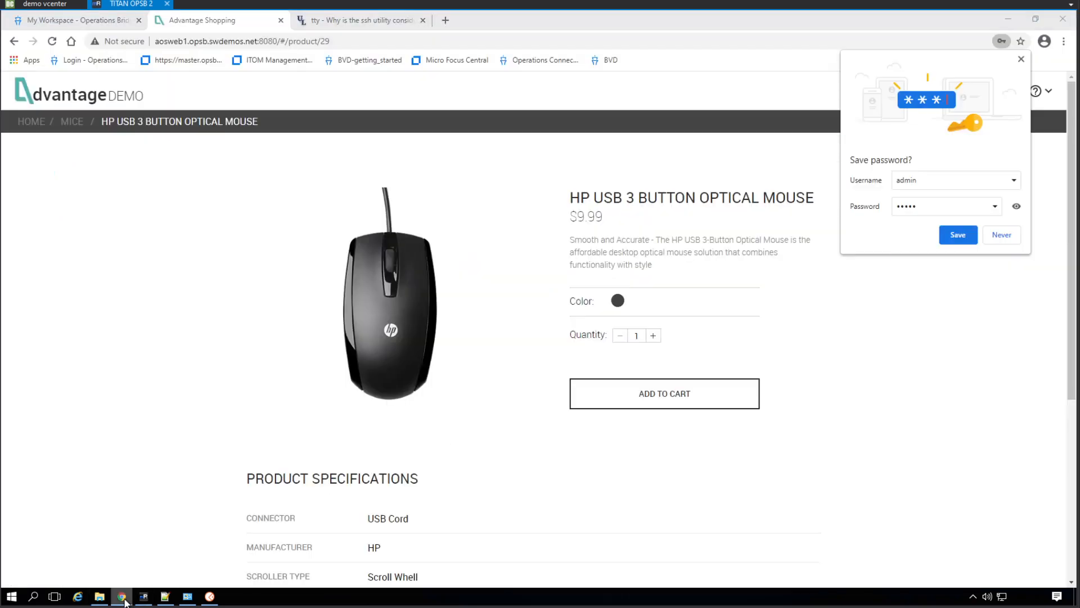
Switch to Chrome, open Operations Orchestration Central at oo.opsb.swdemos.net:8443/oo/ in a new tab, and display its deployed content packs
{"action": "left_click", "coordinate": [122, 596]}
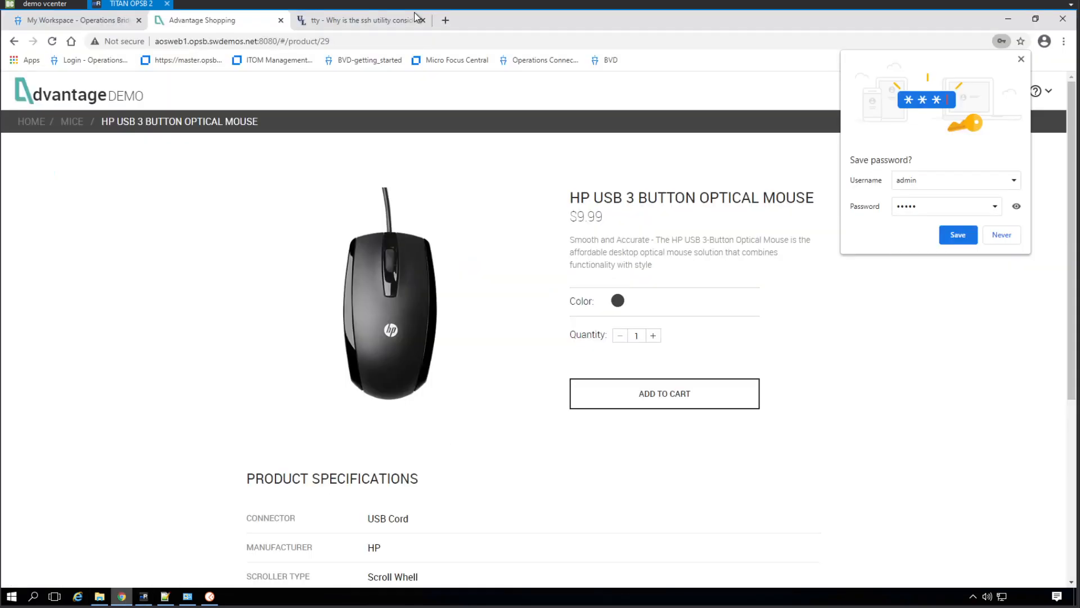
{"action": "left_click", "coordinate": [445, 21]}
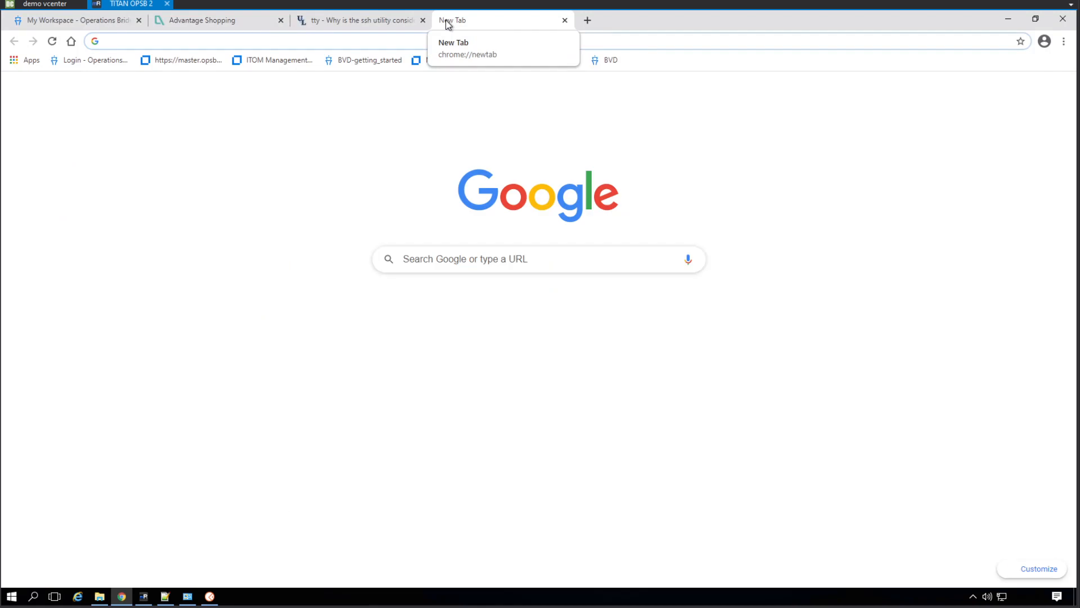
{"action": "type", "text": "oo.opsb.swdemos.net:8443/oo/"}
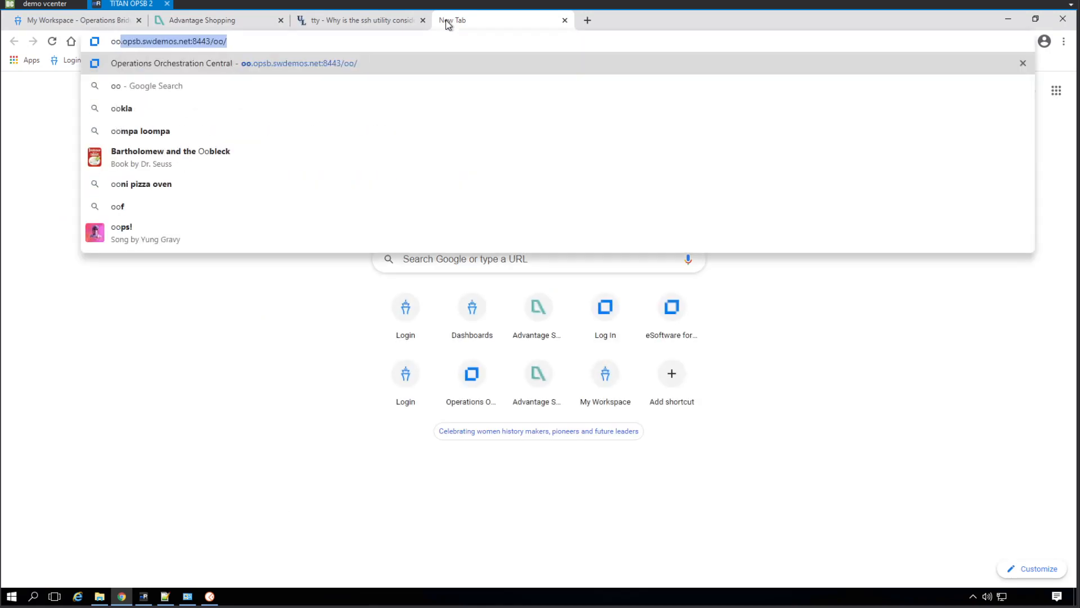
{"action": "key", "text": "Return"}
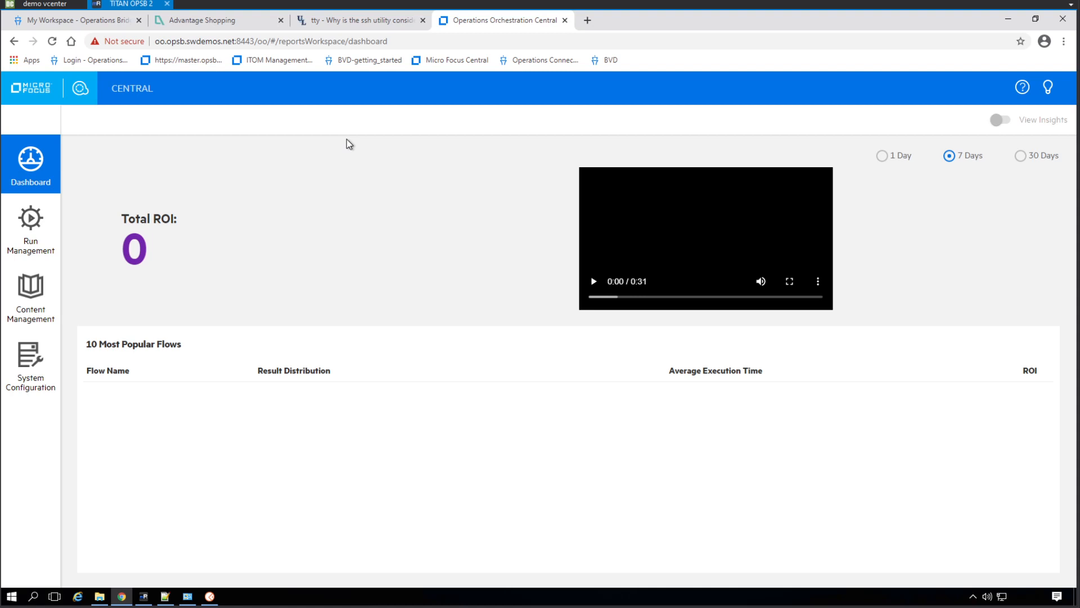
{"action": "left_click", "coordinate": [37, 309]}
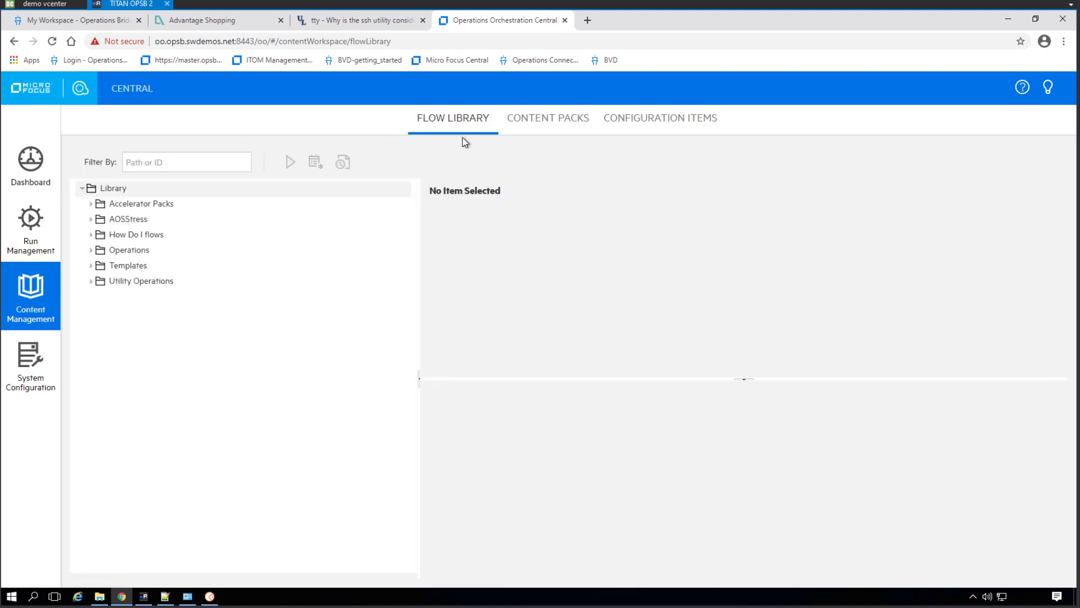
{"action": "left_click", "coordinate": [571, 117]}
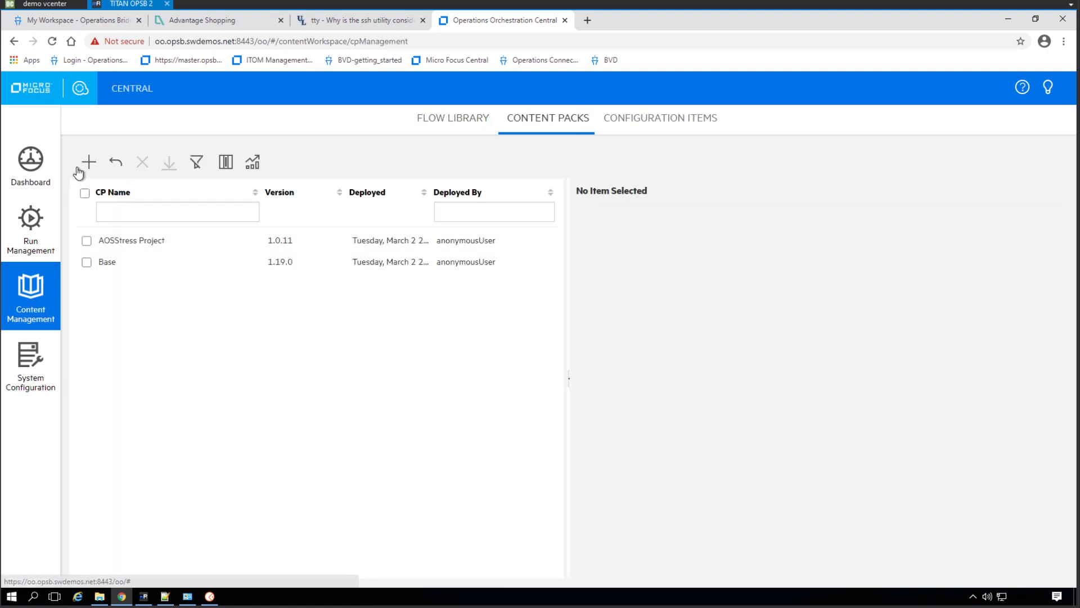
Upload AOS Stress Scripts-cp-1.0.0.jar as new content and deploy it to Central
{"action": "left_click", "coordinate": [86, 163]}
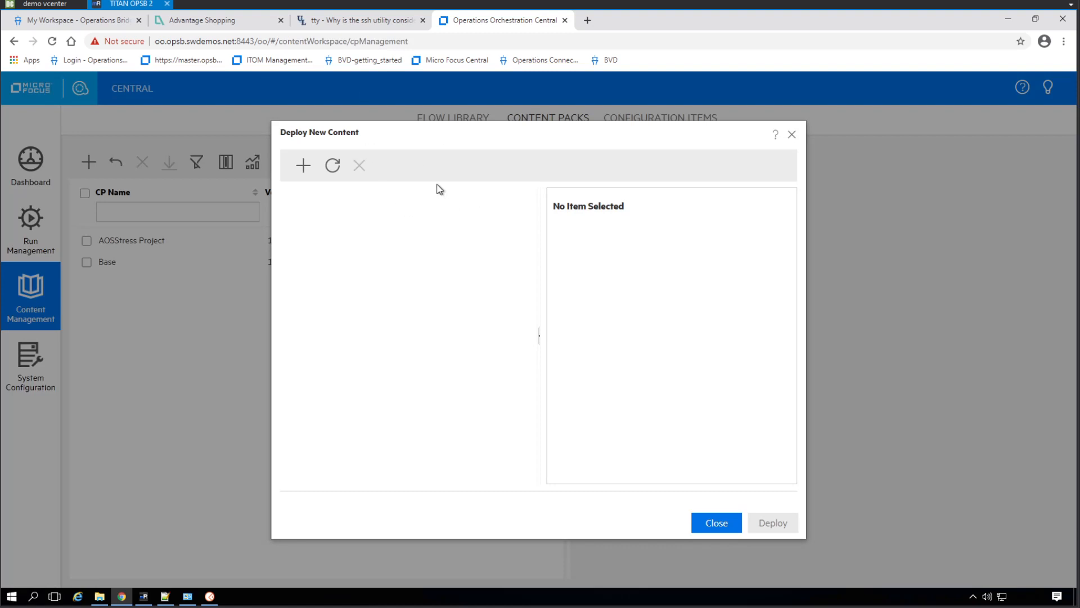
{"action": "left_click", "coordinate": [306, 171]}
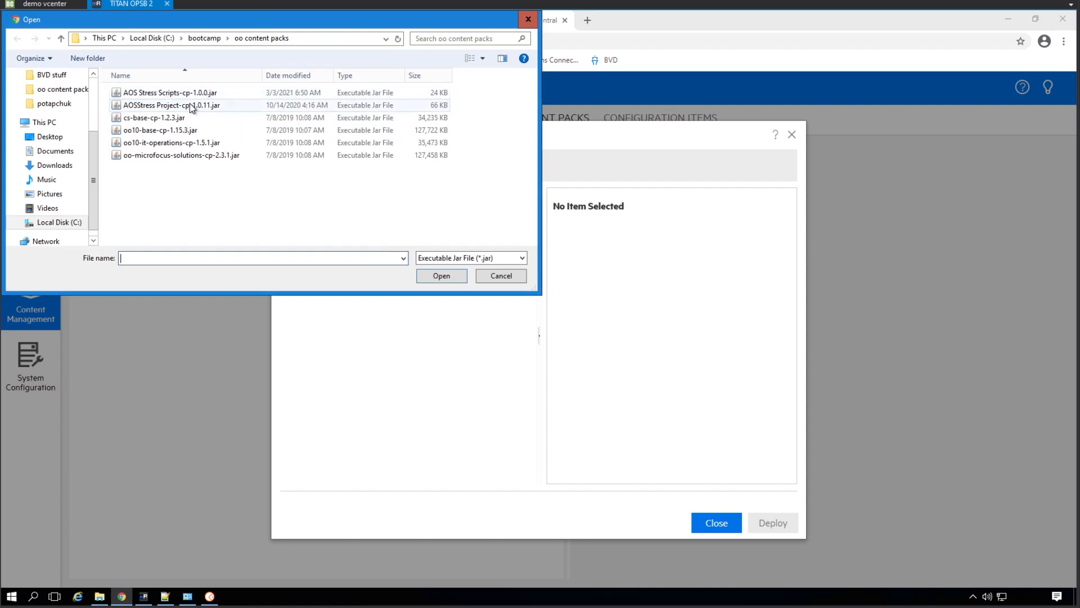
{"action": "double_click", "coordinate": [174, 93]}
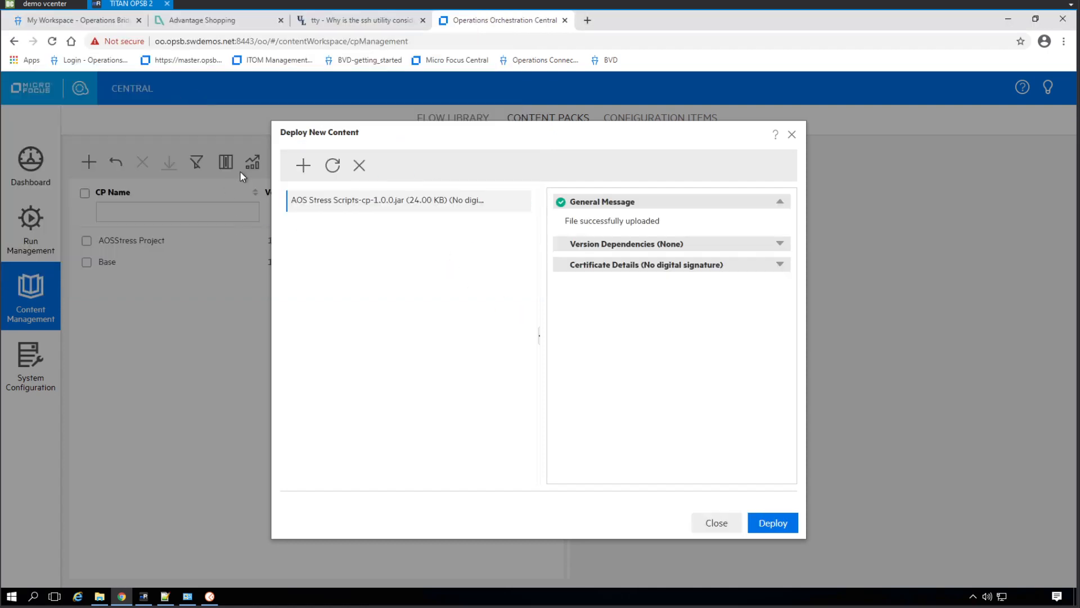
{"action": "left_click", "coordinate": [773, 523]}
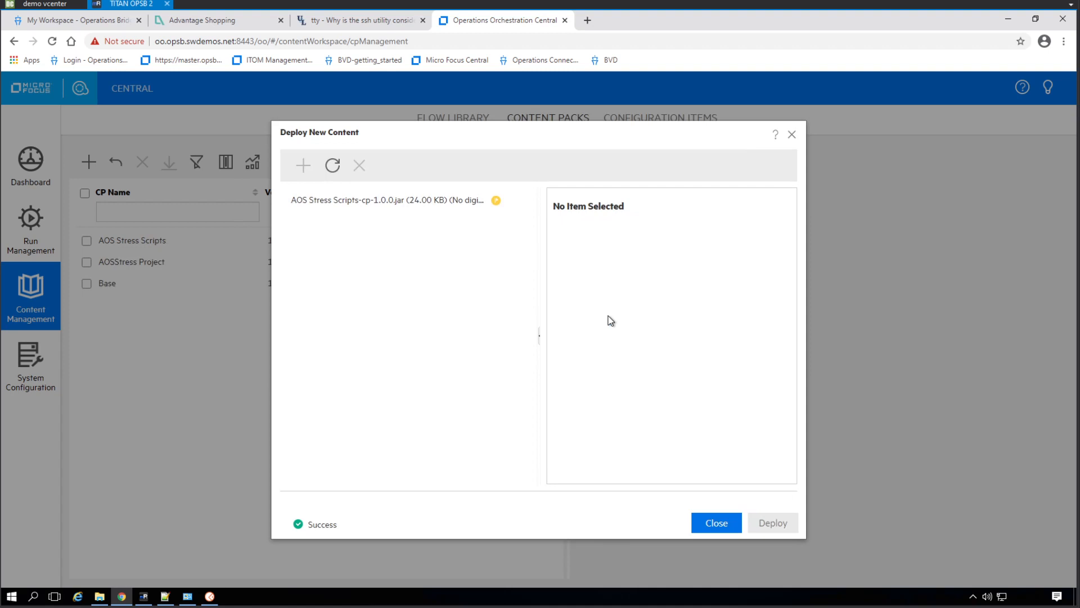
{"action": "left_click", "coordinate": [721, 521]}
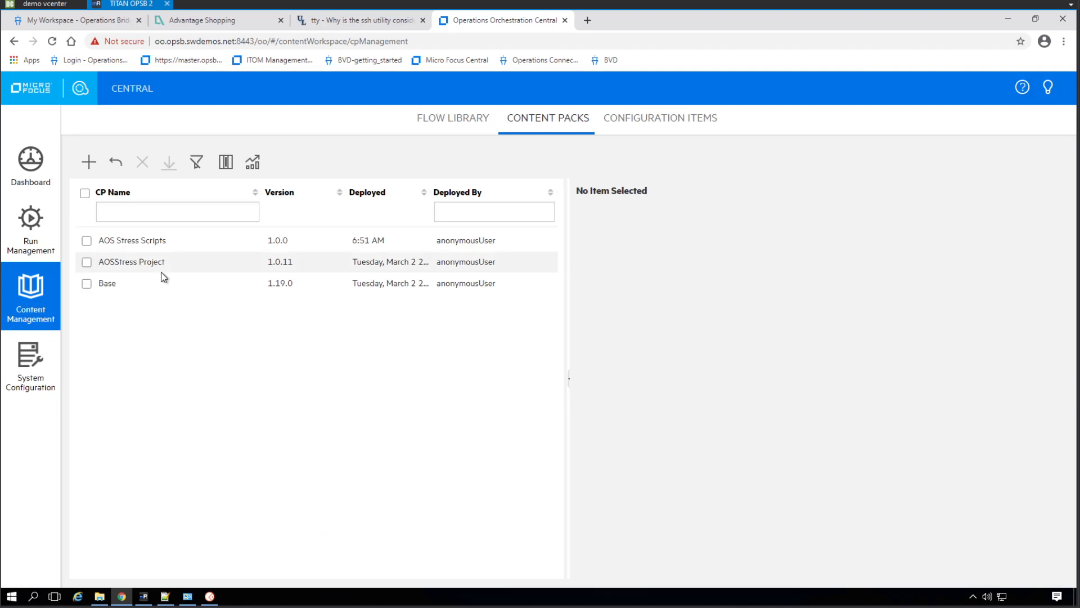
{"action": "left_click", "coordinate": [102, 22]}
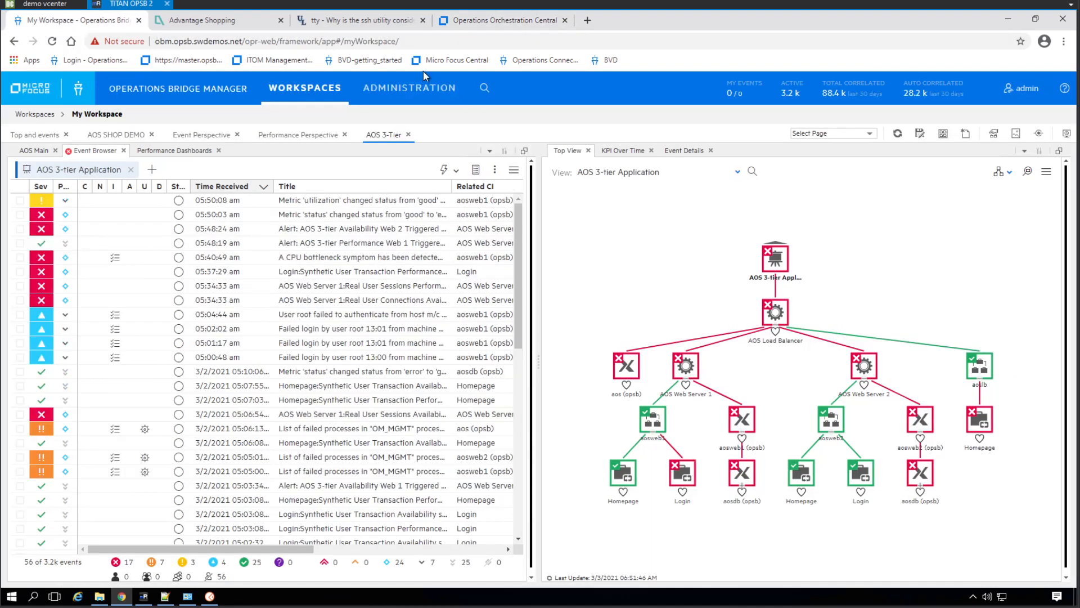
{"action": "left_click", "coordinate": [413, 93]}
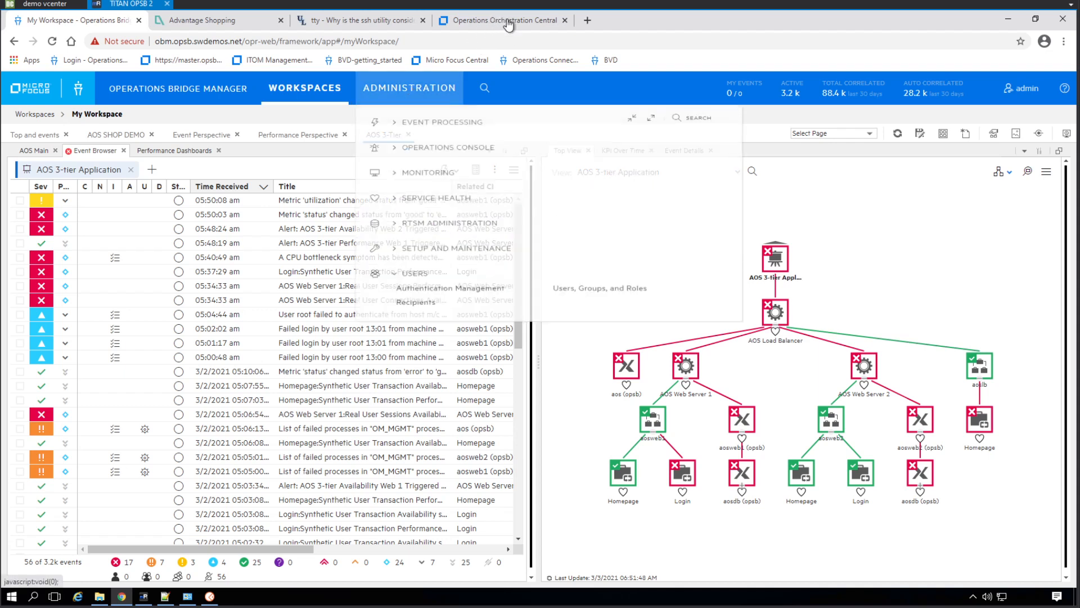
{"action": "left_click", "coordinate": [505, 21]}
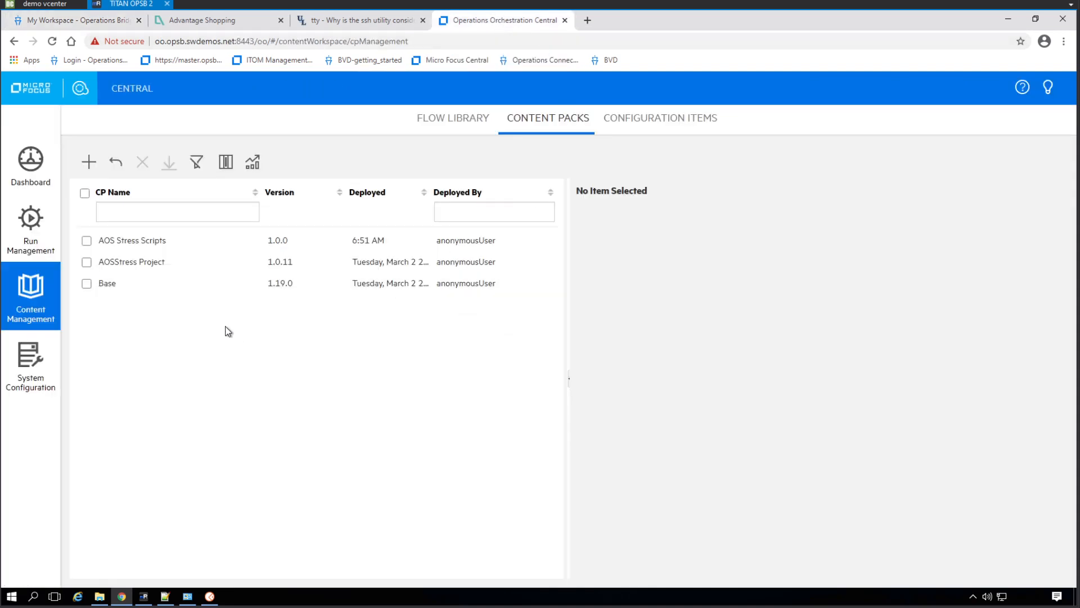
Examine the flows available to launch in the library's AOSStress CreateIssues folder and Flows folder
{"action": "left_click", "coordinate": [31, 225]}
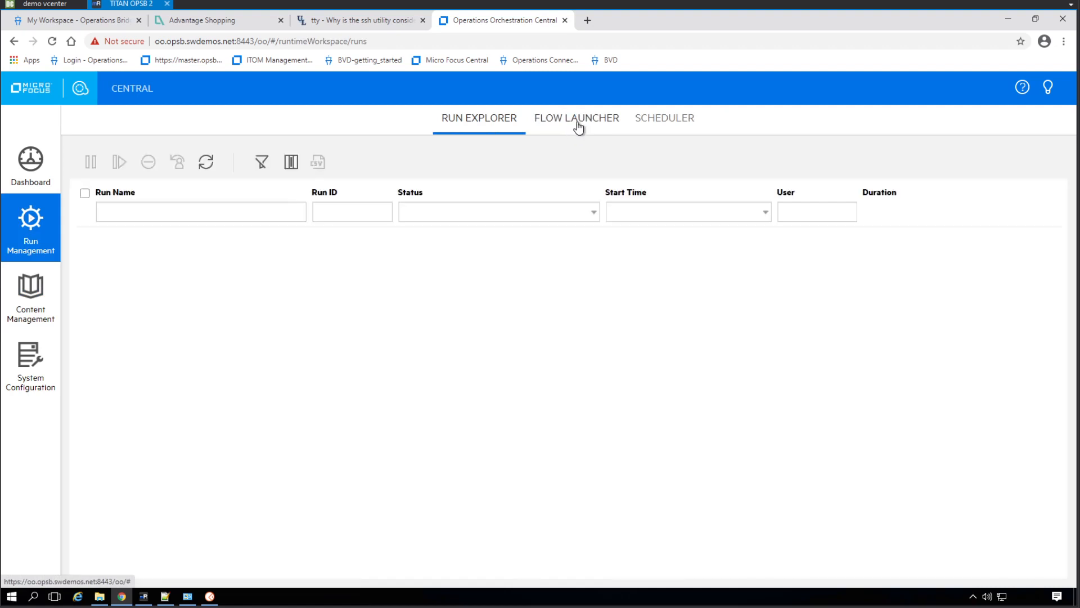
{"action": "left_click", "coordinate": [575, 118]}
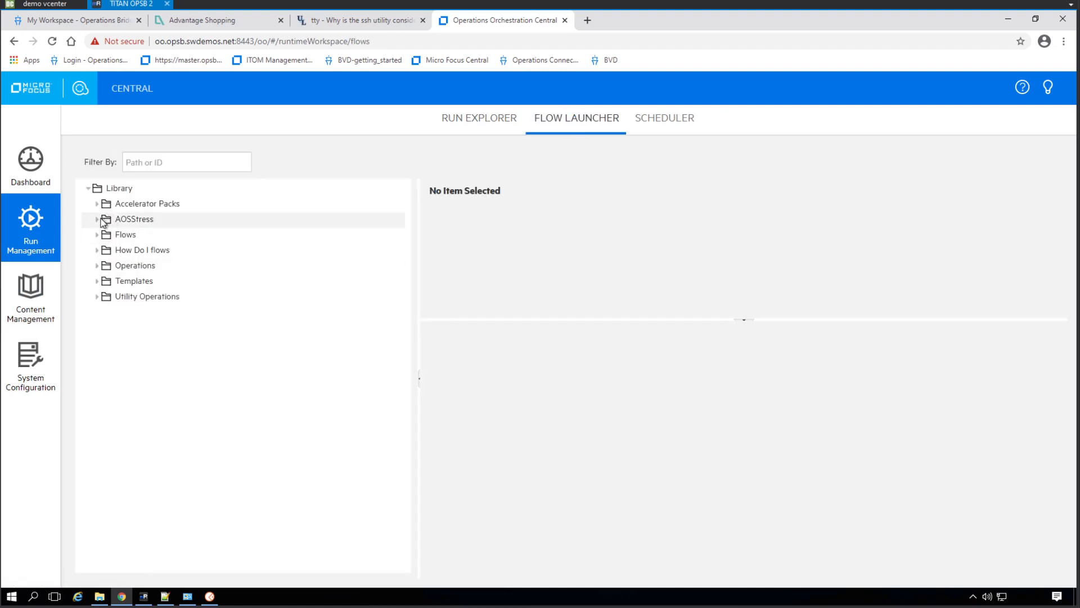
{"action": "left_click", "coordinate": [98, 221]}
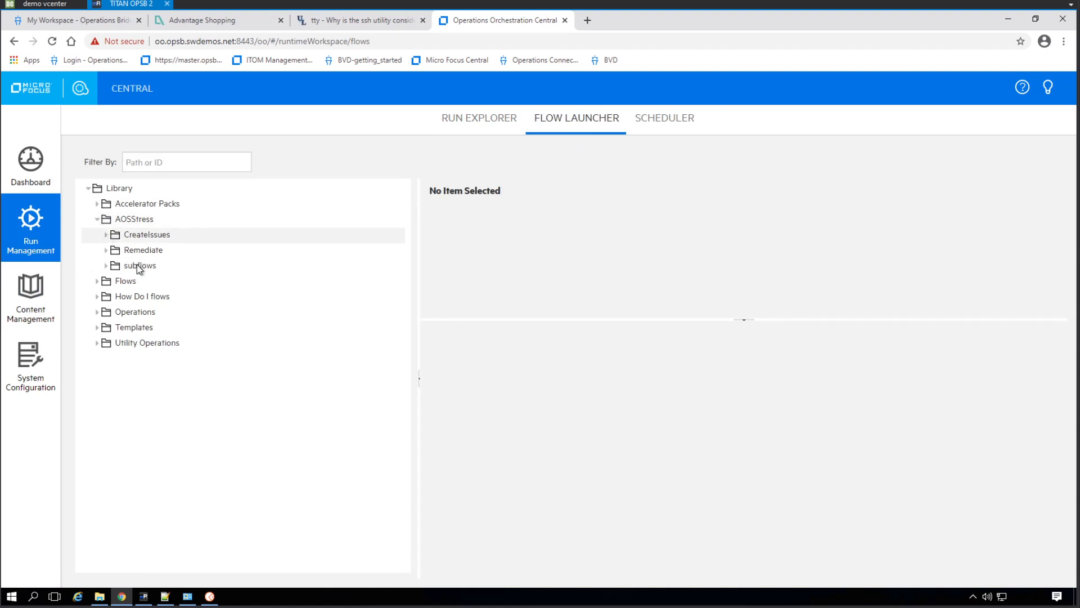
{"action": "left_click", "coordinate": [106, 235]}
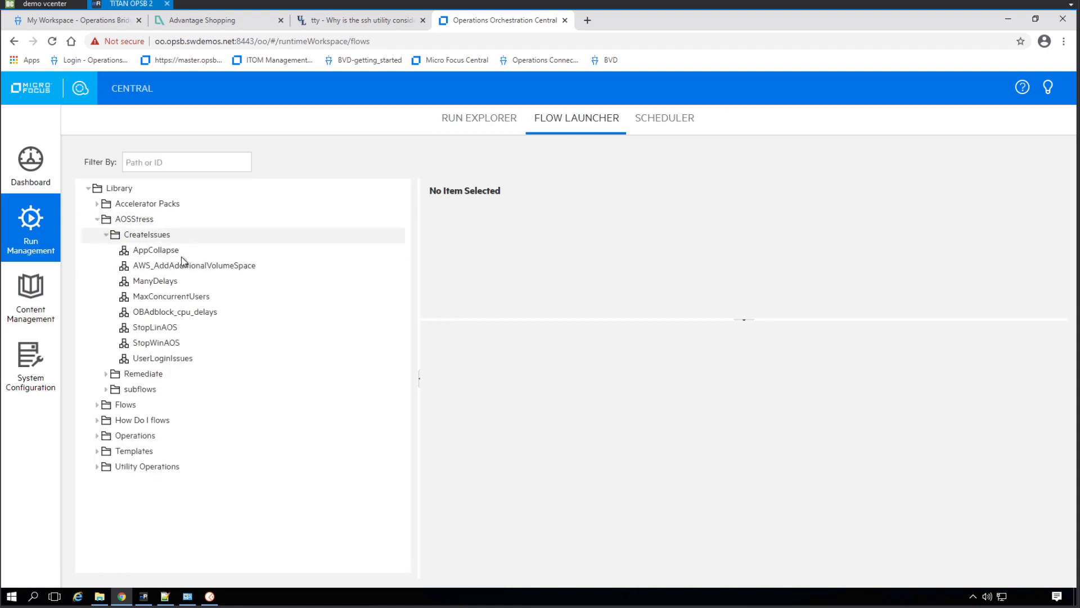
{"action": "left_click", "coordinate": [106, 235]}
{"action": "left_click", "coordinate": [98, 221]}
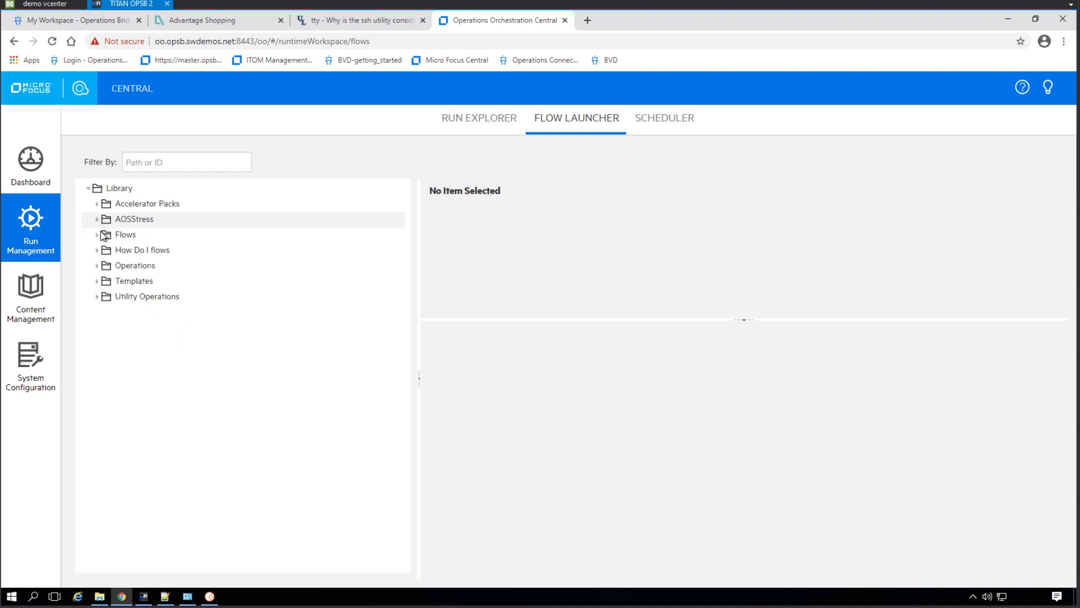
{"action": "left_click", "coordinate": [102, 236]}
{"action": "left_click", "coordinate": [97, 236]}
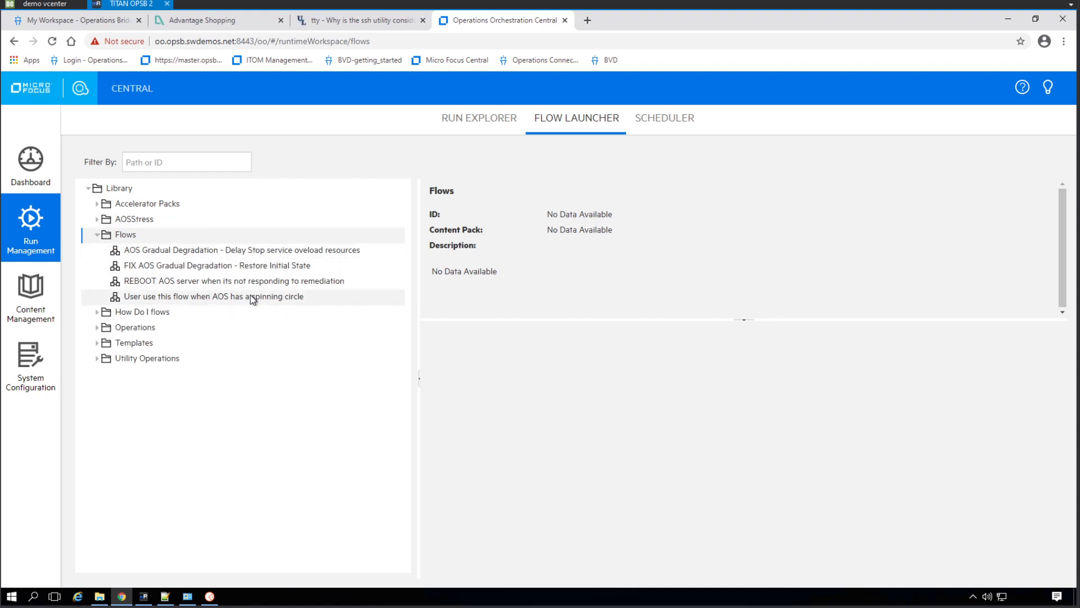
Switch to Operations Bridge Manager and open the Runbook Mappings administration page
{"action": "left_click", "coordinate": [75, 27]}
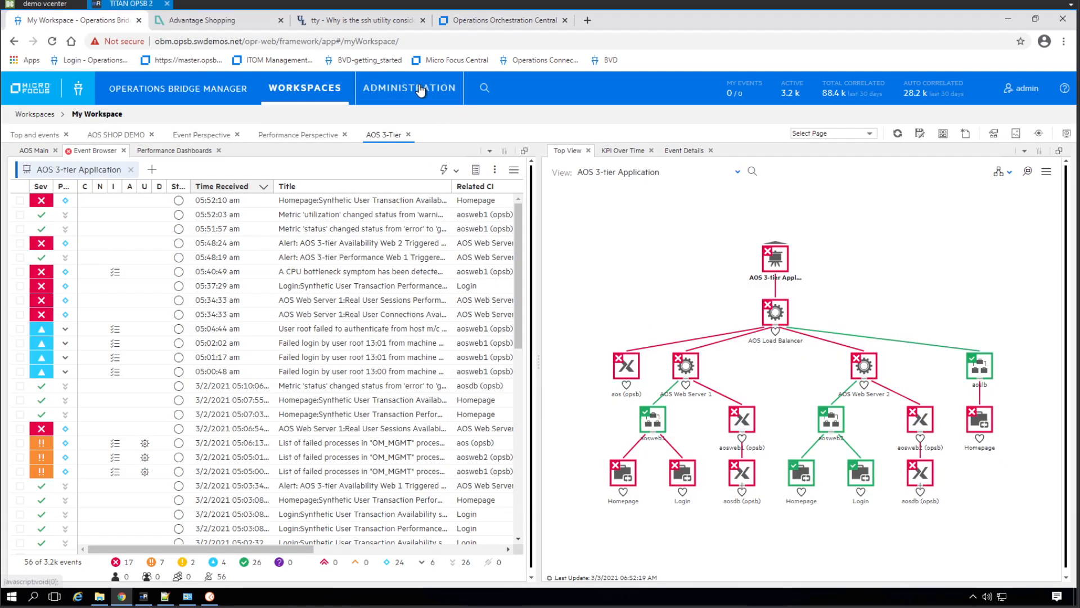
{"action": "mouse_move", "coordinate": [420, 91]}
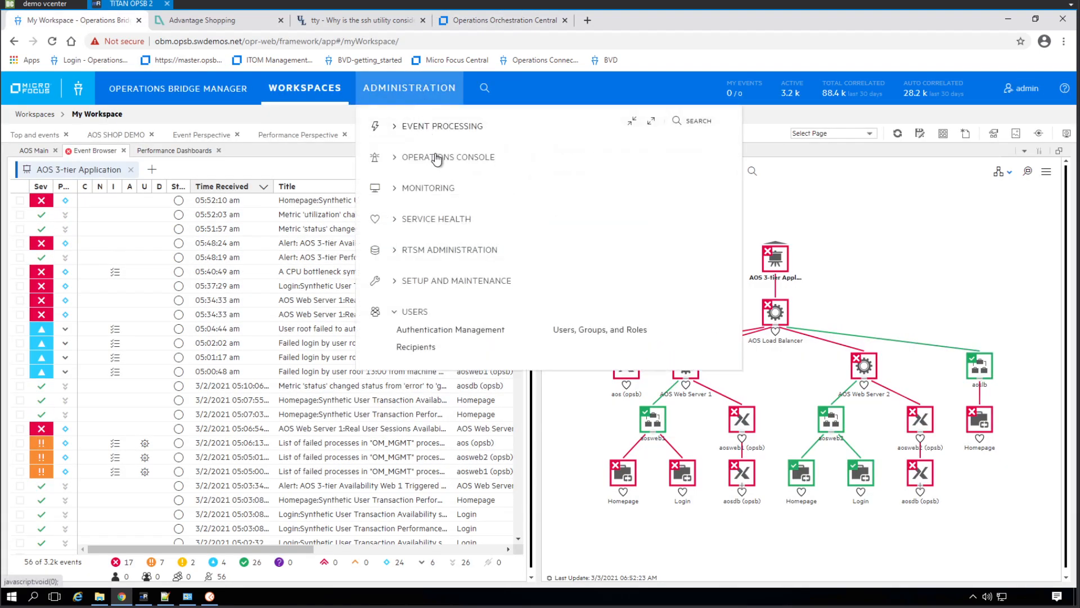
{"action": "left_click", "coordinate": [437, 158]}
{"action": "left_click", "coordinate": [589, 192]}
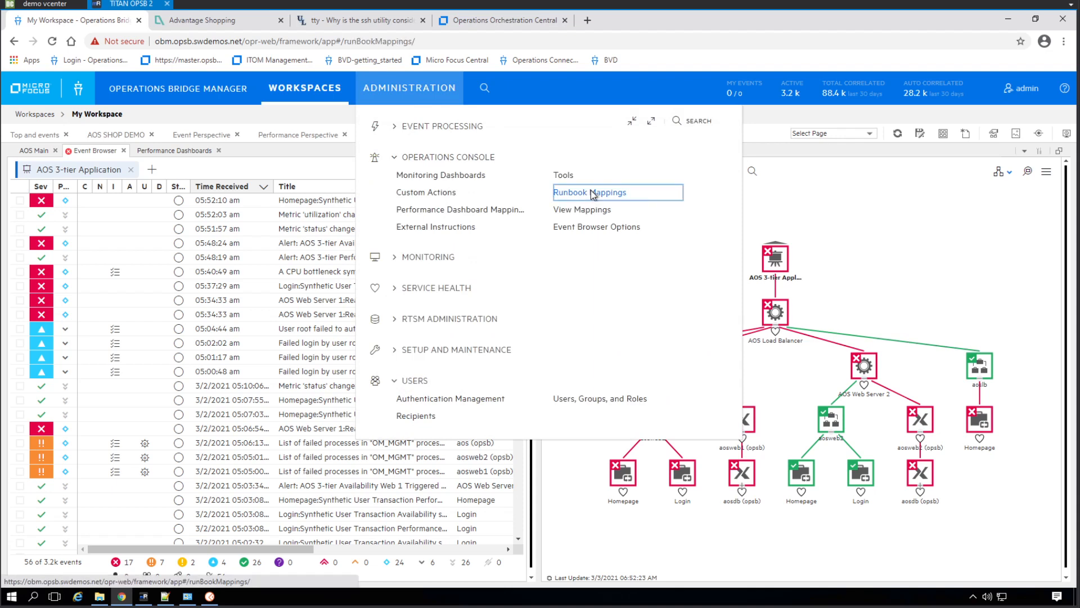
{"action": "left_click", "coordinate": [593, 109]}
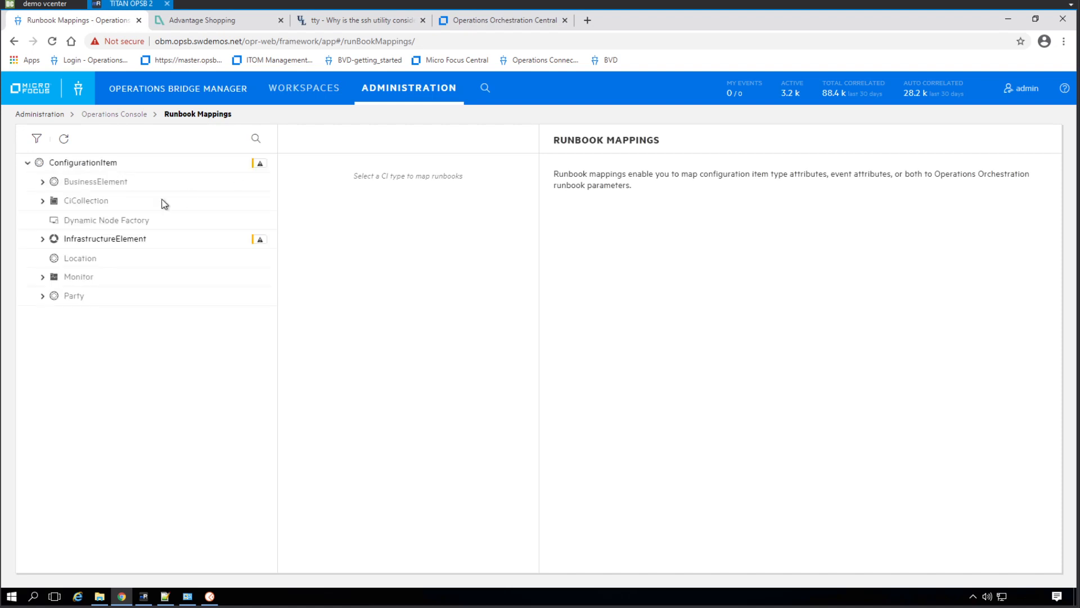
Select the Unix CI type beneath InfrastructureElement, Node and Computer to list its runbook mappings
{"action": "left_click", "coordinate": [43, 242]}
{"action": "left_click", "coordinate": [43, 239]}
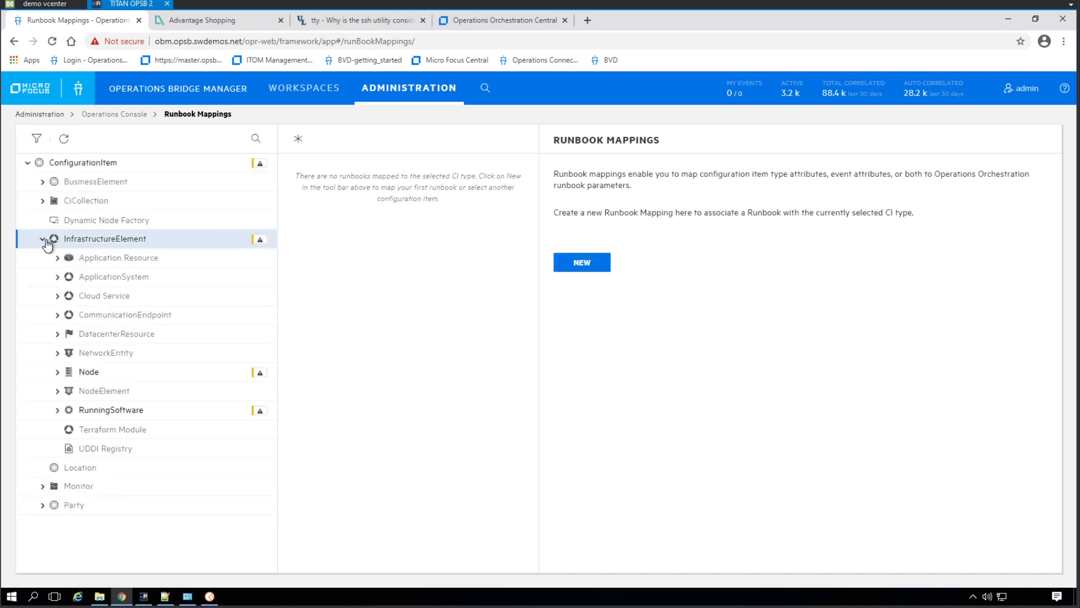
{"action": "left_click", "coordinate": [84, 373]}
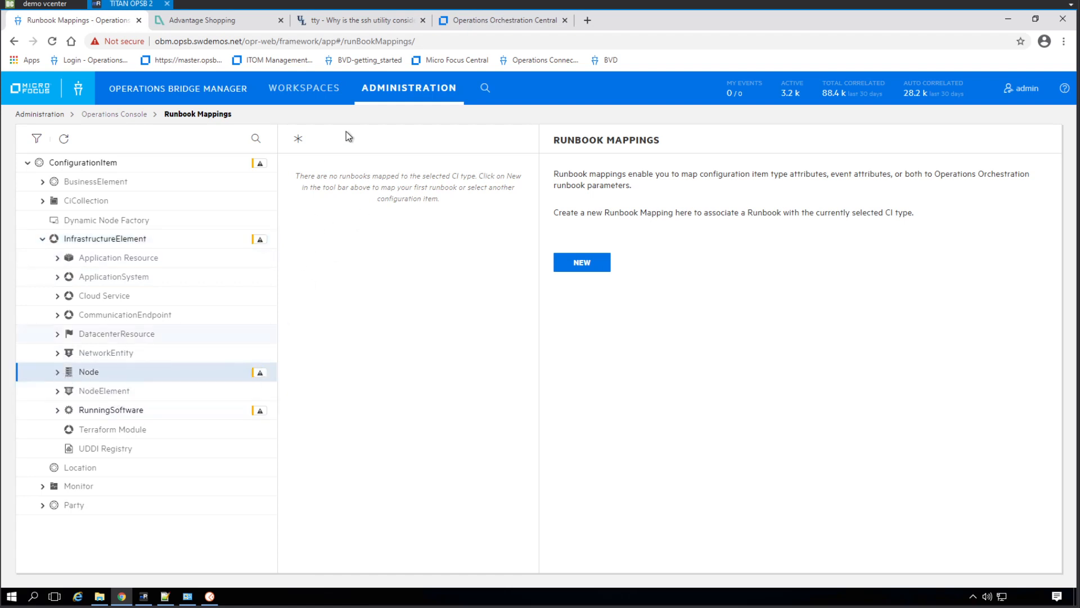
{"action": "left_click", "coordinate": [58, 371]}
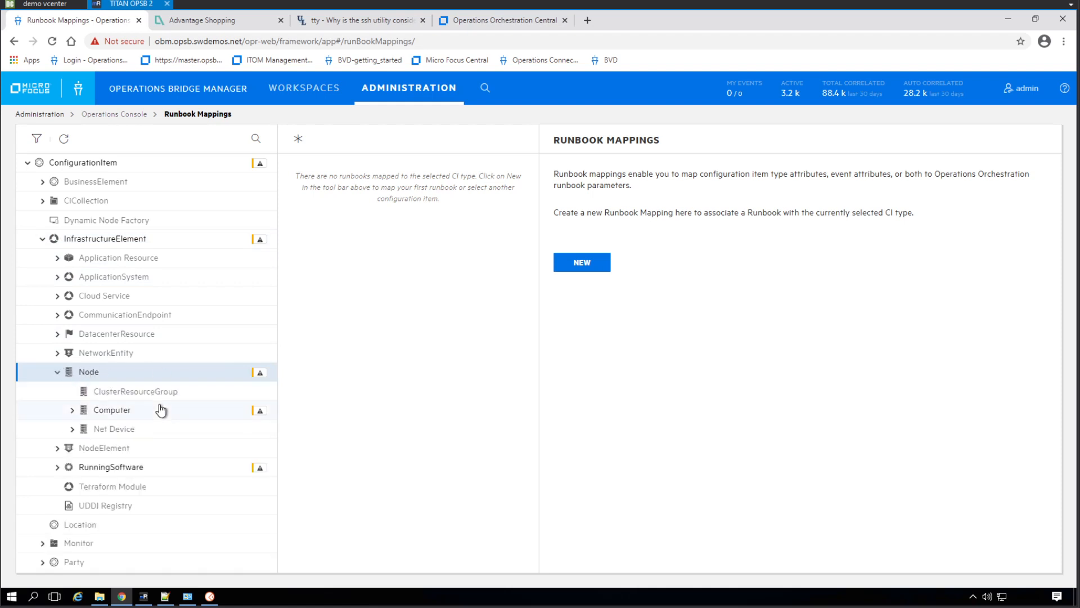
{"action": "left_click", "coordinate": [72, 410]}
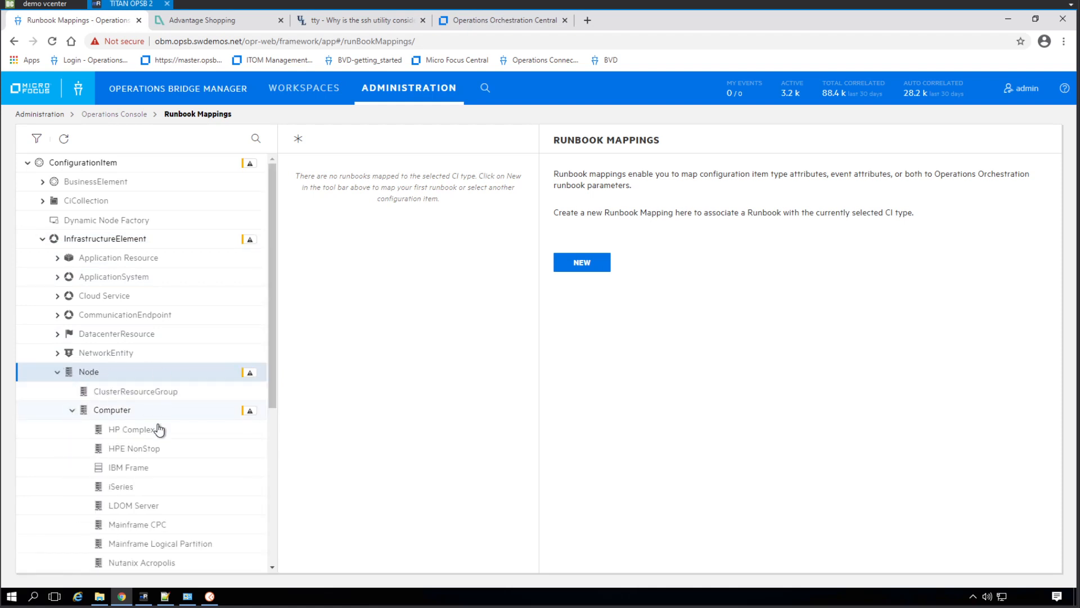
{"action": "scroll", "coordinate": [169, 439], "scroll_direction": "down", "scroll_amount": 1}
{"action": "left_click", "coordinate": [174, 563]}
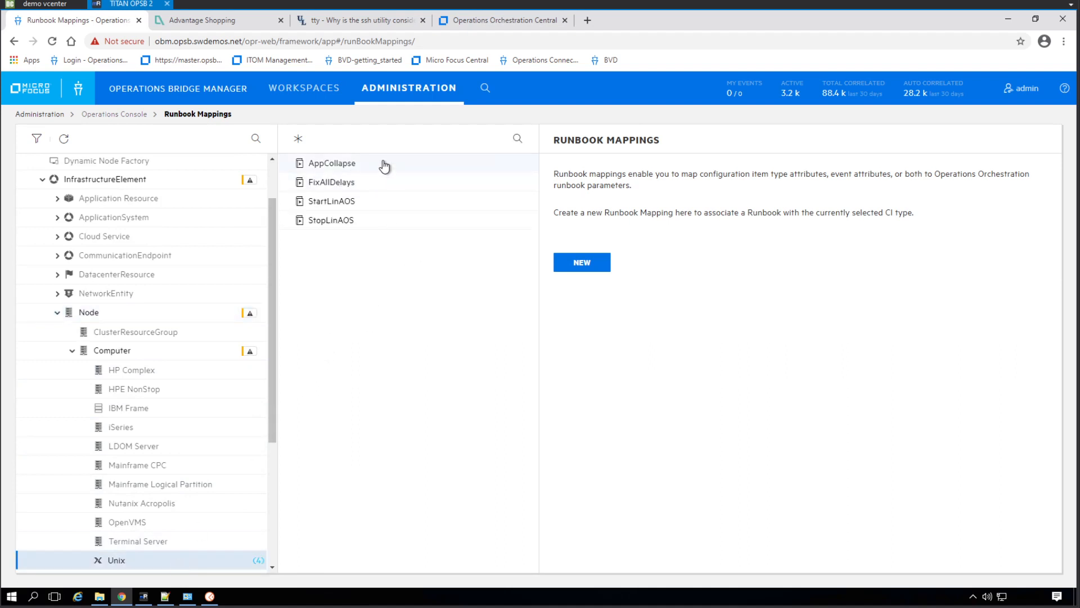
Delete the existing AppCollapse and FixAllDelays runbook mappings from the Unix CI type
{"action": "left_click", "coordinate": [366, 168]}
{"action": "left_click", "coordinate": [379, 219]}
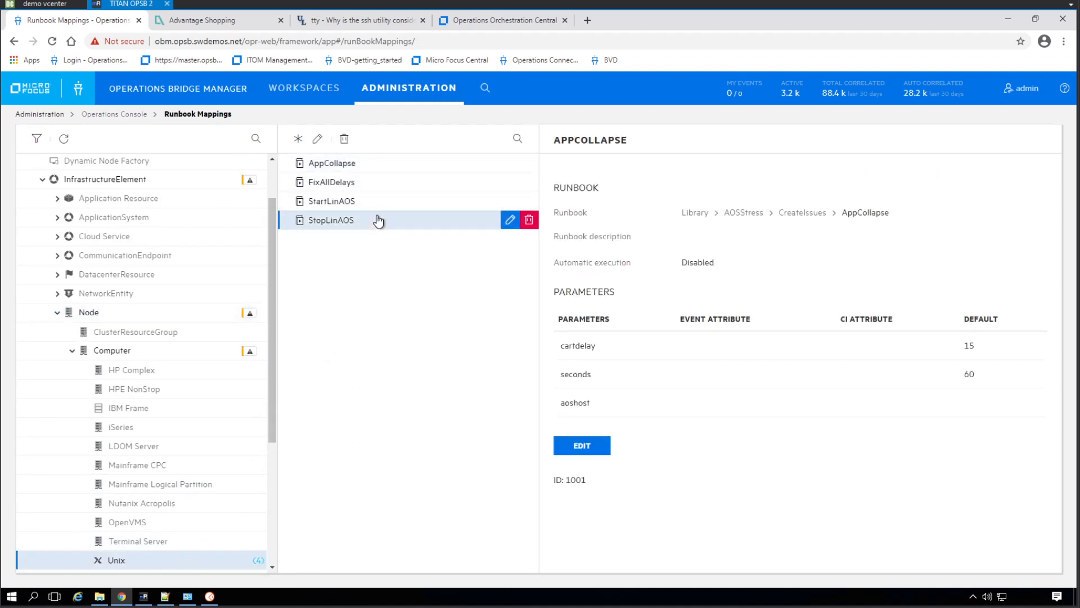
{"action": "left_click", "coordinate": [374, 198]}
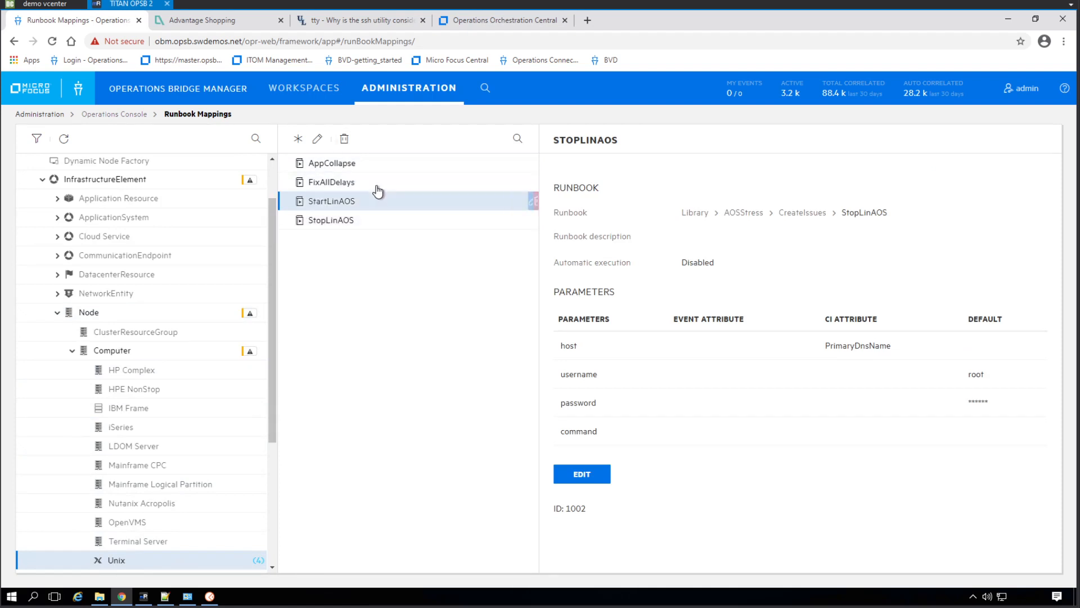
{"action": "left_click", "coordinate": [346, 141]}
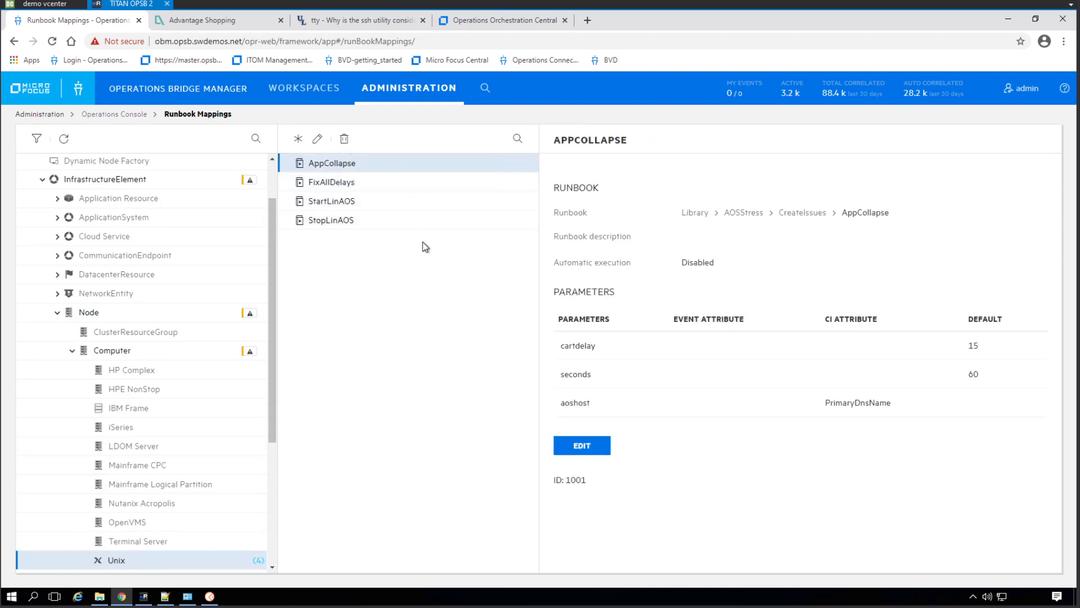
{"action": "left_click", "coordinate": [540, 287]}
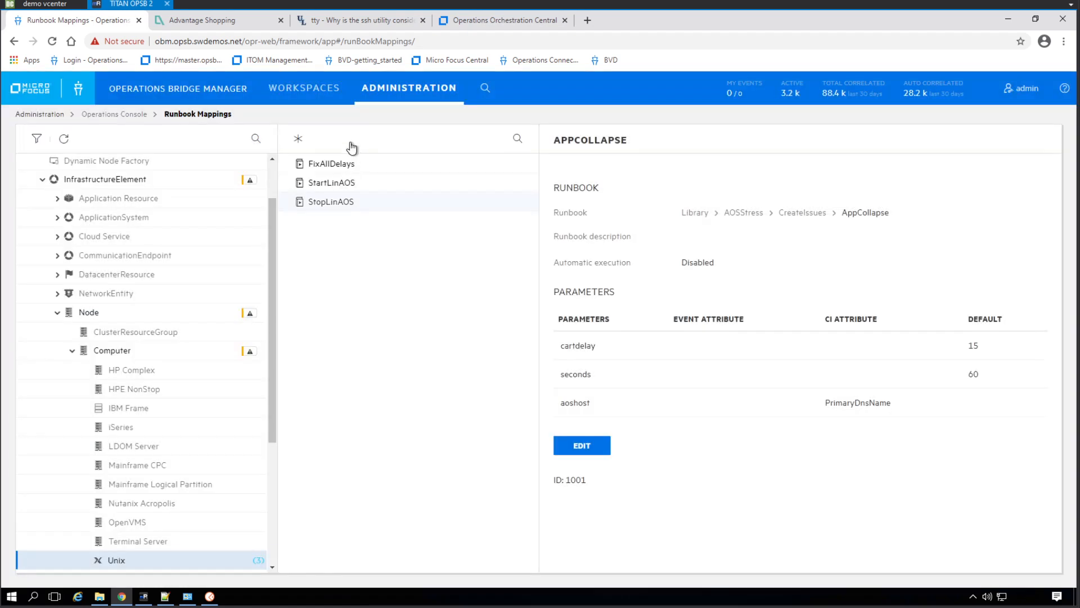
{"action": "left_click", "coordinate": [340, 165]}
{"action": "left_click", "coordinate": [344, 139]}
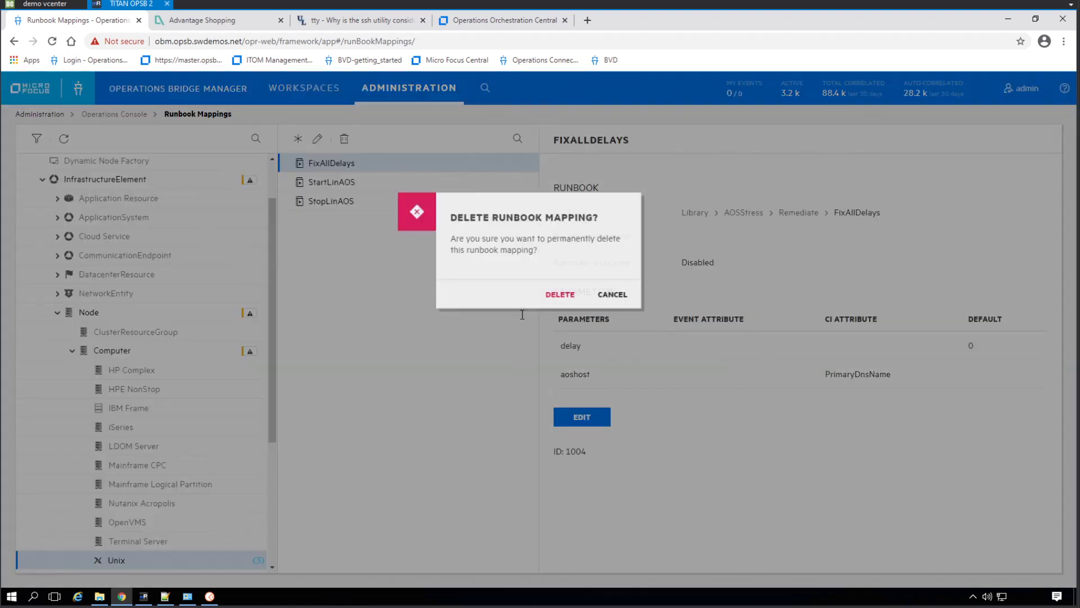
{"action": "left_click", "coordinate": [493, 292]}
Delete the StartLinAOS and StopLinAOS runbook mappings from the Unix CI type
{"action": "left_click", "coordinate": [339, 163]}
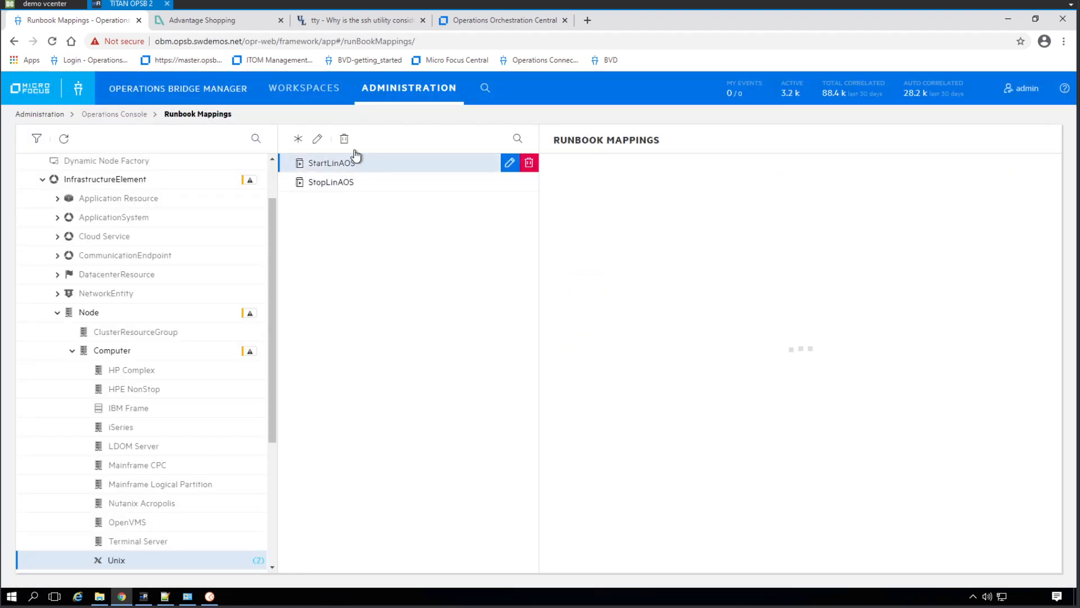
{"action": "left_click", "coordinate": [345, 139]}
{"action": "left_click", "coordinate": [552, 292]}
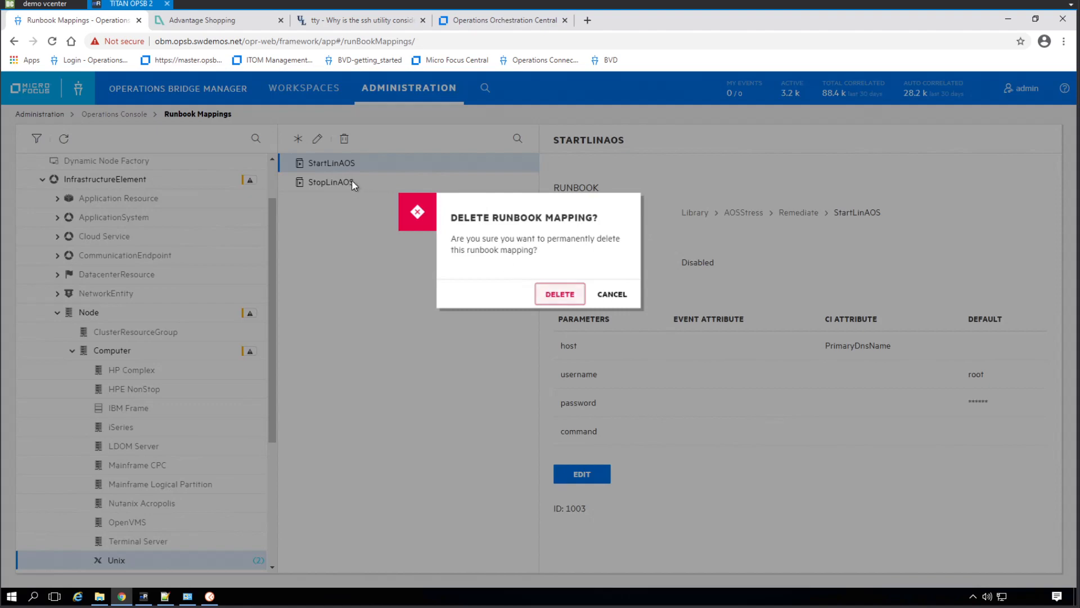
{"action": "left_click", "coordinate": [340, 165]}
{"action": "left_click", "coordinate": [344, 139]}
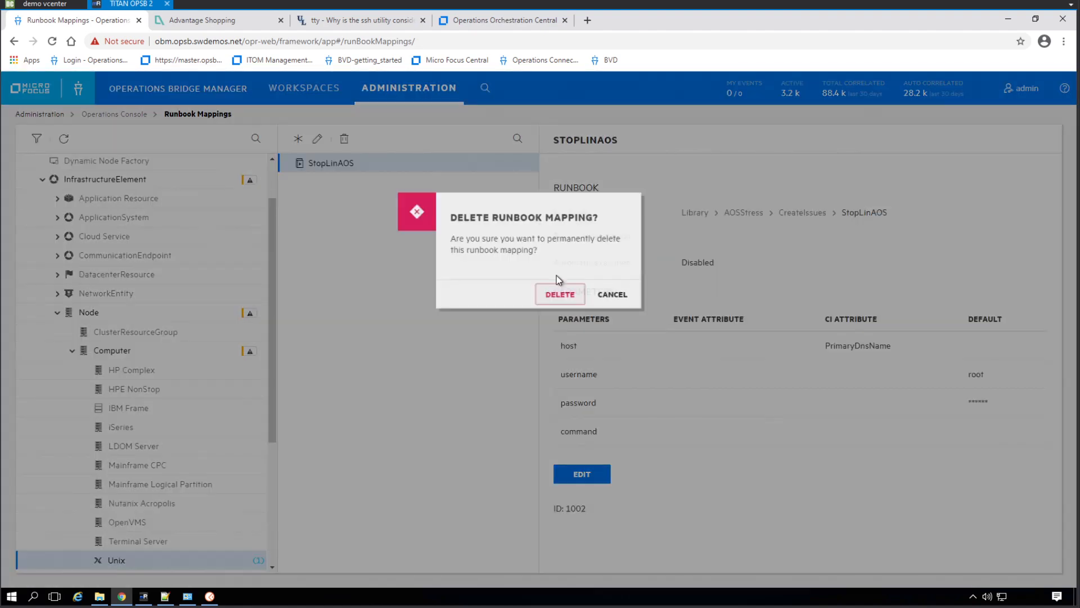
{"action": "left_click", "coordinate": [548, 294]}
Start a new Unix runbook mapping for "AOS Gradual Degradation - Delay Stop service oveload resources" from the library's Flows folder
{"action": "left_click", "coordinate": [299, 139]}
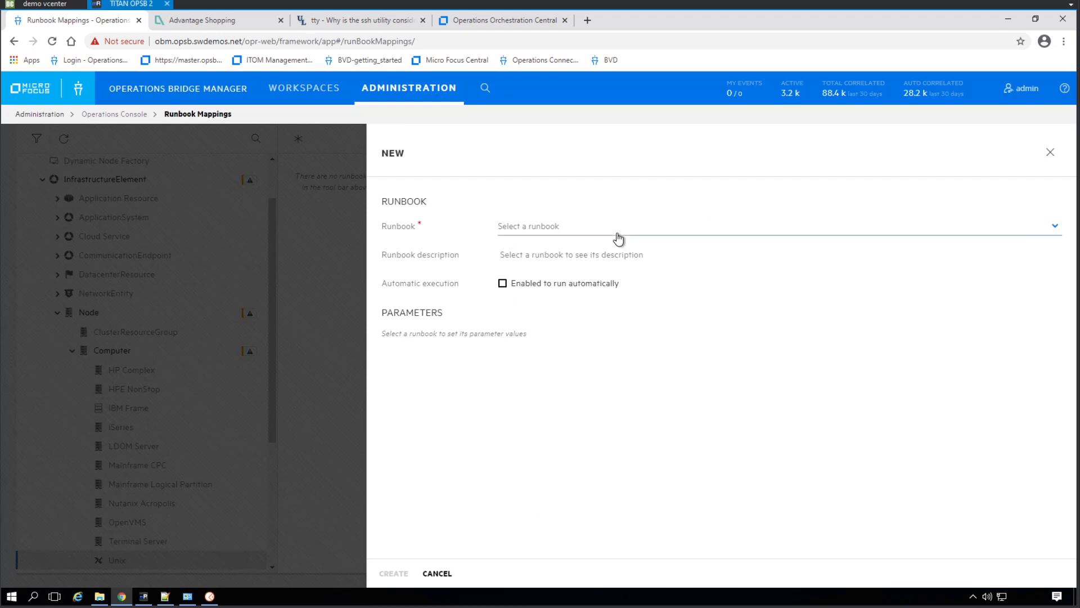
{"action": "left_click", "coordinate": [619, 235]}
{"action": "left_click", "coordinate": [526, 322]}
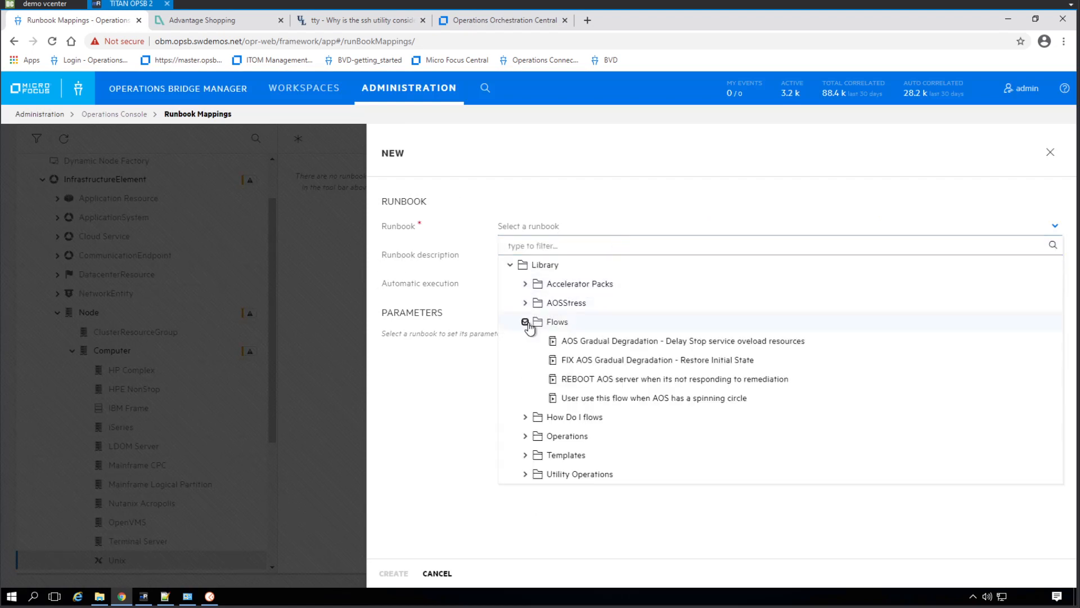
{"action": "left_click", "coordinate": [701, 345]}
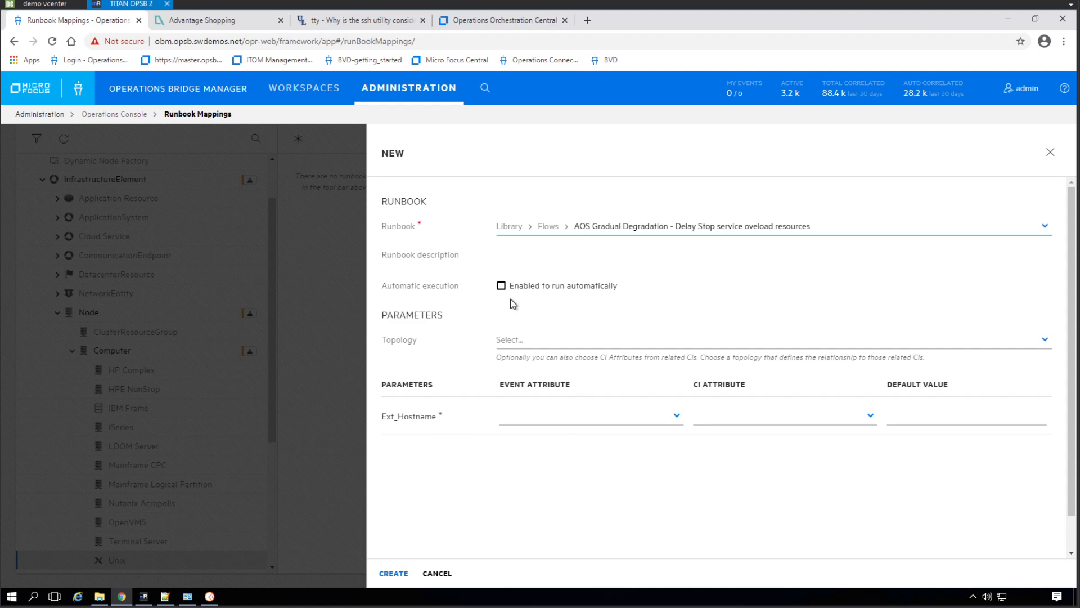
{"action": "left_click", "coordinate": [662, 416]}
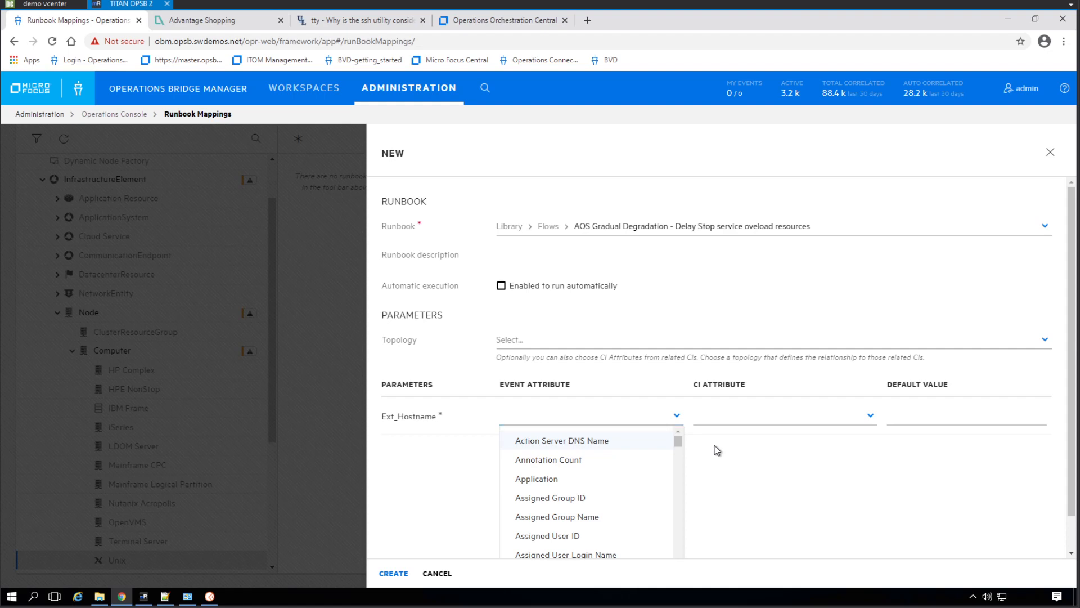
{"action": "left_click", "coordinate": [854, 410]}
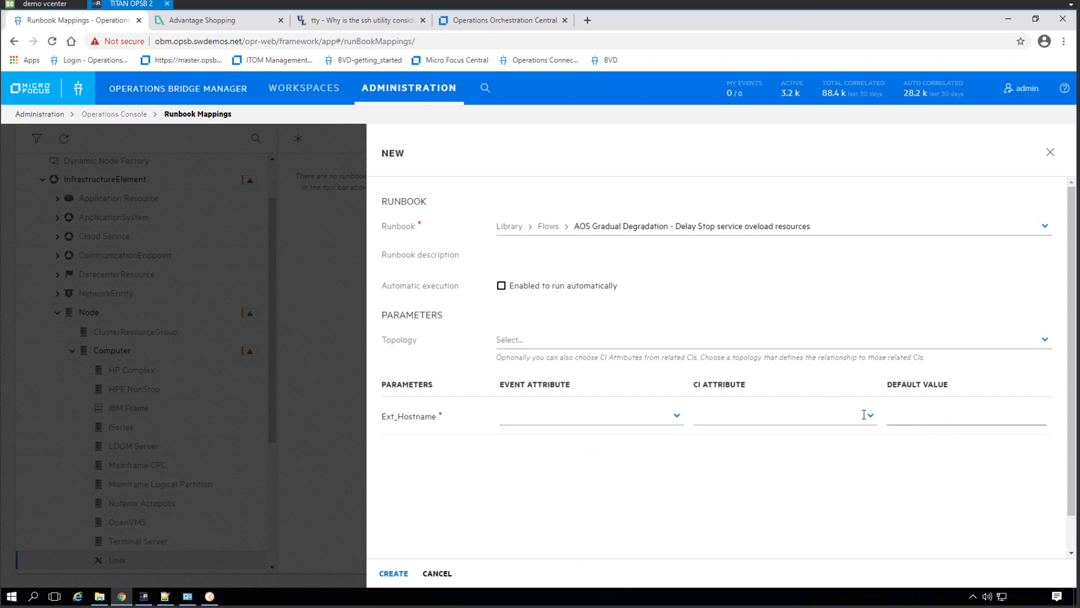
{"action": "left_click", "coordinate": [850, 419]}
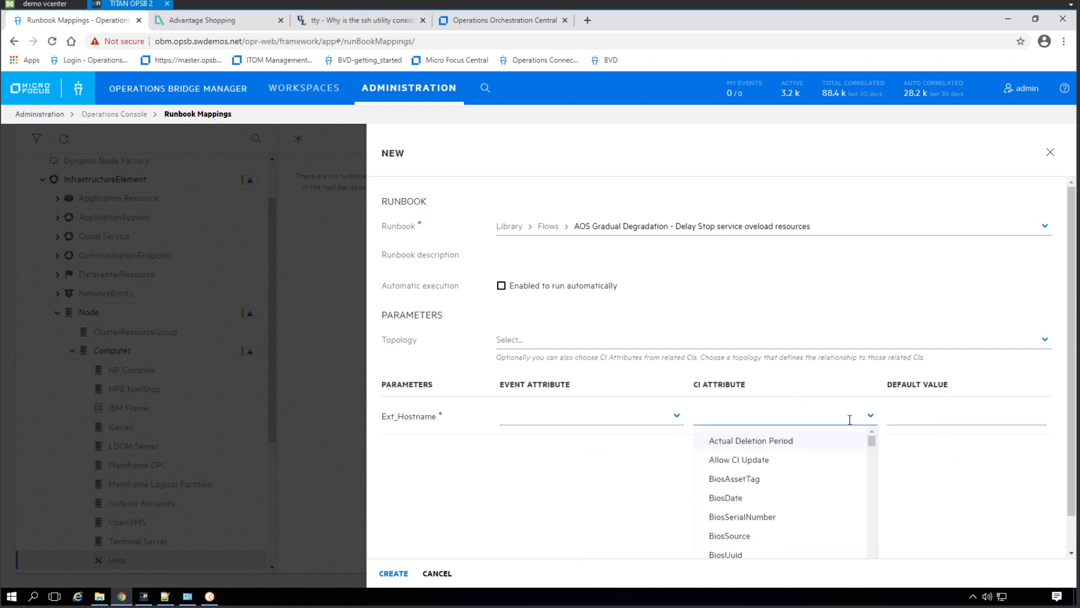
{"action": "type", "text": "pri"}
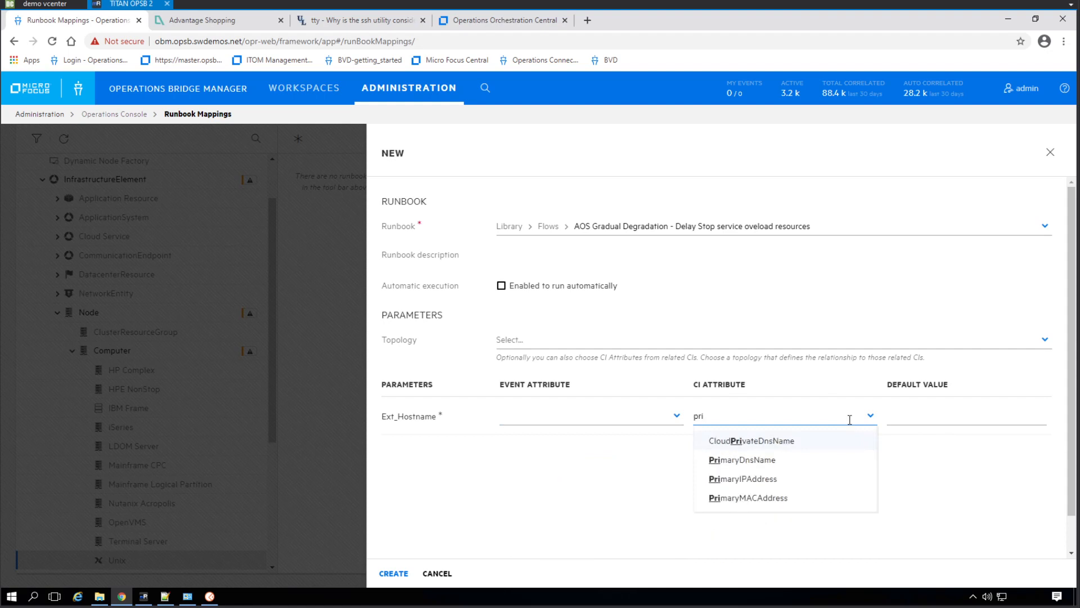
{"action": "left_click", "coordinate": [785, 441]}
{"action": "left_click", "coordinate": [862, 416]}
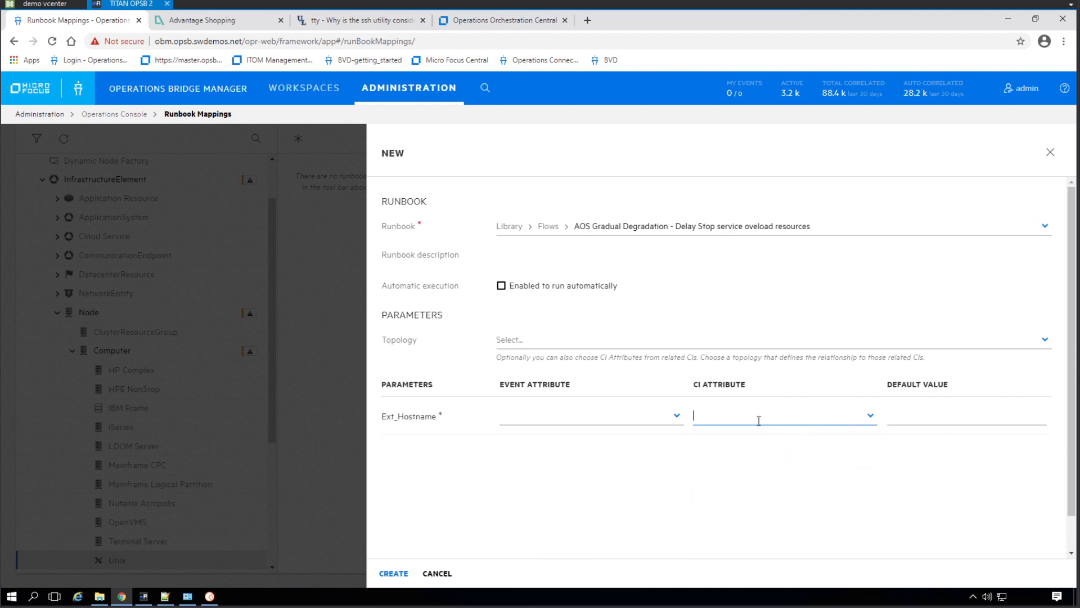
Map the Ext_Hostname parameter to the PrimaryDnsName CI attribute and create the runbook mapping
{"action": "type", "text": "pri"}
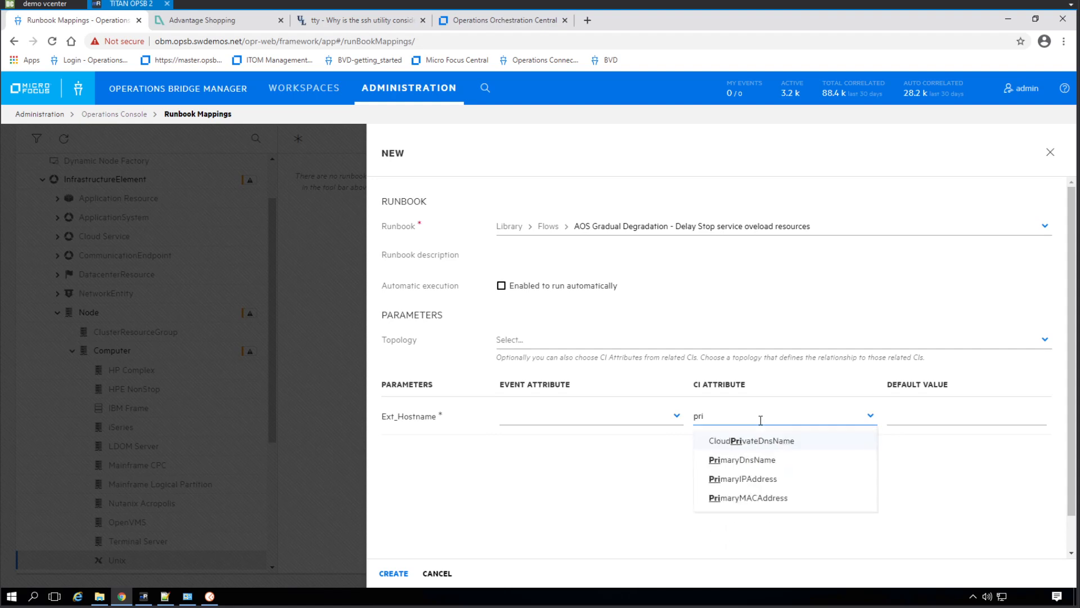
{"action": "left_click", "coordinate": [763, 460]}
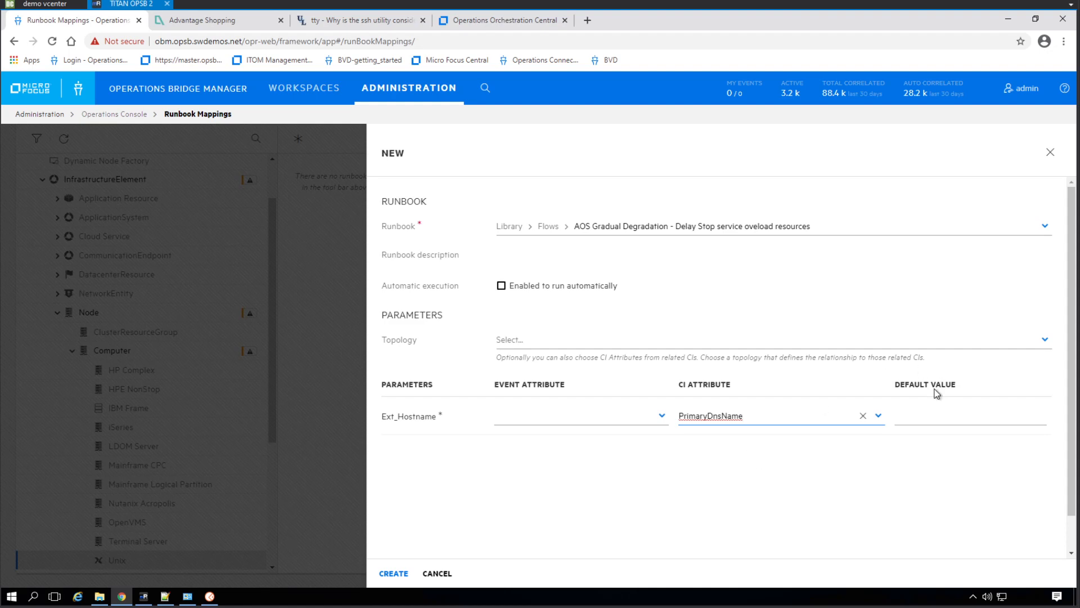
{"action": "left_click", "coordinate": [397, 577]}
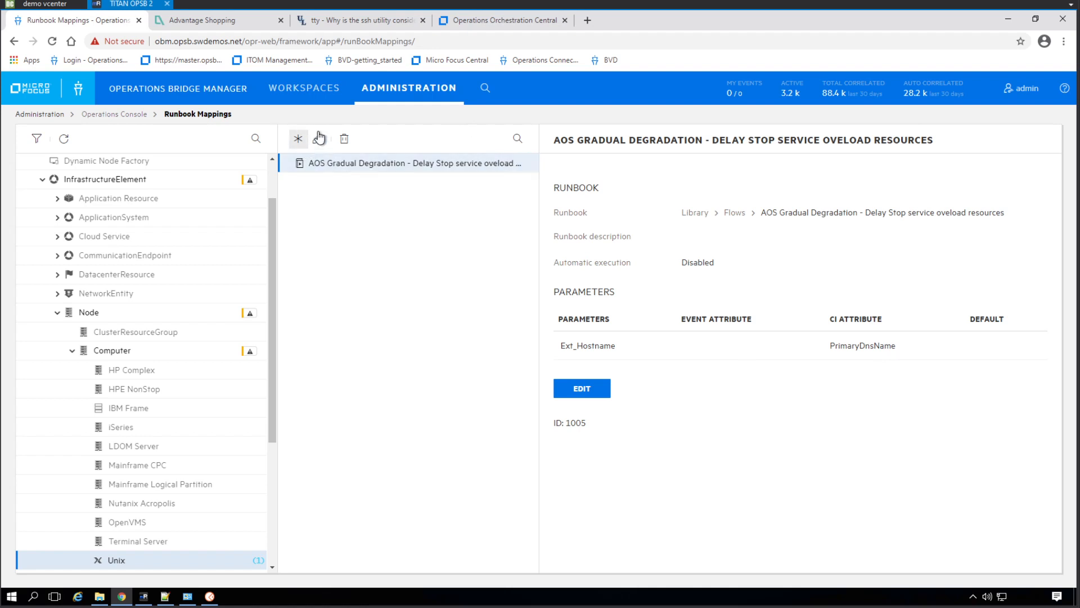
Create a Unix runbook mapping for "FIX AOS Gradual Degradation - Restore Initial State" in Flows, with Ext_Hostname mapped to the PrimaryDnsName CI attribute
{"action": "left_click", "coordinate": [298, 139]}
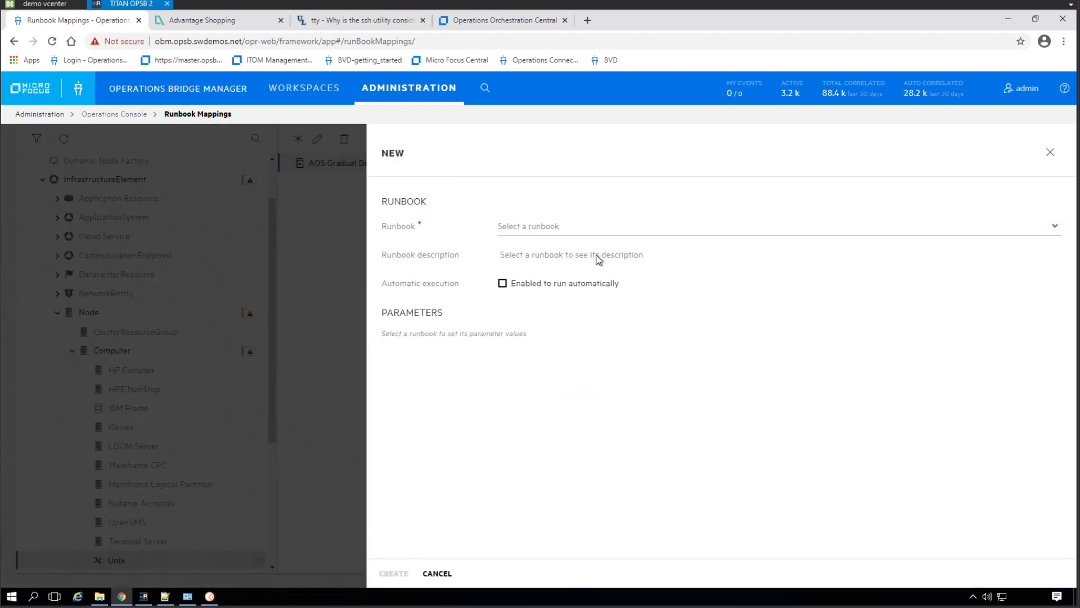
{"action": "left_click", "coordinate": [604, 228]}
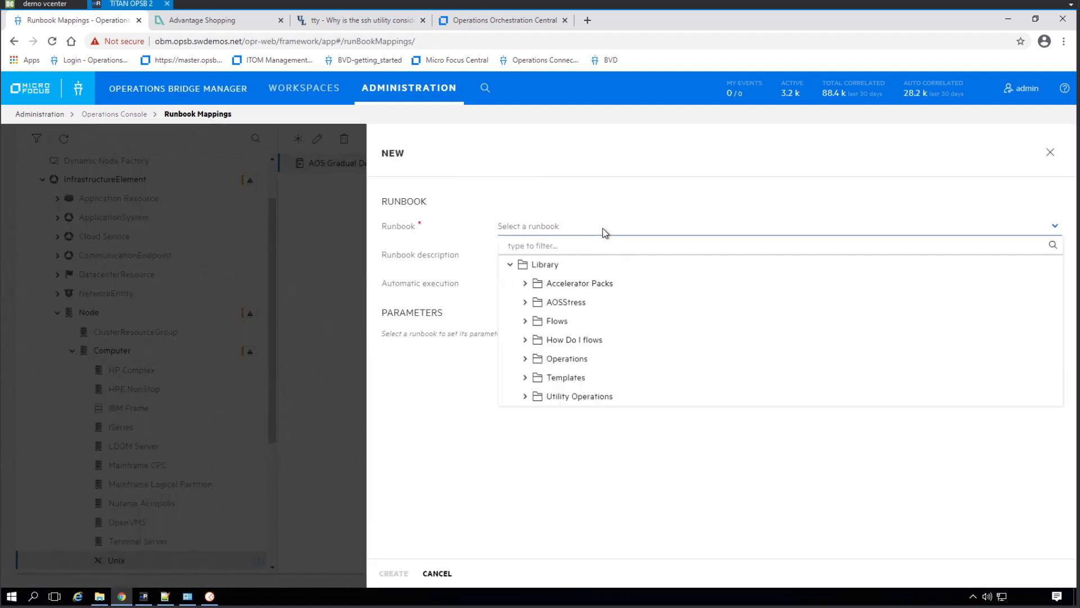
{"action": "left_click", "coordinate": [525, 323]}
{"action": "left_click", "coordinate": [634, 363]}
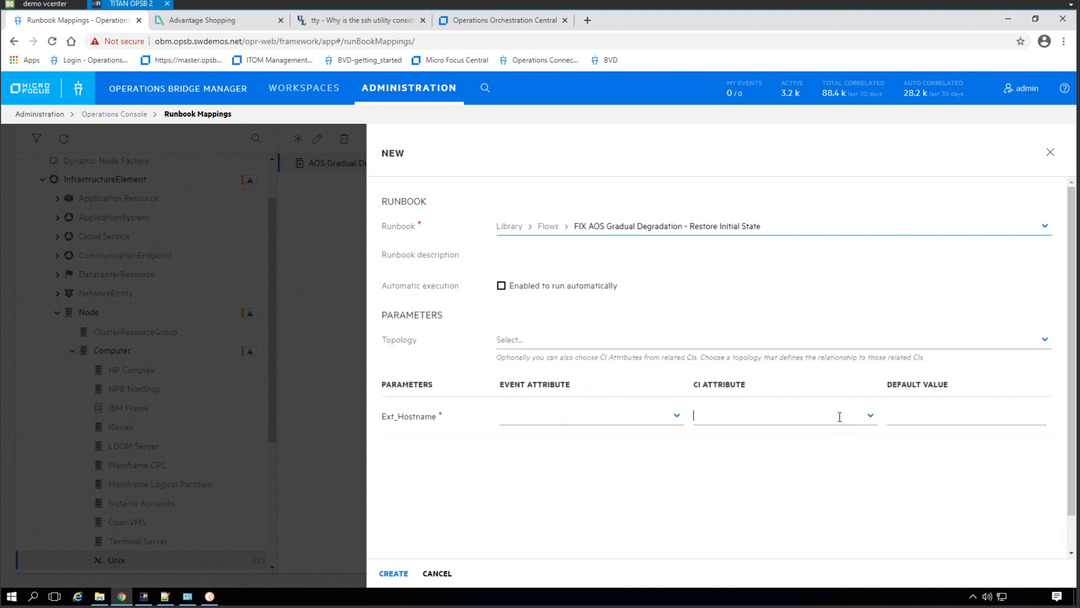
{"action": "left_click", "coordinate": [839, 416]}
{"action": "type", "text": "pr"}
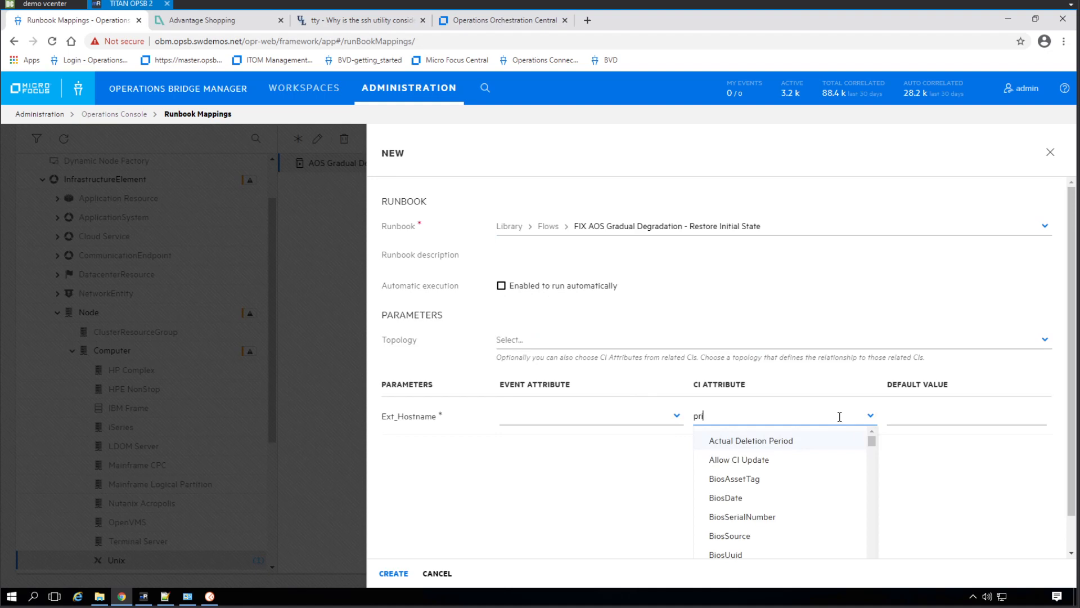
{"action": "type", "text": "i"}
{"action": "left_click", "coordinate": [765, 463]}
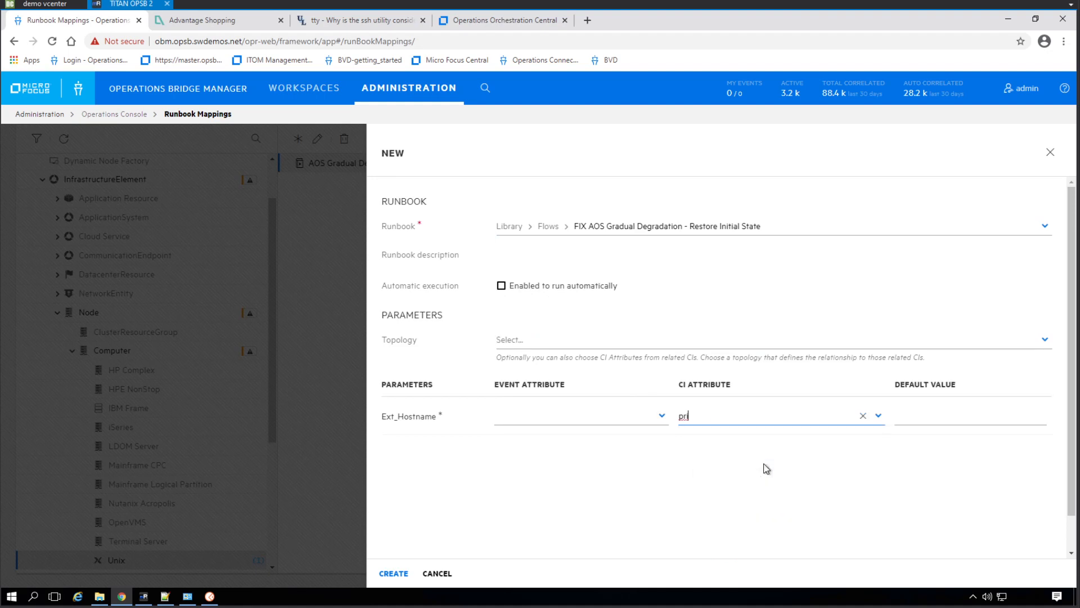
{"action": "left_click", "coordinate": [403, 574]}
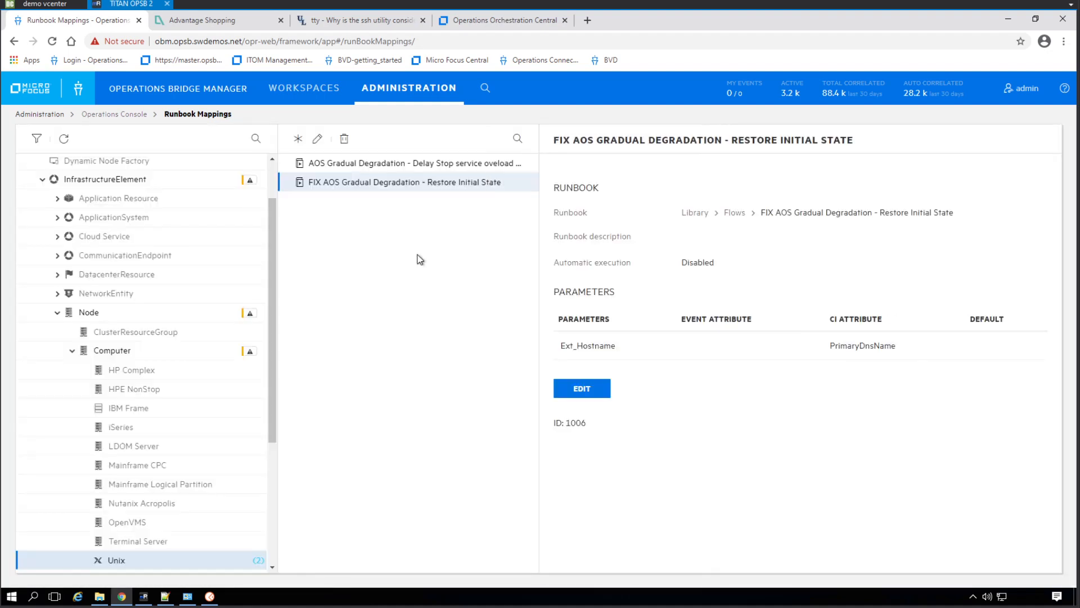
Create a Unix runbook mapping for "REBOOT AOS server when its not responding to remediation" in Flows, with Ext_Hostname mapped to the PrimaryDnsName CI attribute
{"action": "left_click", "coordinate": [299, 140]}
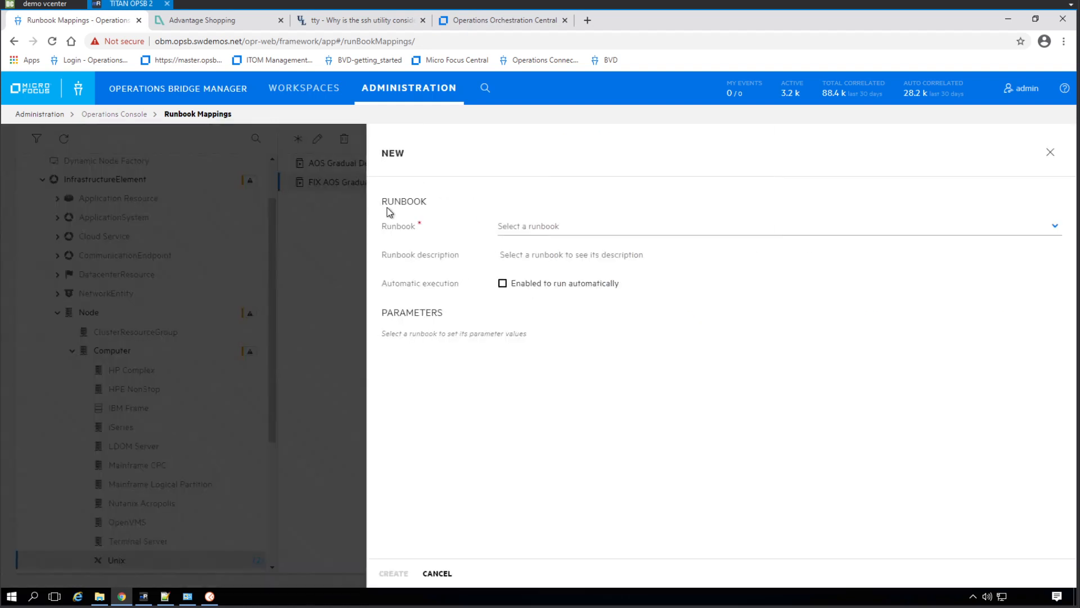
{"action": "left_click", "coordinate": [598, 227]}
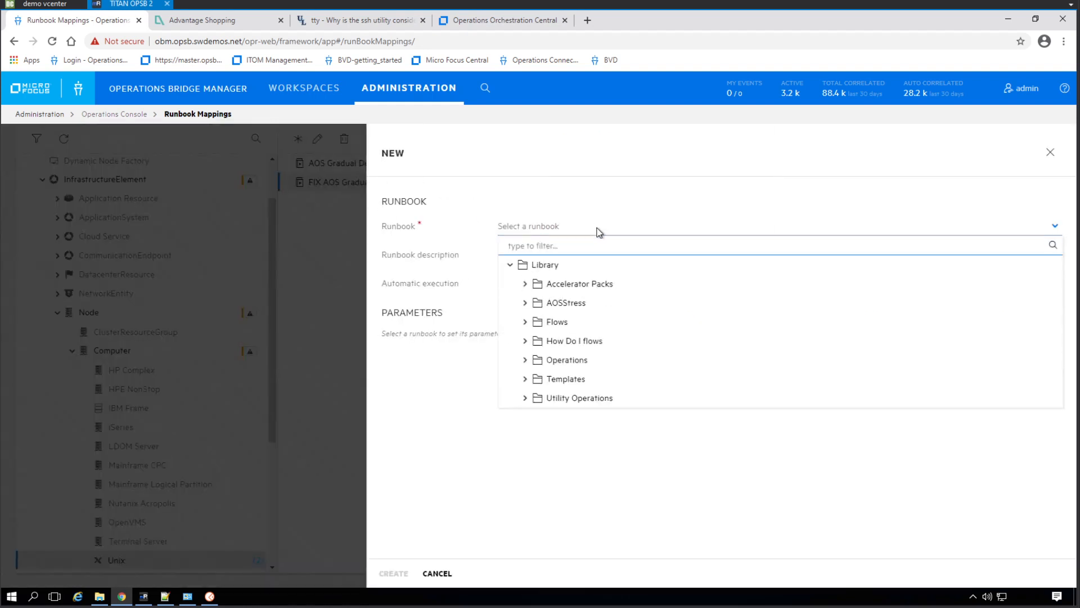
{"action": "left_click", "coordinate": [525, 321]}
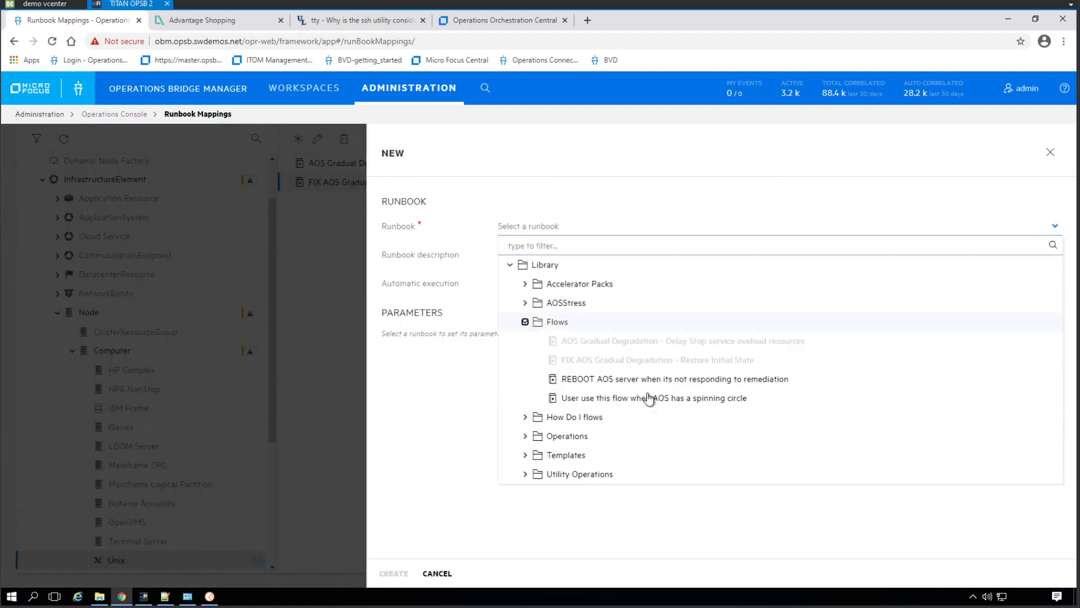
{"action": "left_click", "coordinate": [640, 385]}
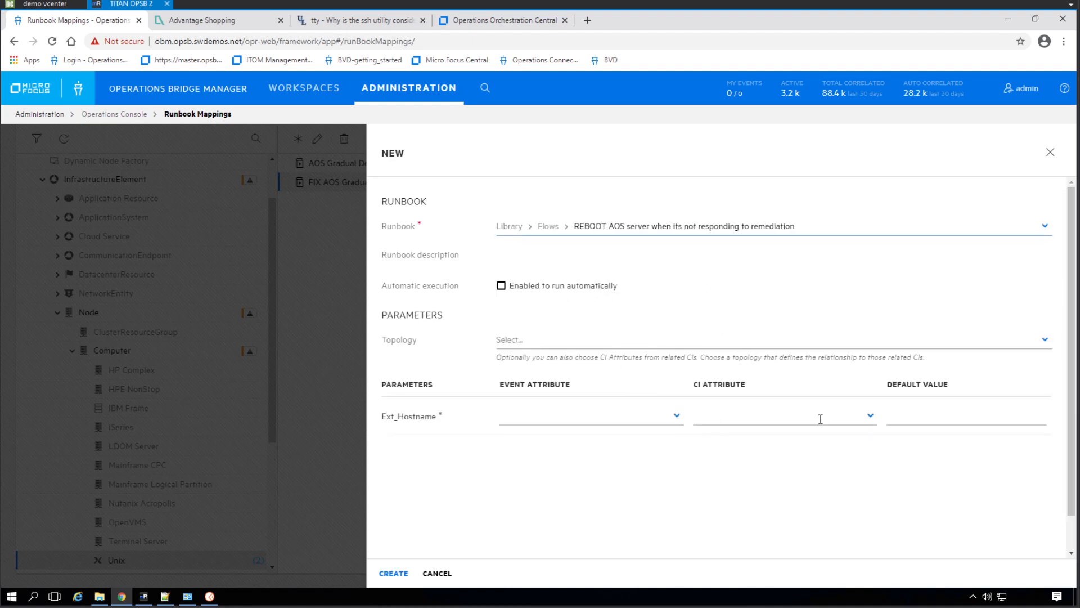
{"action": "left_click", "coordinate": [821, 416]}
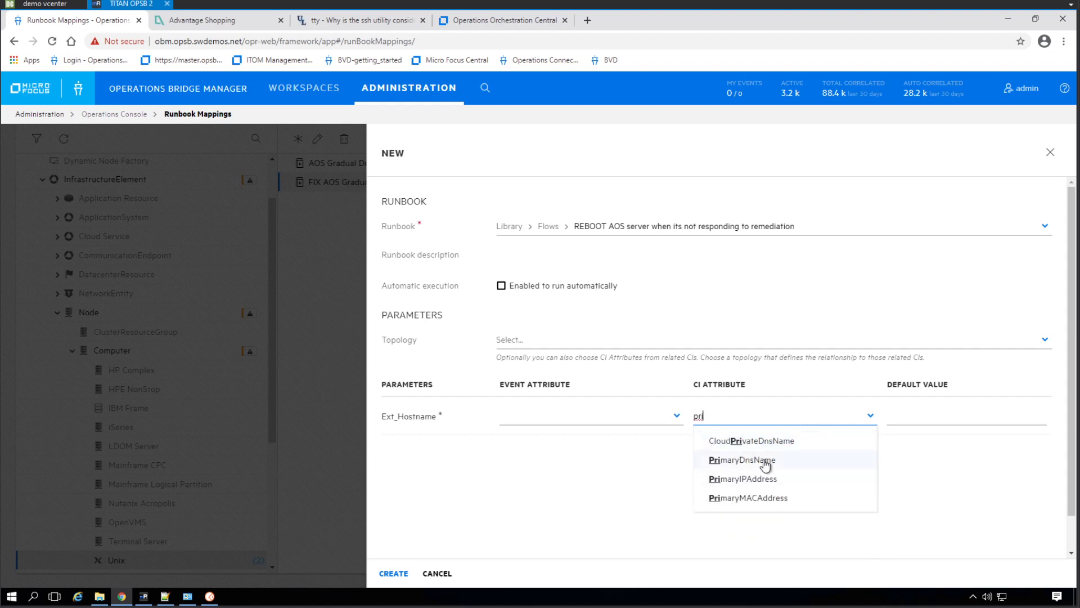
{"action": "left_click", "coordinate": [764, 463]}
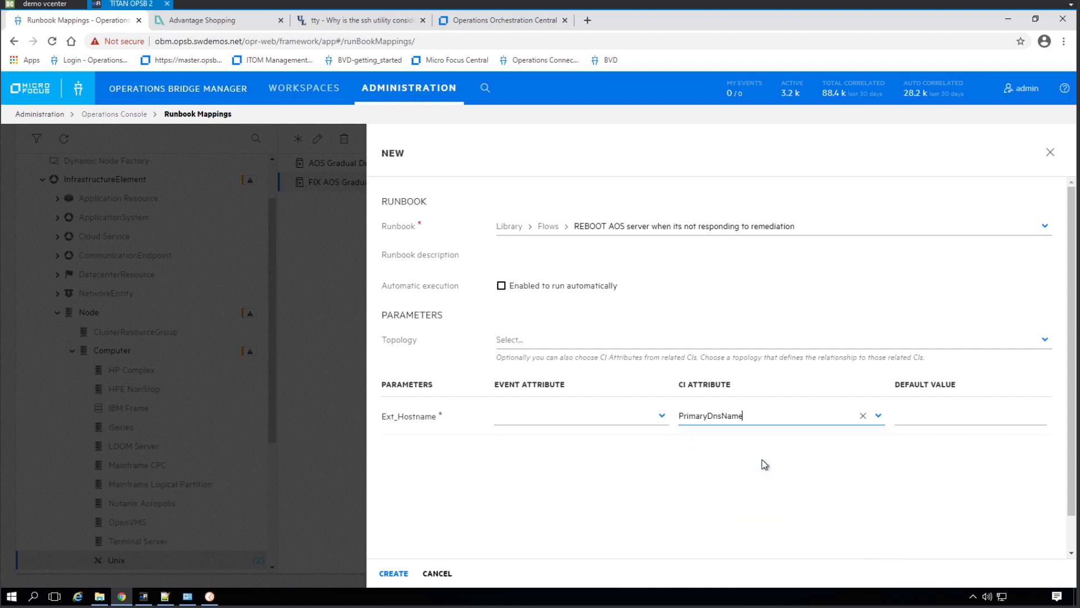
{"action": "left_click", "coordinate": [393, 575]}
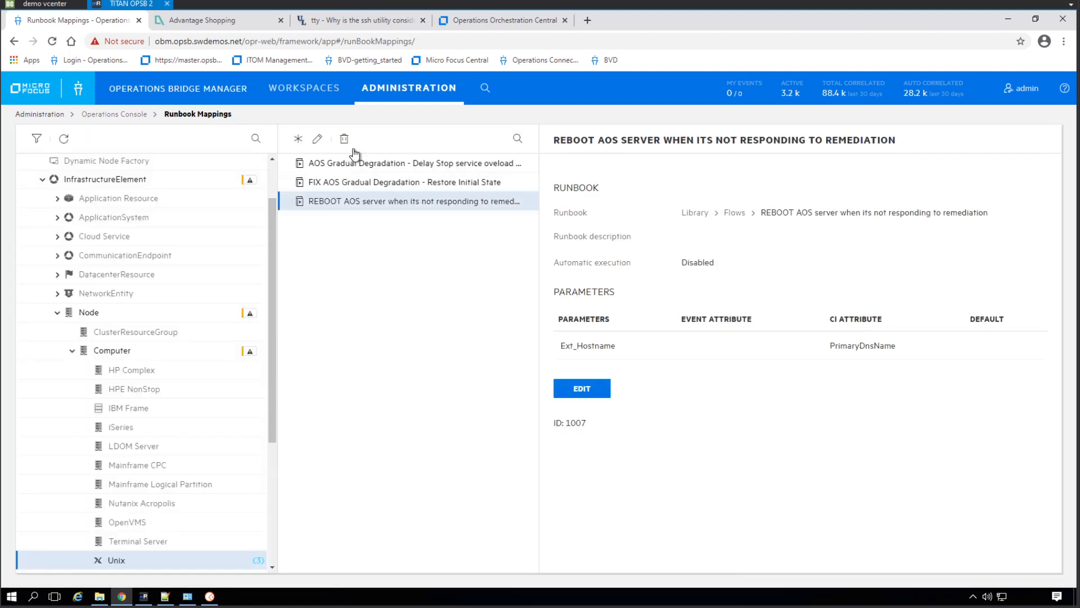
Create a Unix runbook mapping for "User use this flow when AOS has a spinning circle" in Flows, with Ext_Hostname mapped to the PrimaryDnsName CI attribute
{"action": "left_click", "coordinate": [299, 139]}
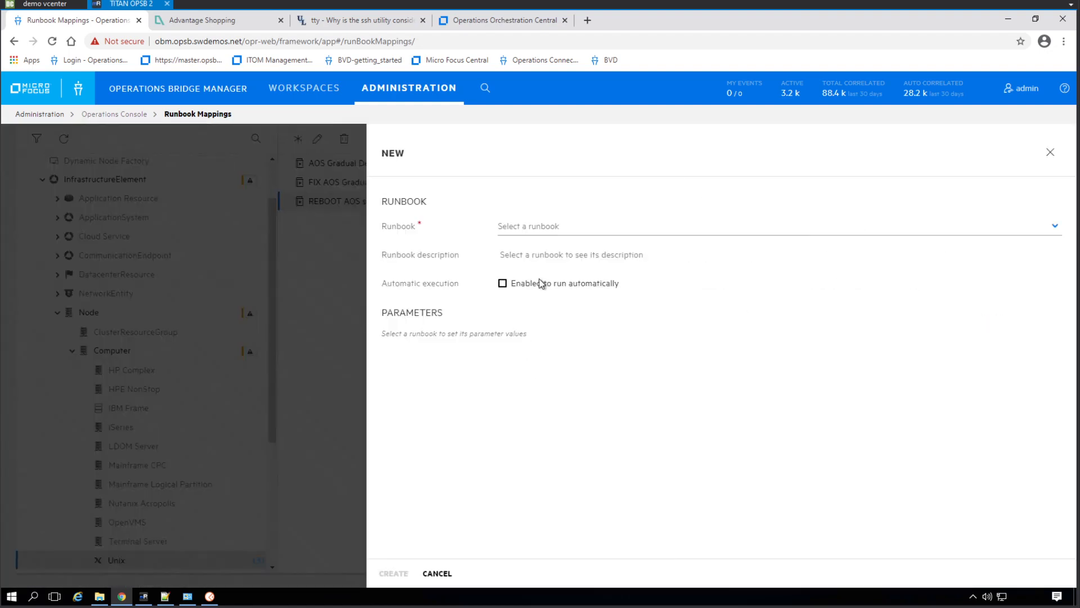
{"action": "left_click", "coordinate": [560, 227]}
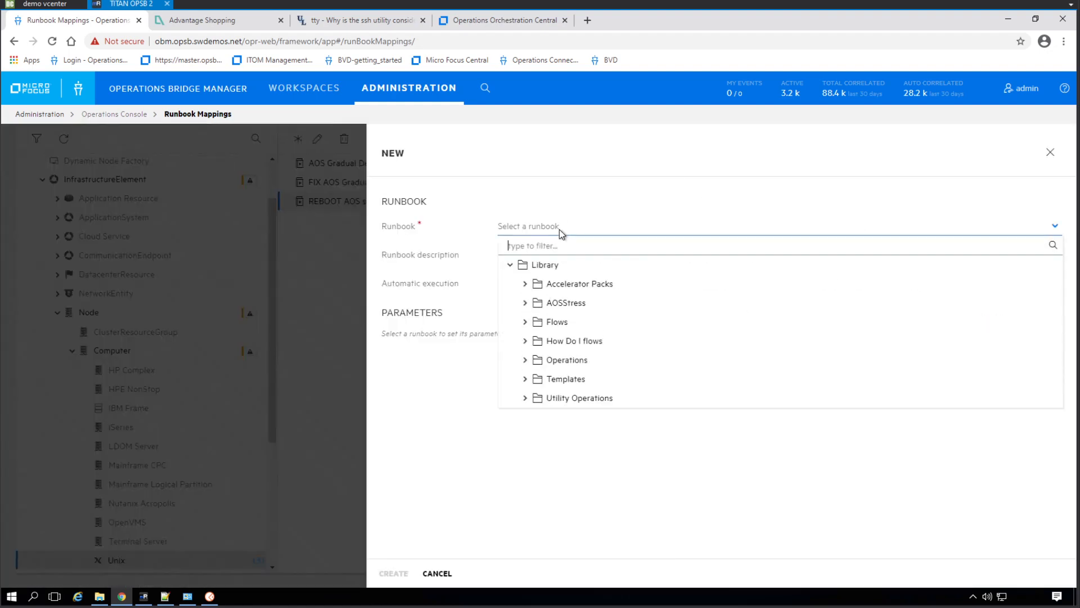
{"action": "left_click", "coordinate": [524, 322]}
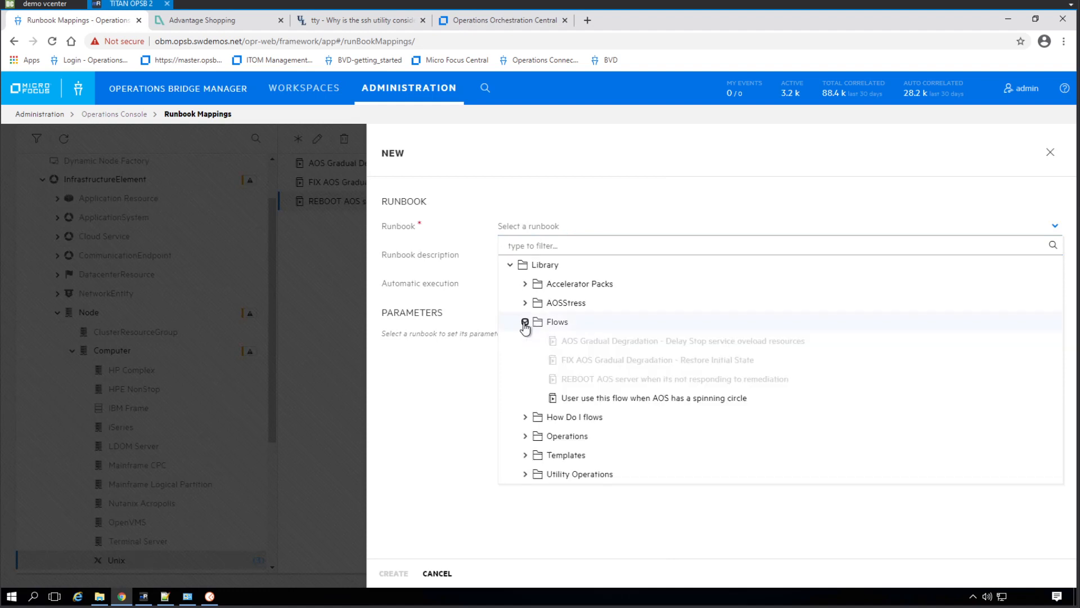
{"action": "left_click", "coordinate": [619, 400]}
{"action": "left_click", "coordinate": [861, 420]}
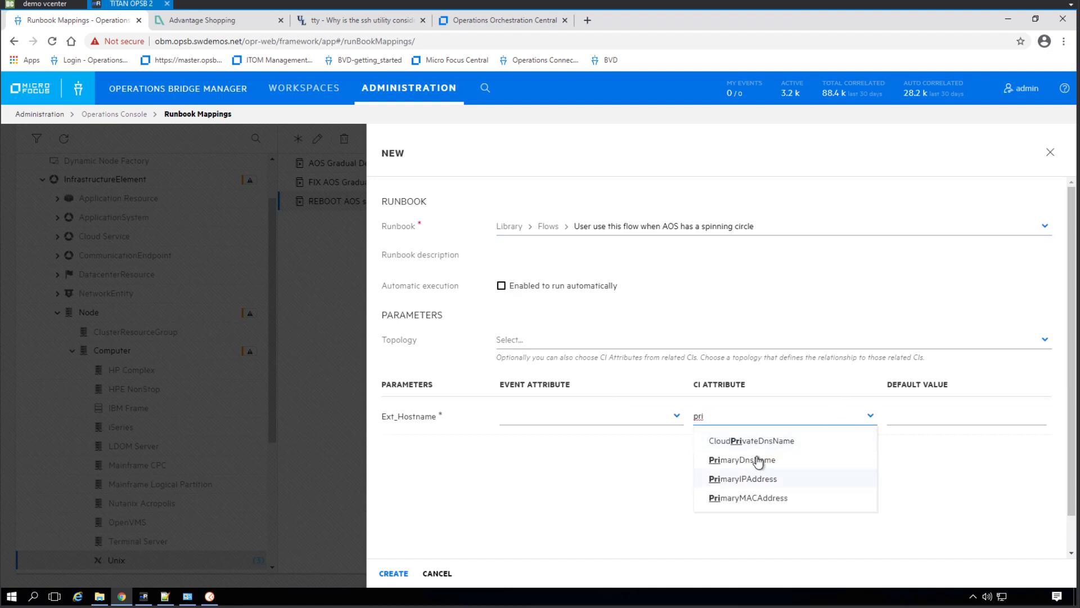
{"action": "left_click", "coordinate": [748, 460]}
{"action": "left_click", "coordinate": [392, 573]}
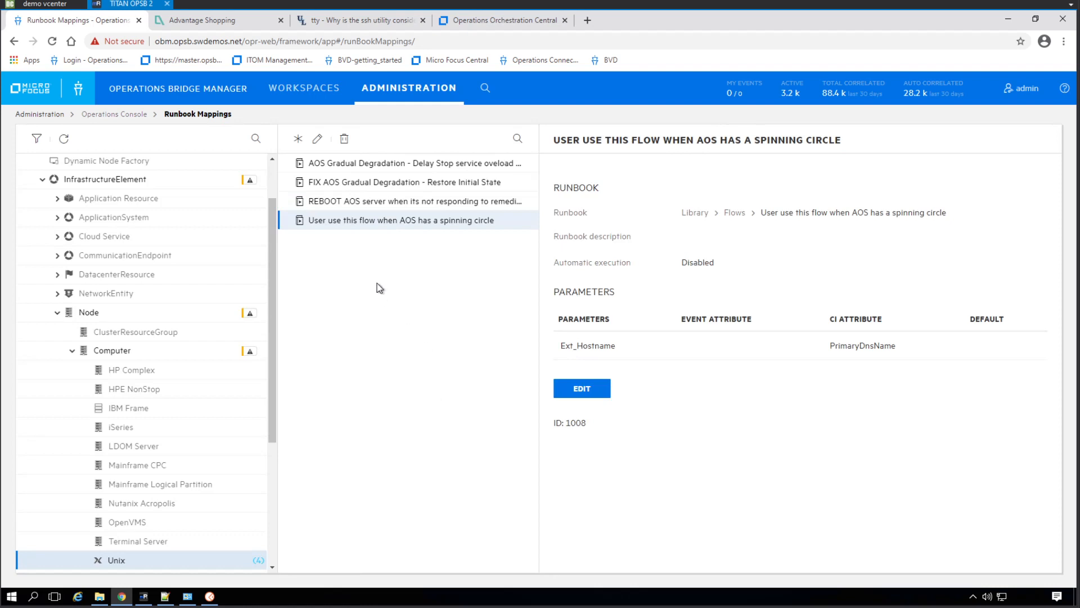
Open My Workspace, and switch to the Advantage Shopping site to reload the HP USB 3 Button Optical Mouse page
{"action": "left_click", "coordinate": [294, 96]}
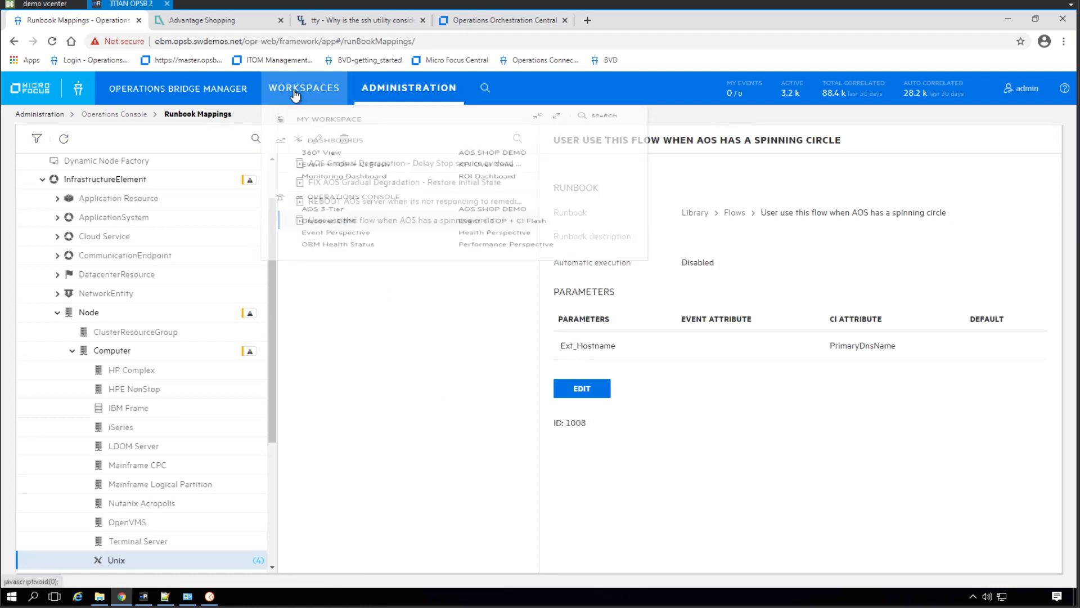
{"action": "left_click", "coordinate": [333, 121]}
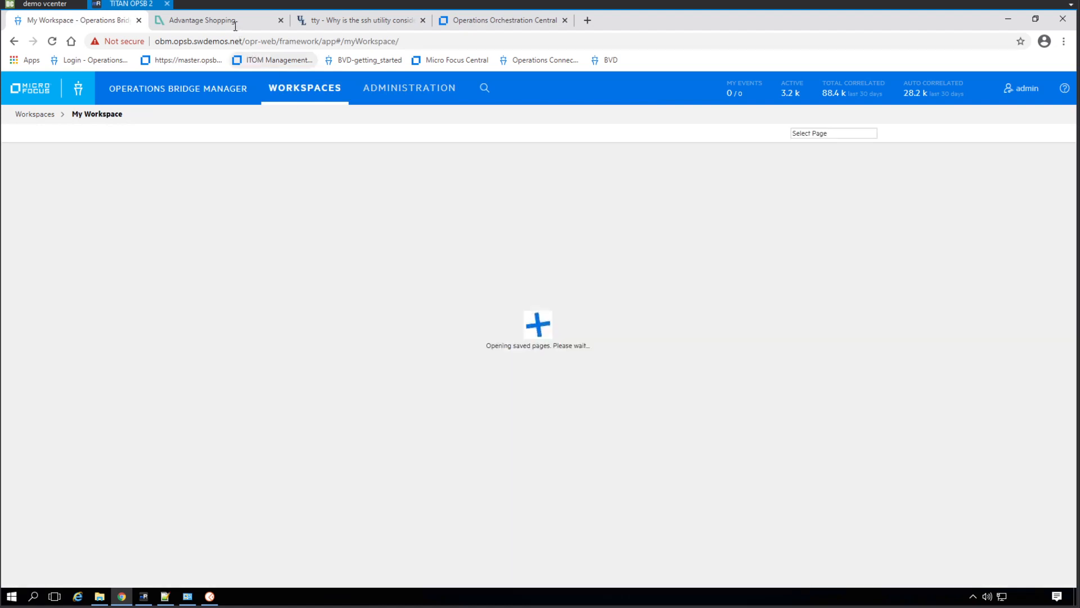
{"action": "left_click", "coordinate": [235, 27]}
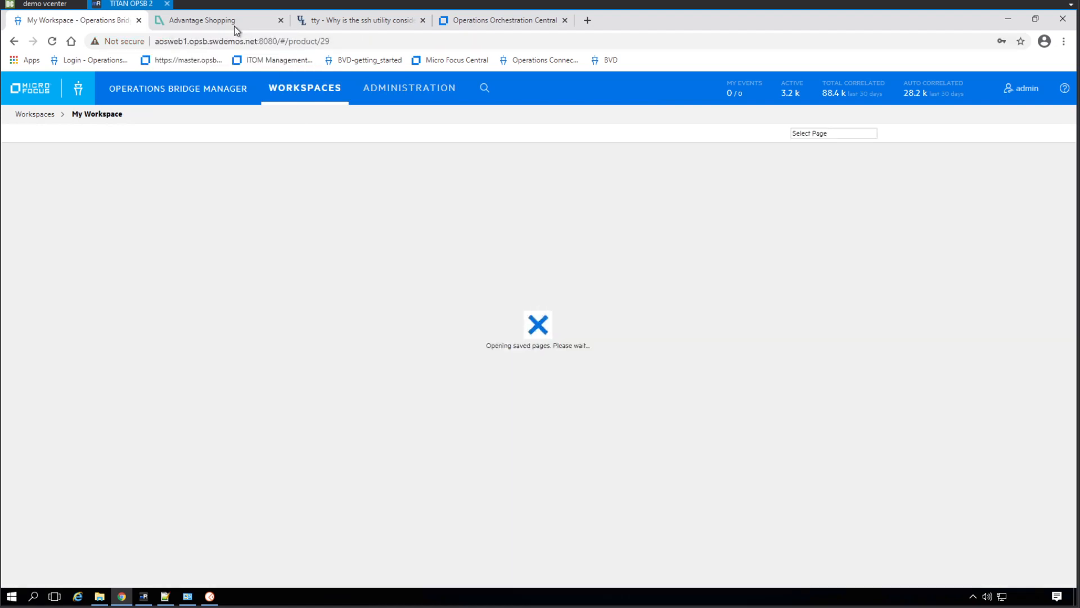
{"action": "left_click", "coordinate": [967, 92]}
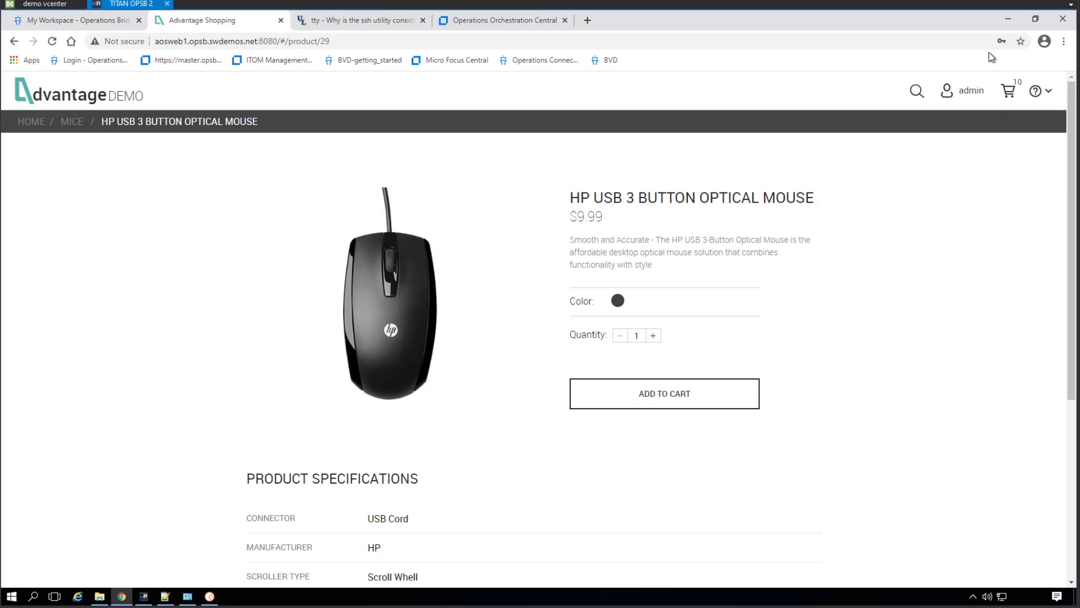
{"action": "mouse_move", "coordinate": [959, 93]}
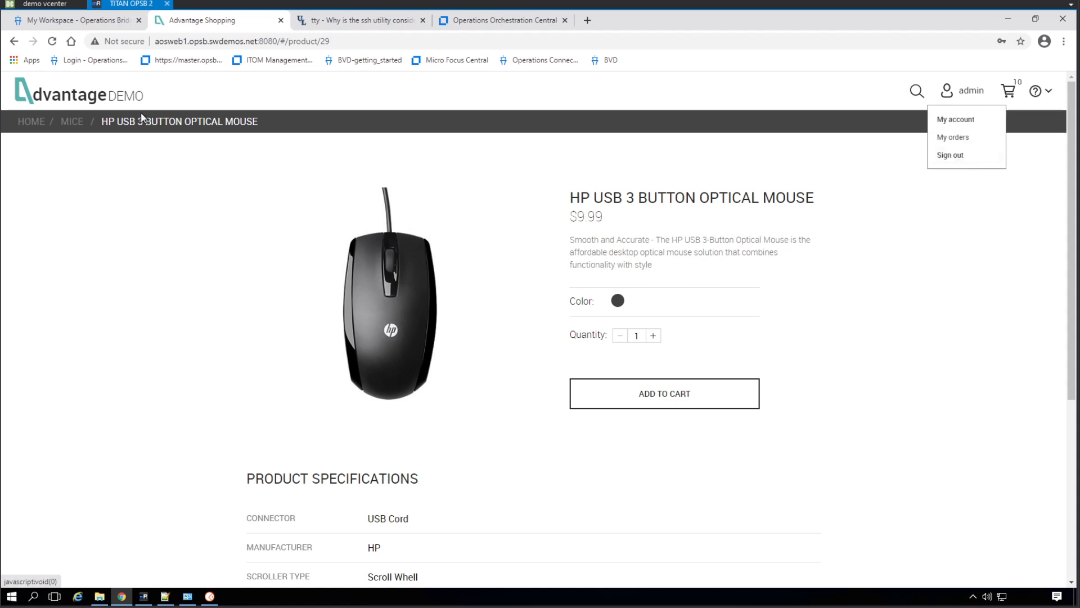
{"action": "left_click", "coordinate": [54, 41]}
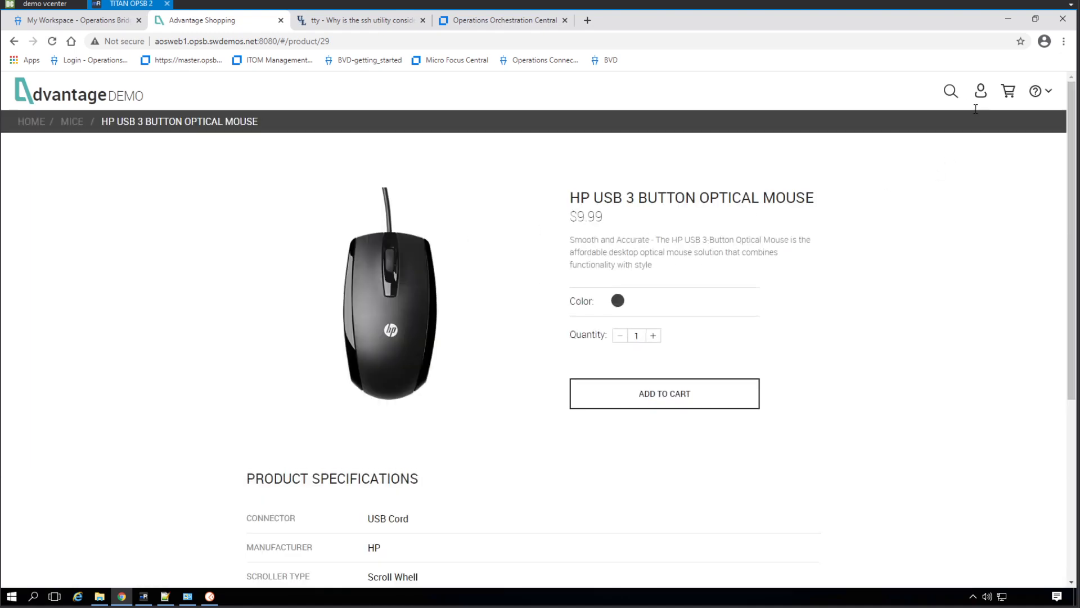
Sign in to the Advantage shop with the account username and password, and dismiss the offer to save the password
{"action": "left_click", "coordinate": [981, 92]}
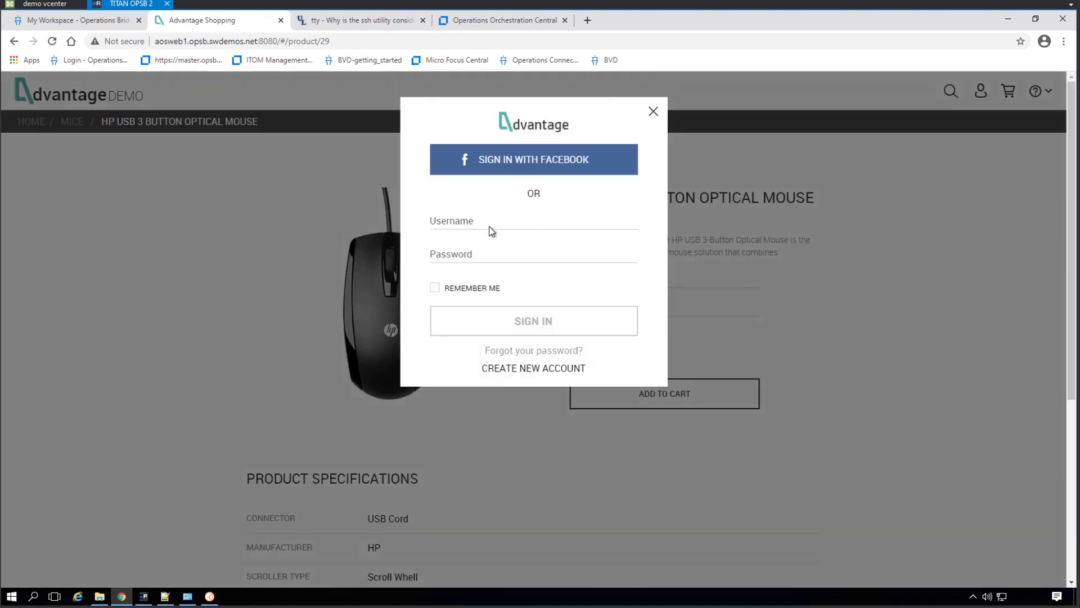
{"action": "left_click", "coordinate": [454, 222]}
{"action": "type", "text": "admin"}
{"action": "key", "text": "Tab"}
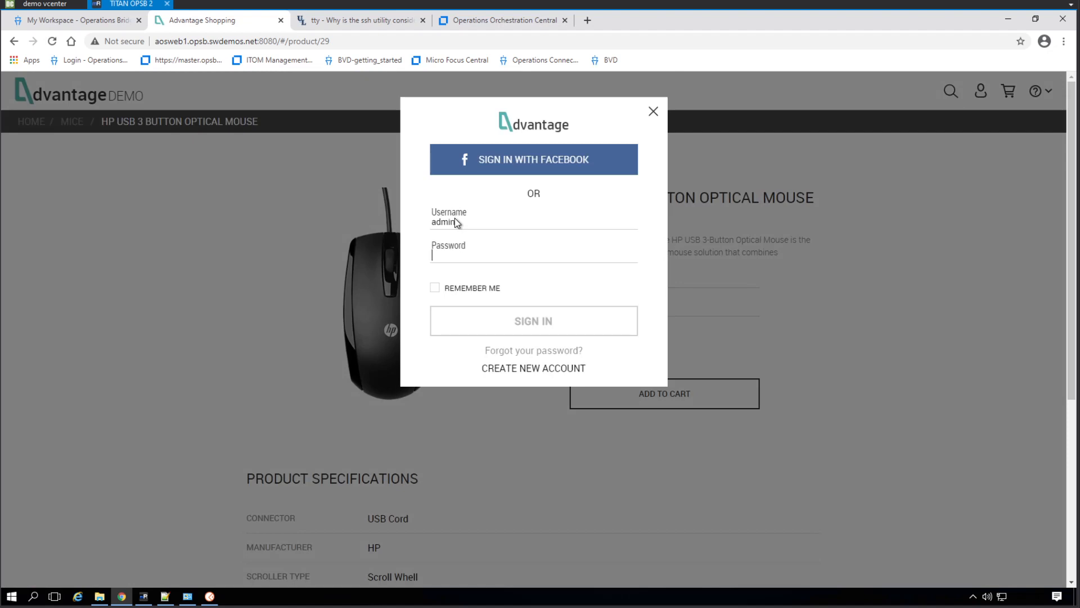
{"action": "type", "text": "admin"}
{"action": "key", "text": "Return"}
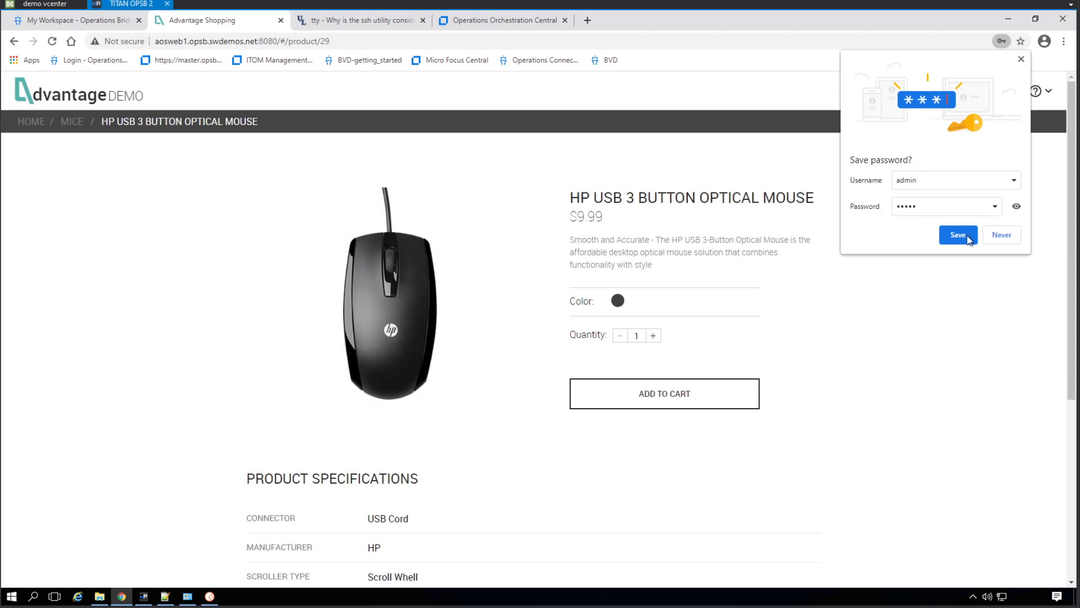
{"action": "left_click", "coordinate": [1022, 58]}
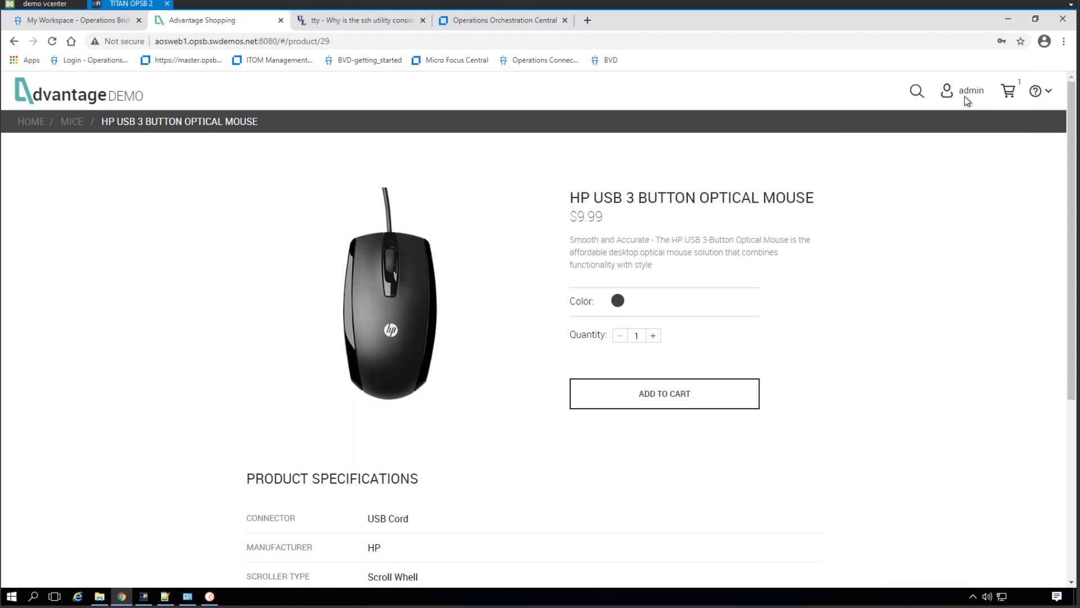
Sign out of the Advantage shop account, and bring up the sign-in form once more before closing it
{"action": "left_click", "coordinate": [960, 158]}
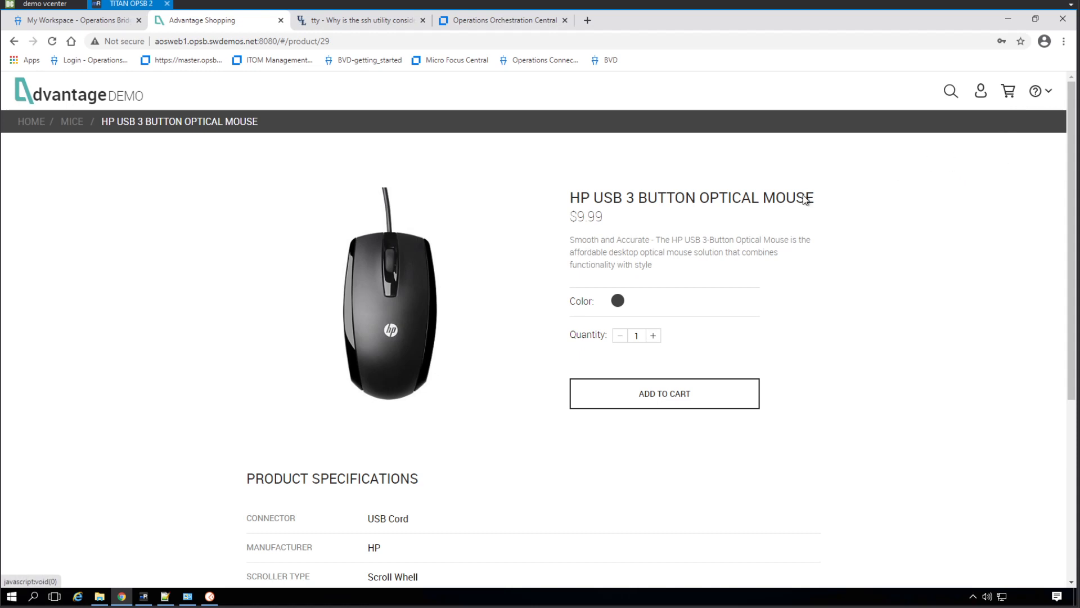
{"action": "left_click", "coordinate": [985, 91]}
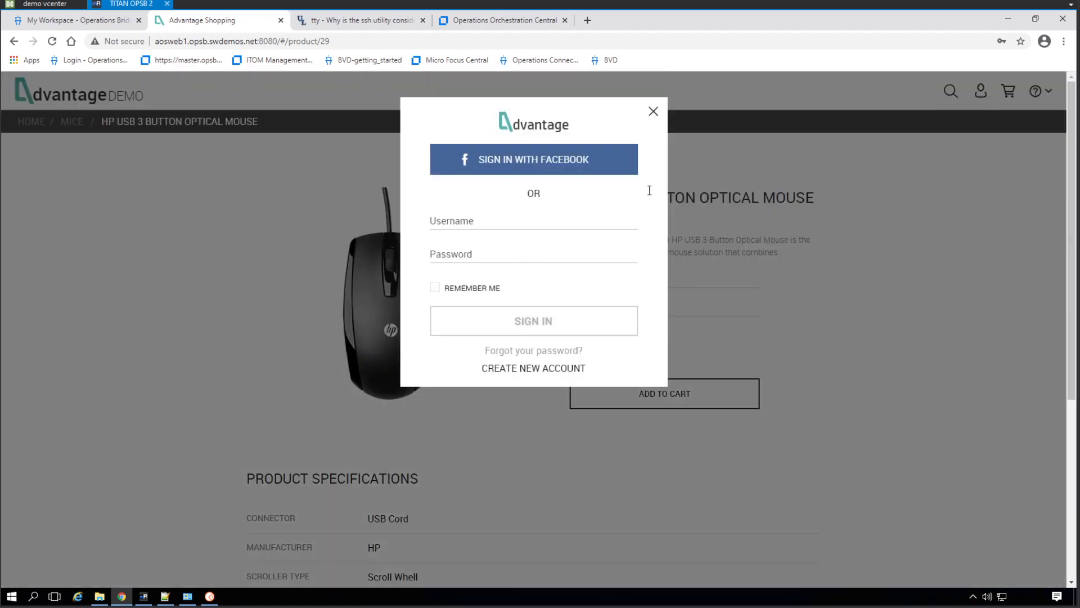
{"action": "left_click", "coordinate": [653, 111]}
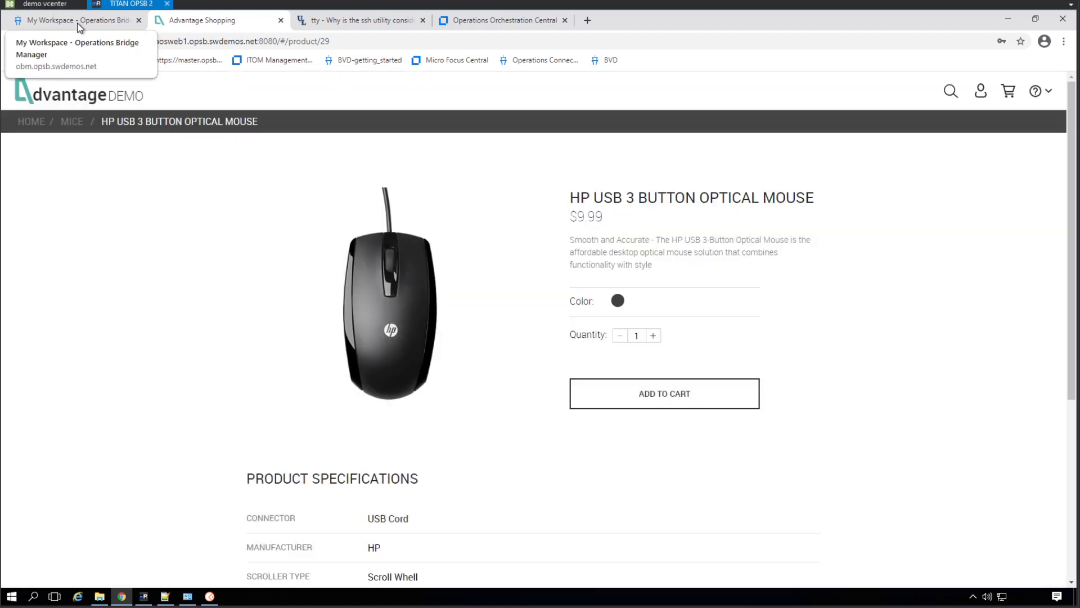
Switch back to Operations Bridge Manager and open Invoke Runbooks for the aosweb1 (opsb) node under AOS Web Server 1
{"action": "left_click", "coordinate": [76, 19]}
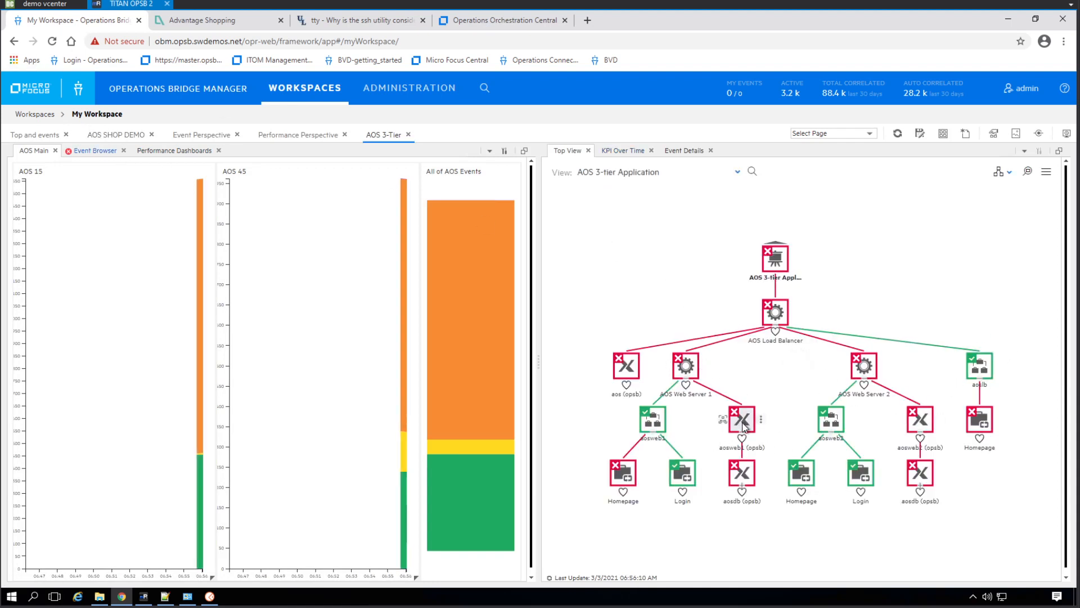
{"action": "left_click", "coordinate": [742, 421]}
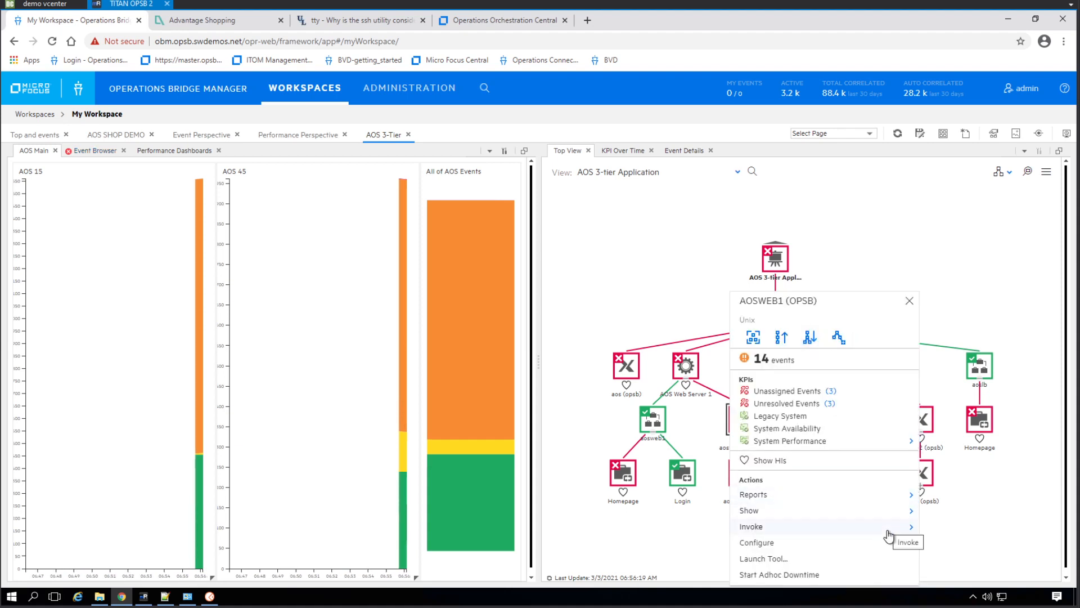
{"action": "left_click", "coordinate": [887, 529]}
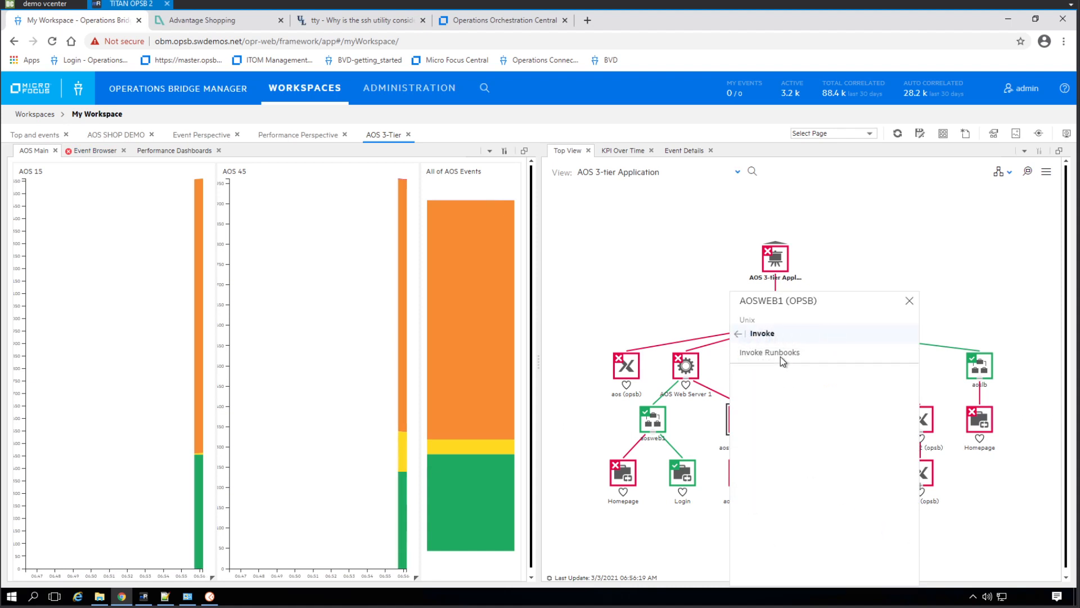
{"action": "left_click", "coordinate": [765, 353]}
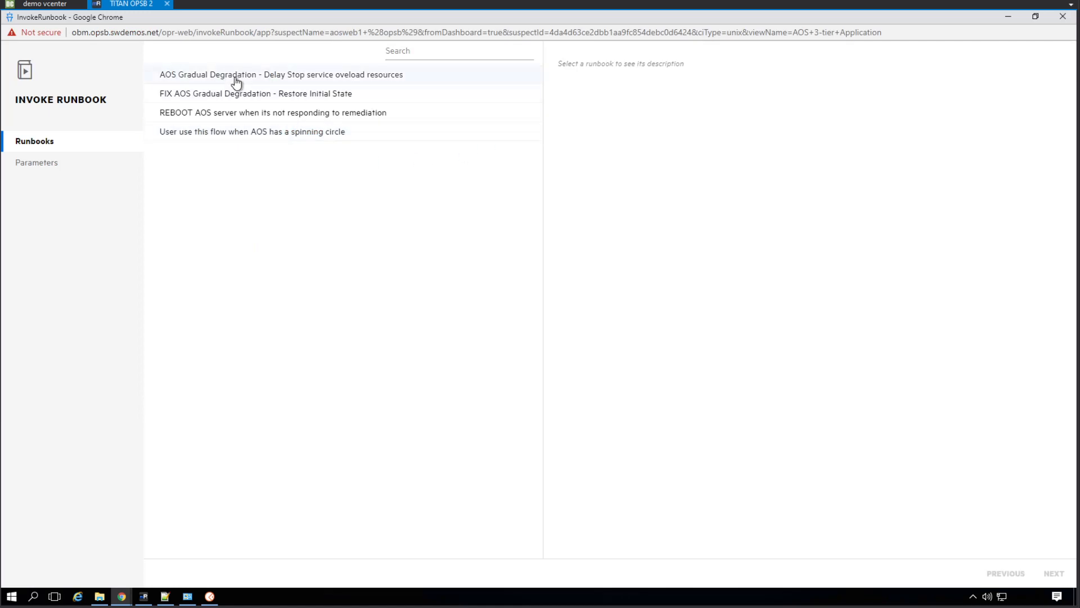
Run the "AOS Gradual Degradation - Delay Stop service oveload resources" runbook with Ext_Hostname aosweb1.opsb.swdemos.net
{"action": "left_click", "coordinate": [221, 81]}
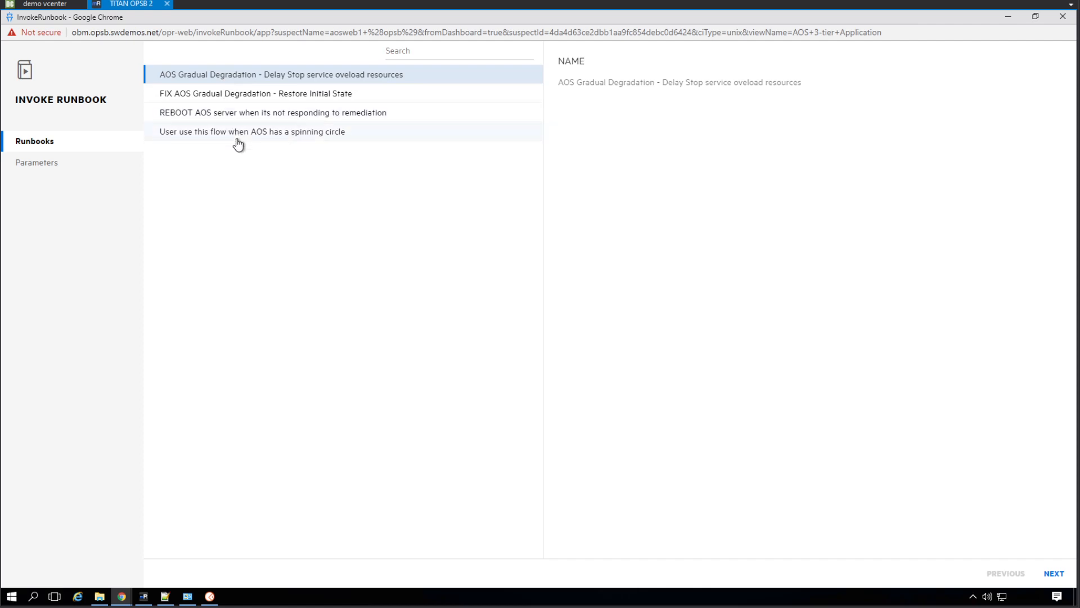
{"action": "left_click", "coordinate": [1049, 573]}
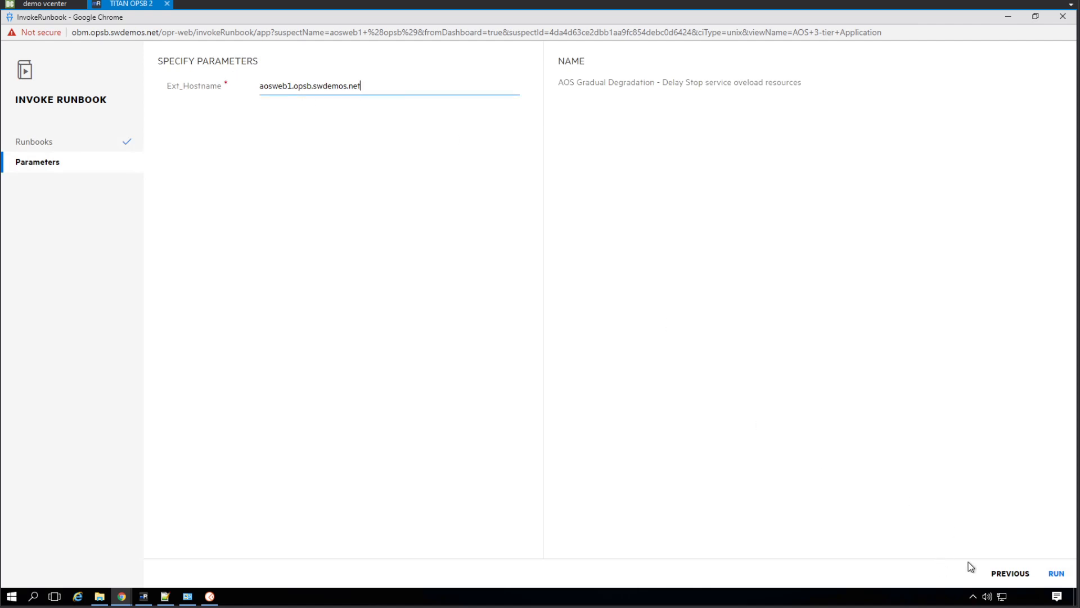
{"action": "left_click", "coordinate": [1056, 572]}
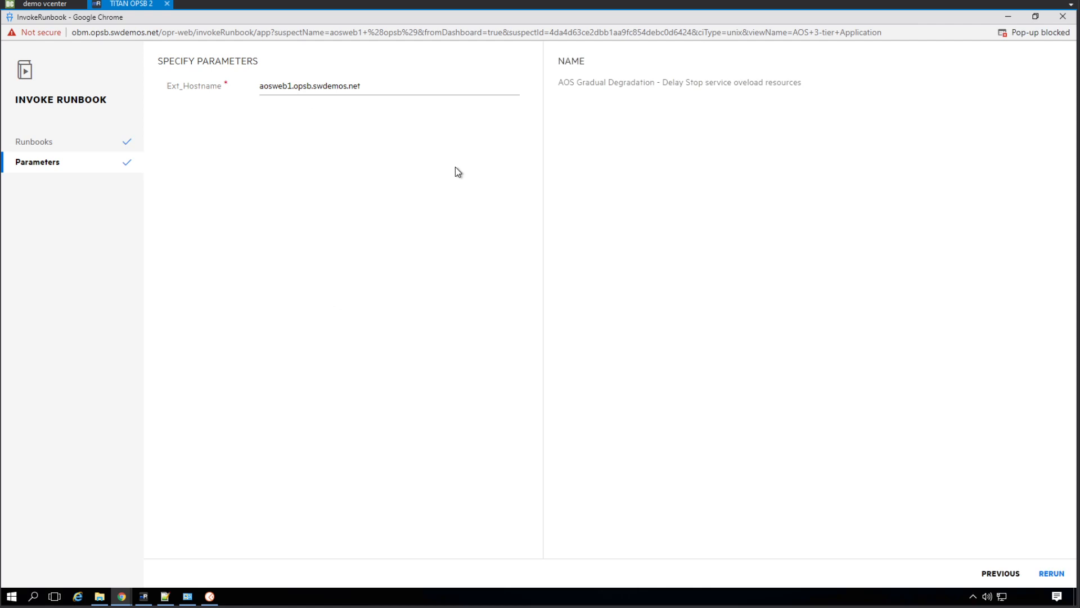
Open the blocked run report pop-up for the invoked AOS Gradual Degradation runbook and maximize its window
{"action": "left_click", "coordinate": [120, 598]}
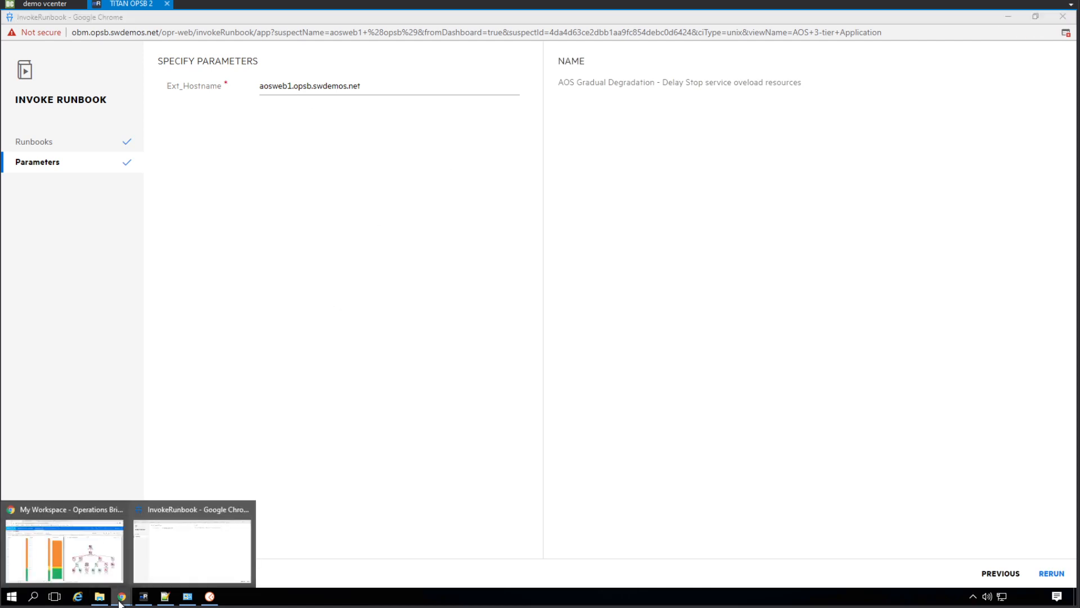
{"action": "left_click", "coordinate": [162, 553]}
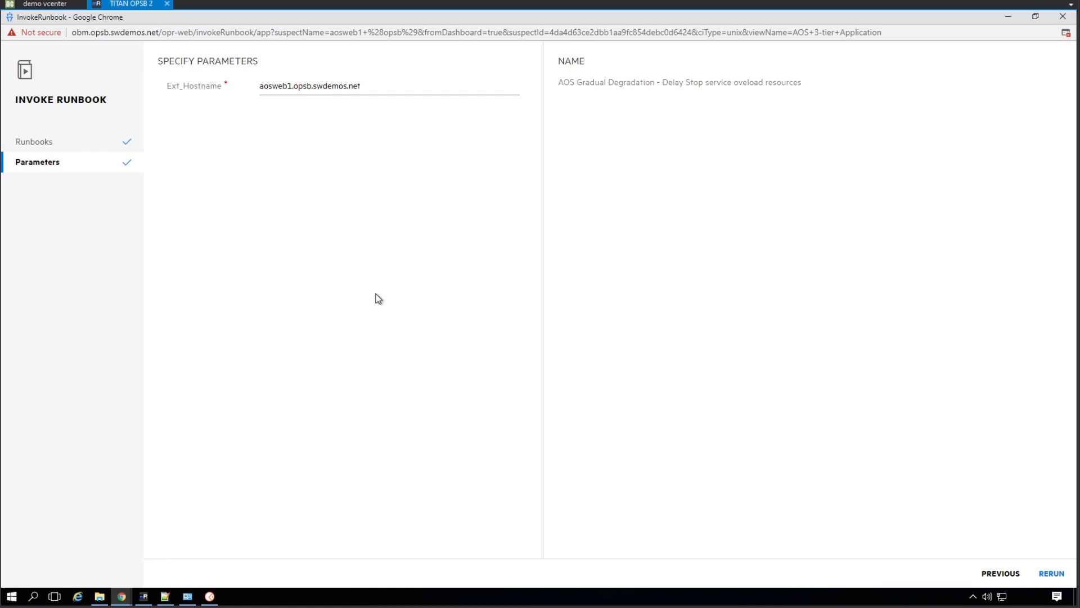
{"action": "left_click", "coordinate": [1061, 36]}
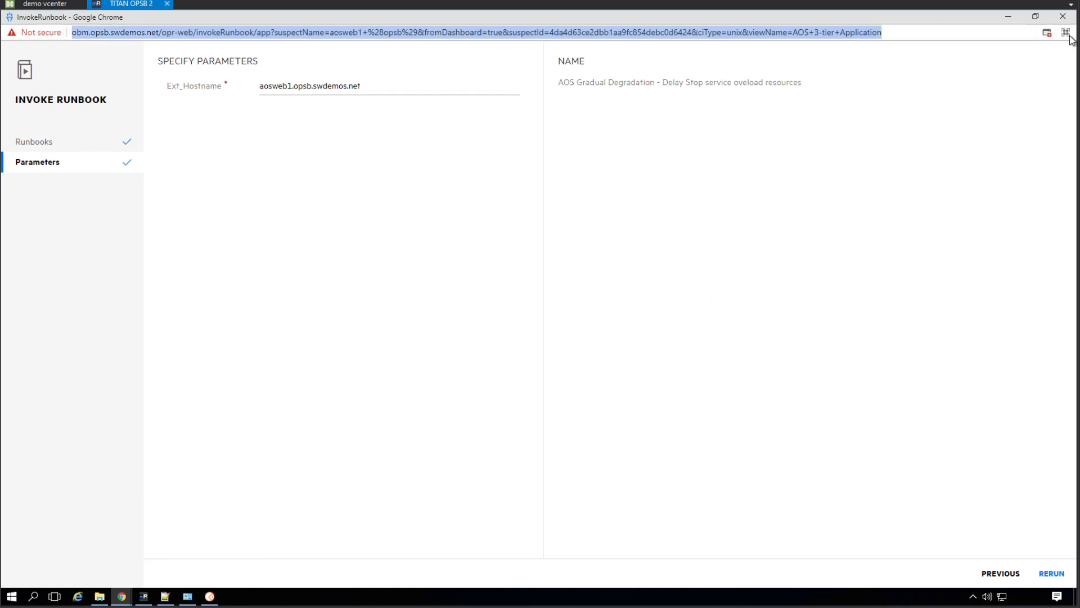
{"action": "left_click", "coordinate": [1044, 35]}
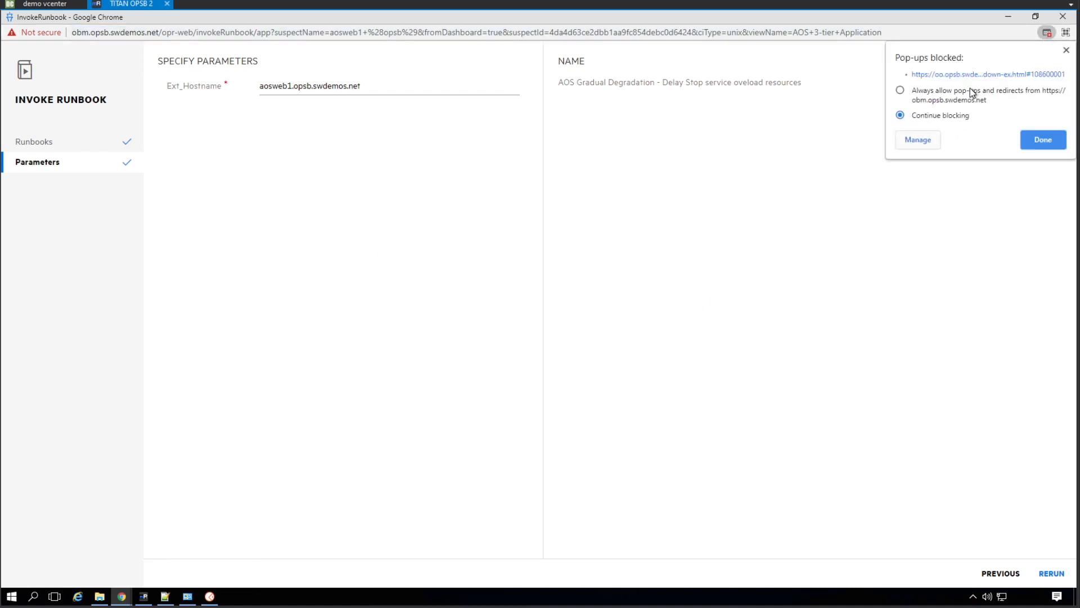
{"action": "left_click", "coordinate": [949, 76]}
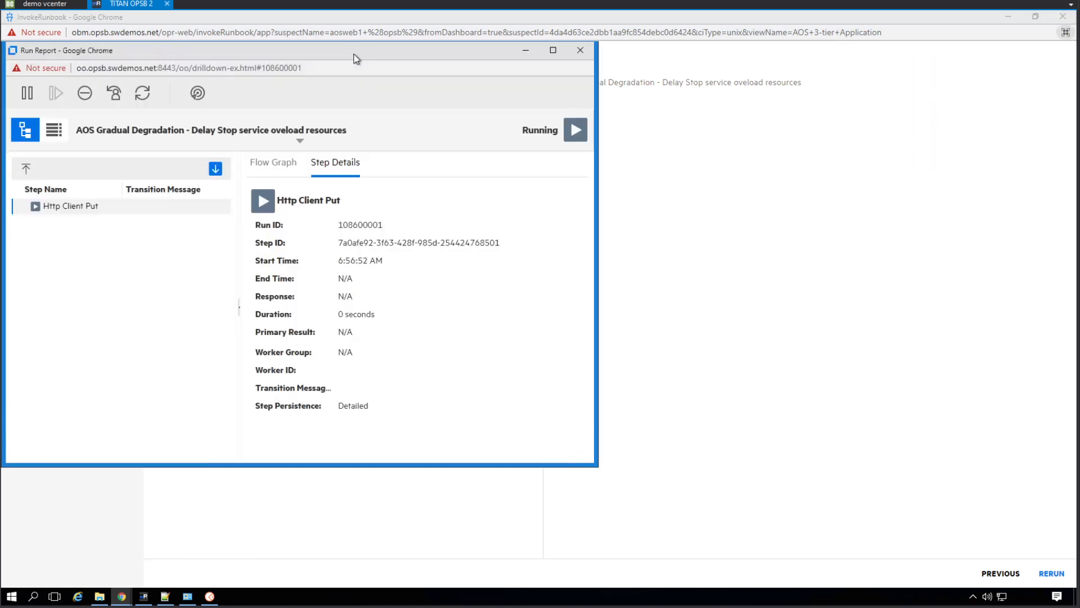
{"action": "left_click", "coordinate": [553, 50]}
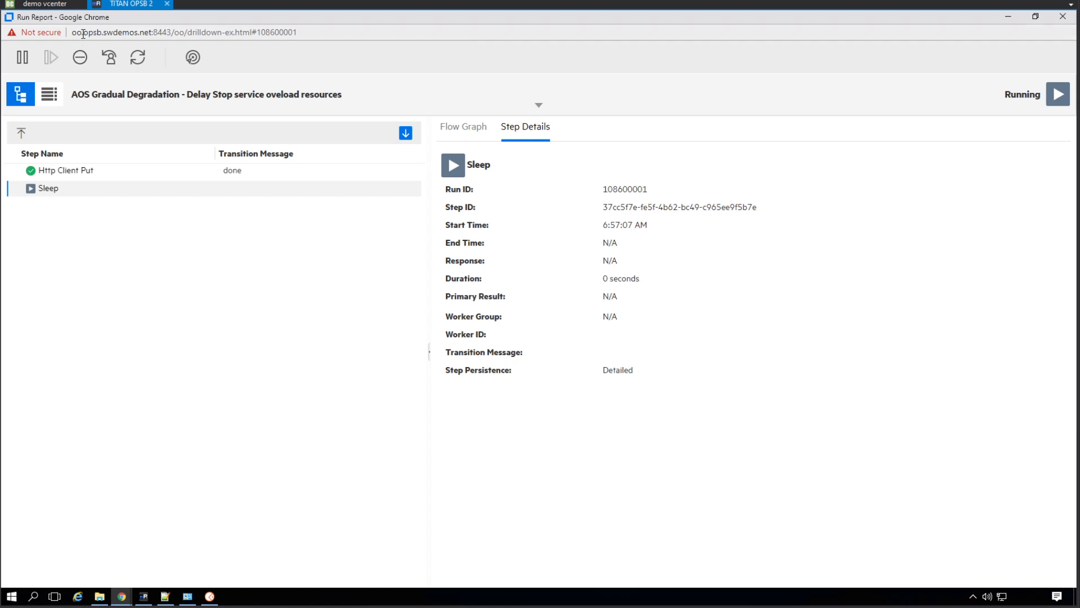
Examine the run report's address and the Http Client Put step's details, including its url and remaining inputs
{"action": "left_click_drag", "start_coordinate": [80, 32], "coordinate": [71, 32]}
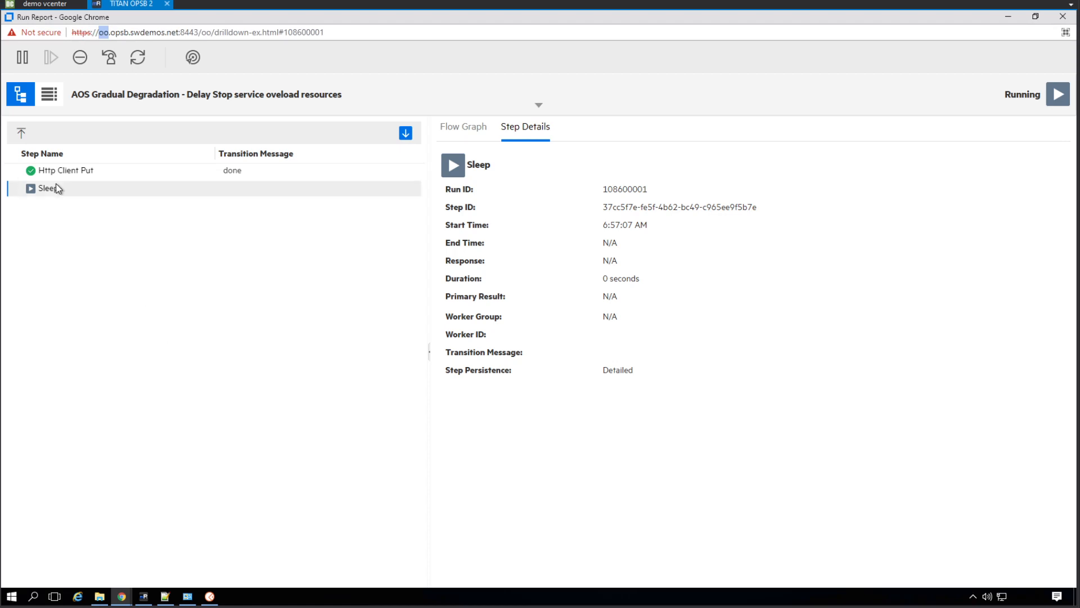
{"action": "left_click", "coordinate": [74, 169]}
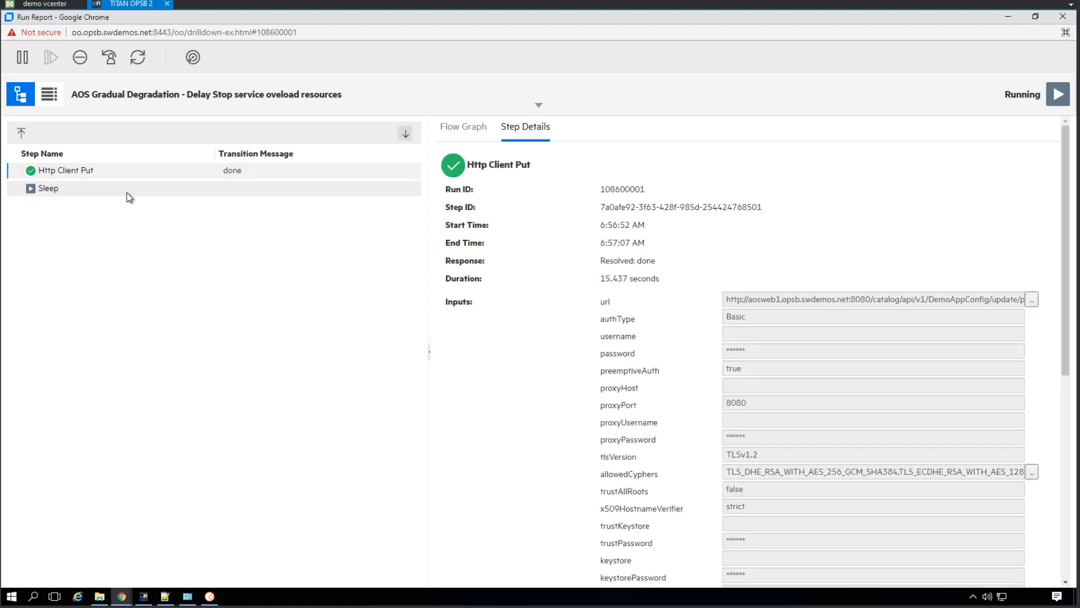
{"action": "left_click", "coordinate": [126, 193]}
{"action": "left_click", "coordinate": [113, 176]}
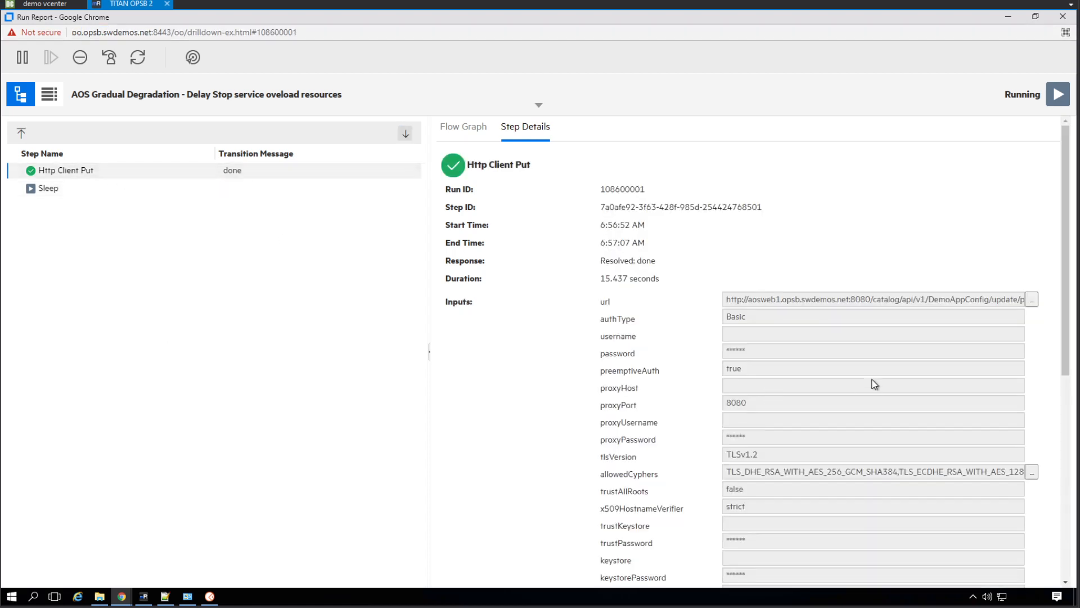
{"action": "left_click_drag", "start_coordinate": [743, 302], "coordinate": [1041, 312]}
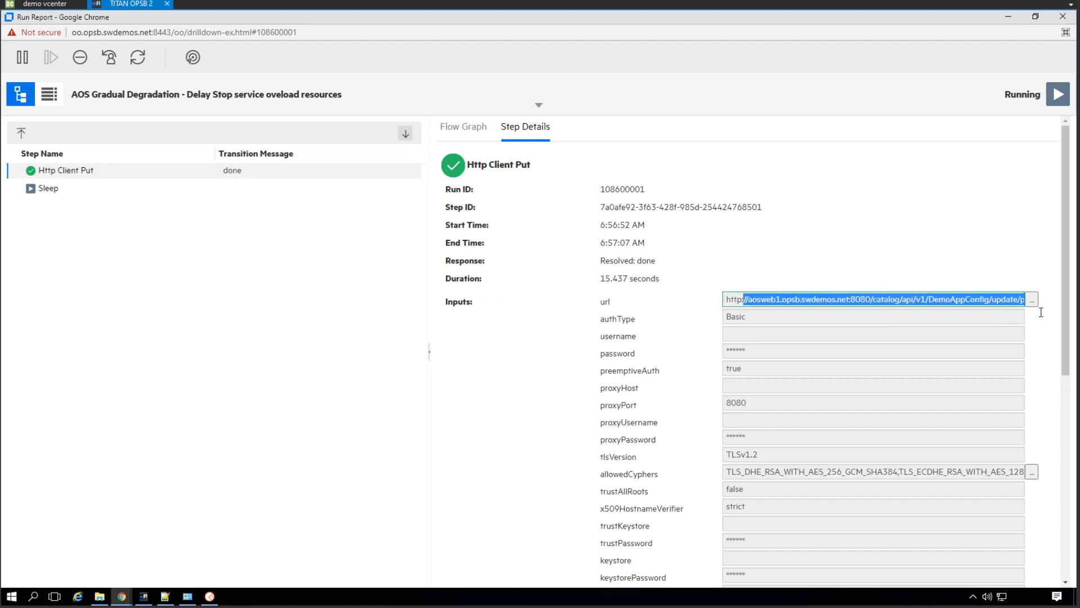
{"action": "scroll", "coordinate": [887, 419], "scroll_direction": "down", "scroll_amount": 7}
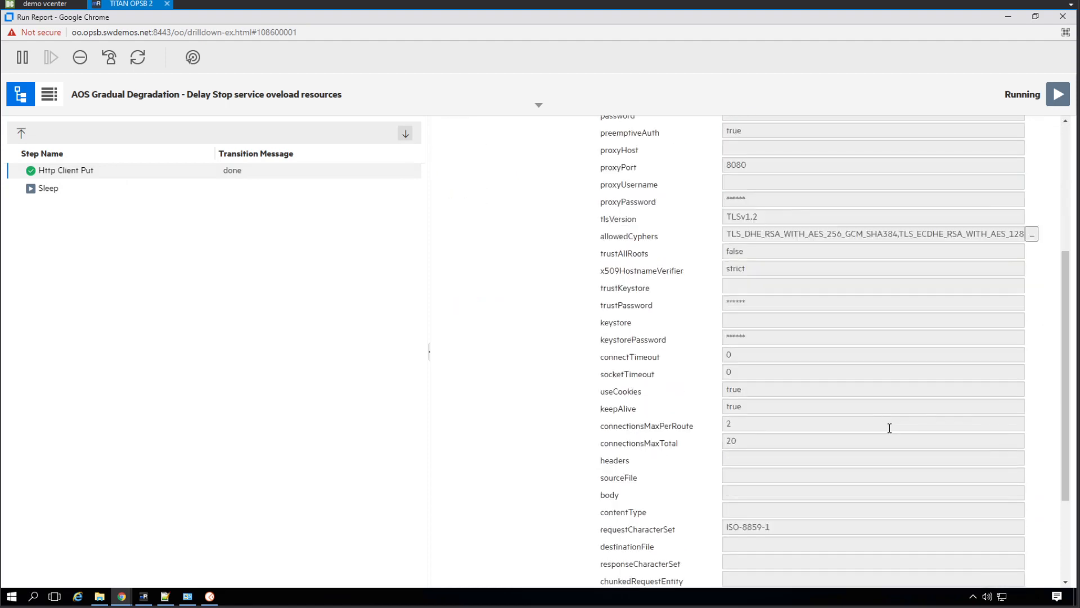
Inspect the Sleep step's details and its place in the run's flow graph
{"action": "left_click", "coordinate": [79, 193]}
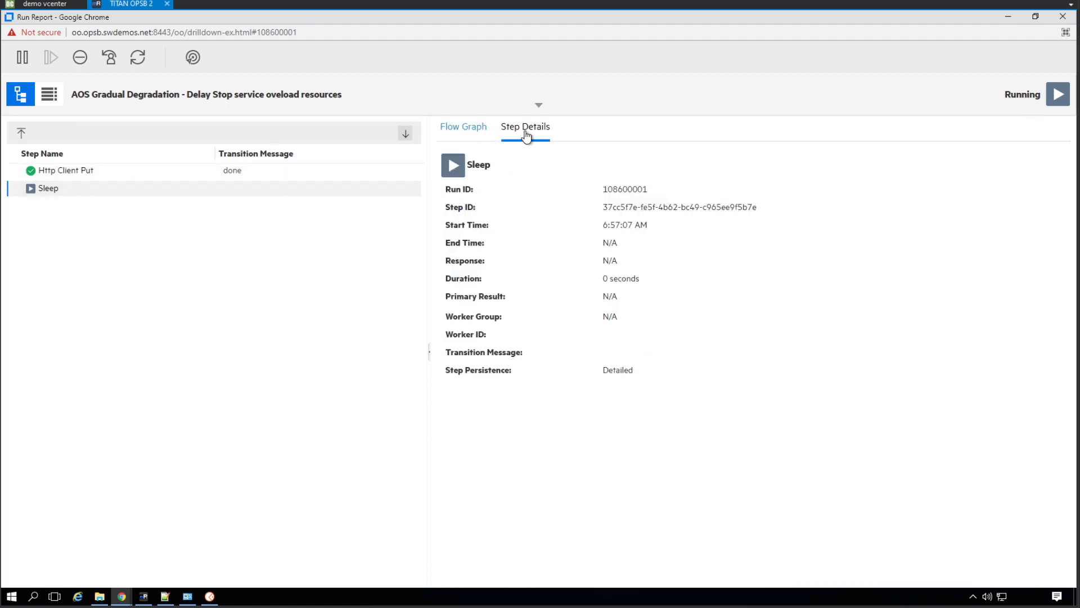
{"action": "left_click", "coordinate": [456, 129]}
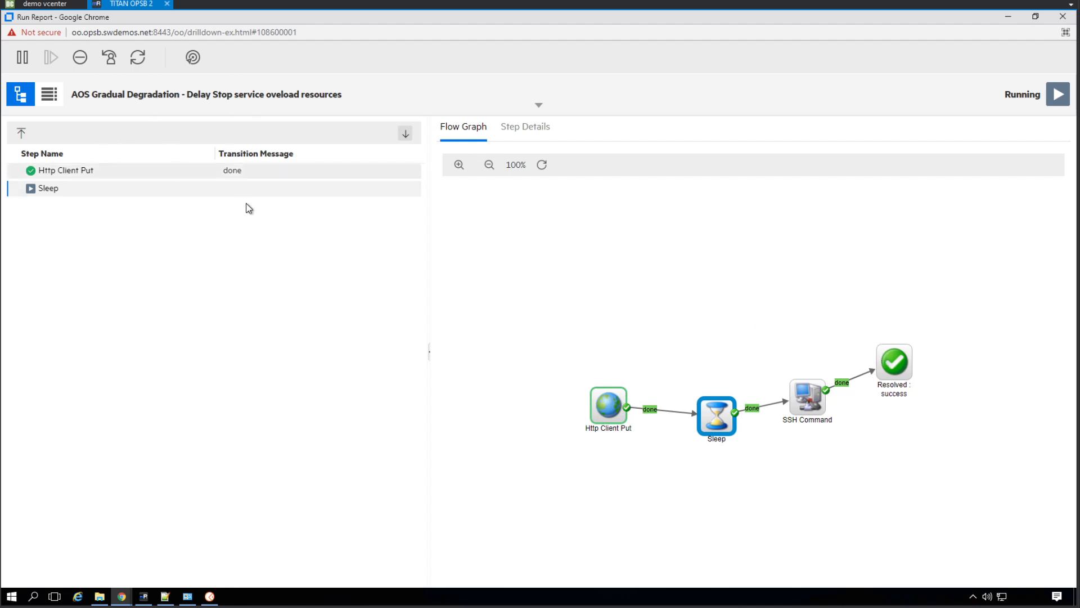
{"action": "left_click", "coordinate": [518, 127]}
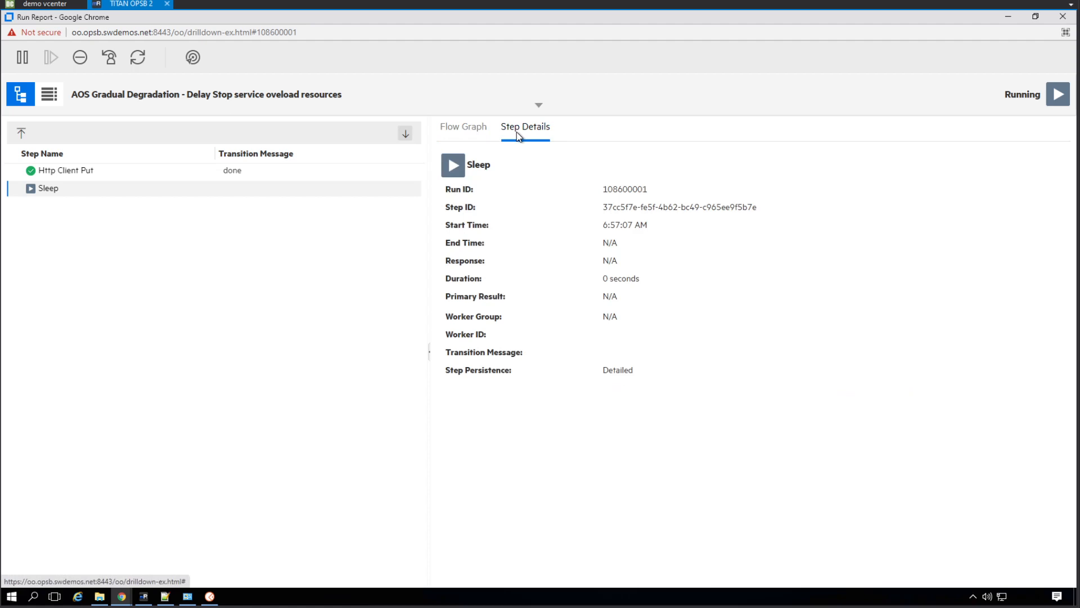
{"action": "left_click", "coordinate": [455, 129]}
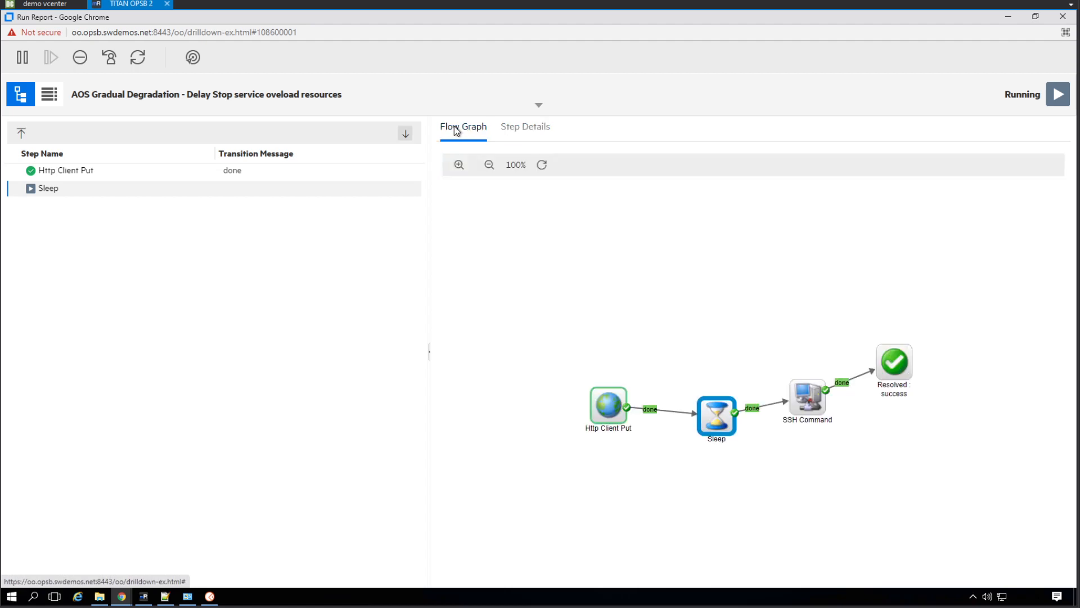
Switch to Operations Orchestration Studio in the OO remote session and open the AOS Gradual Degradation - Delay Stop service flow
{"action": "left_click", "coordinate": [143, 596]}
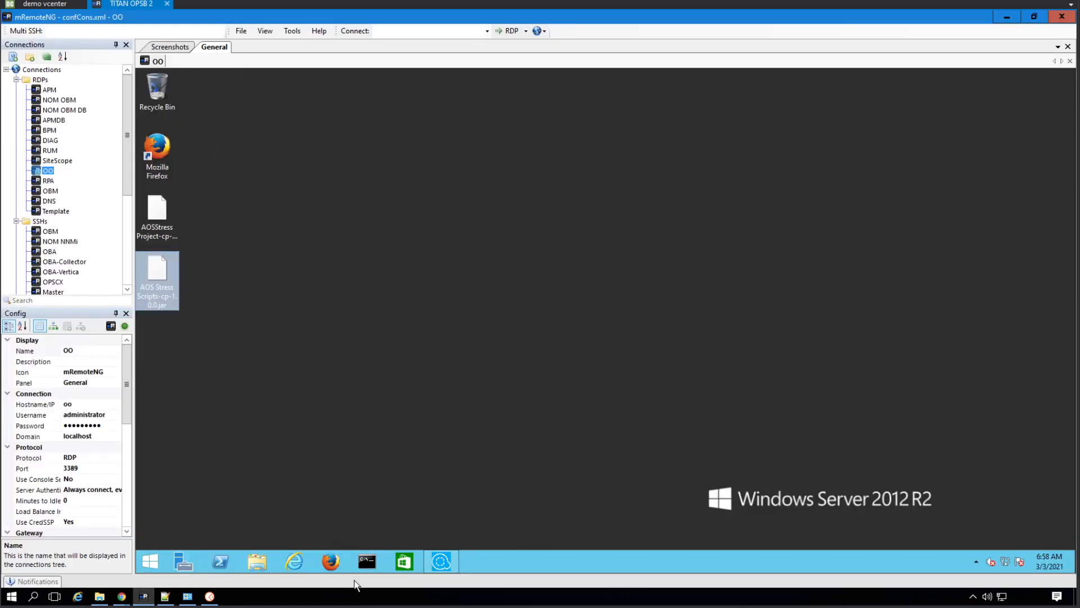
{"action": "left_click", "coordinate": [439, 569]}
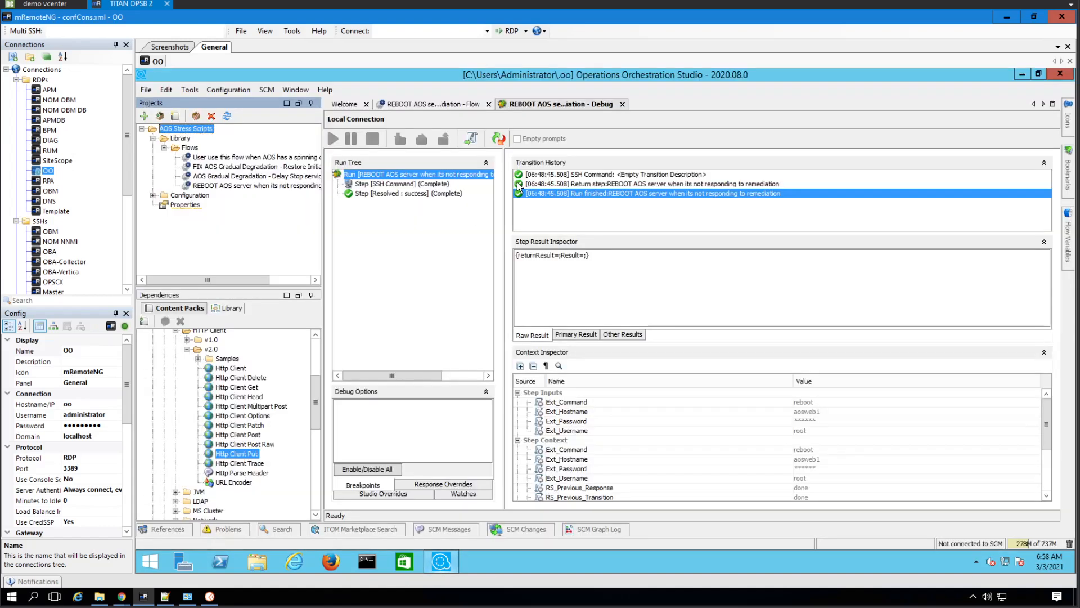
{"action": "left_click", "coordinate": [430, 102]}
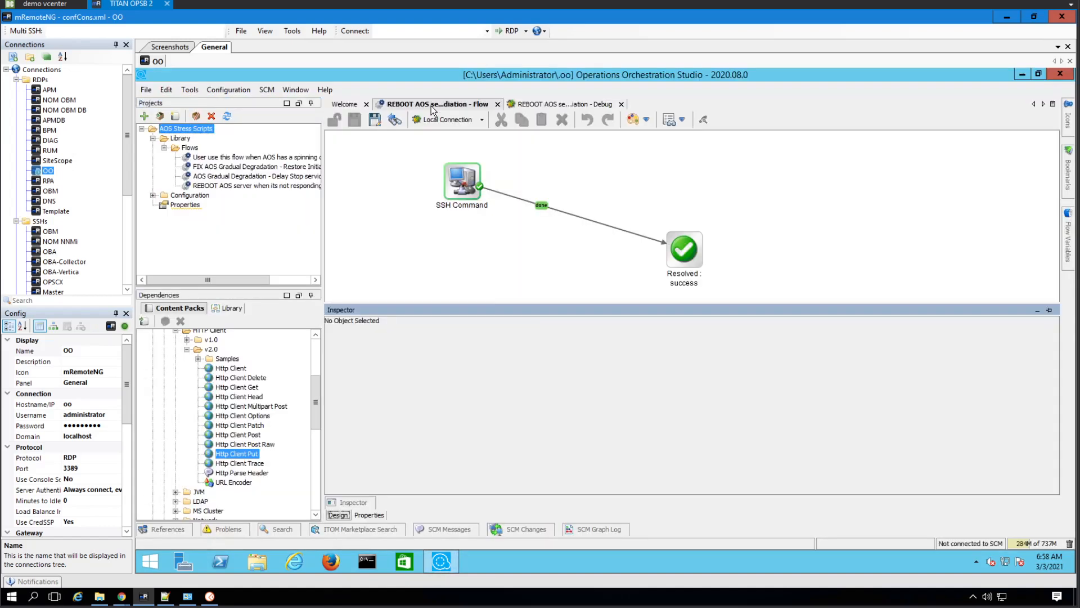
{"action": "double_click", "coordinate": [248, 159]}
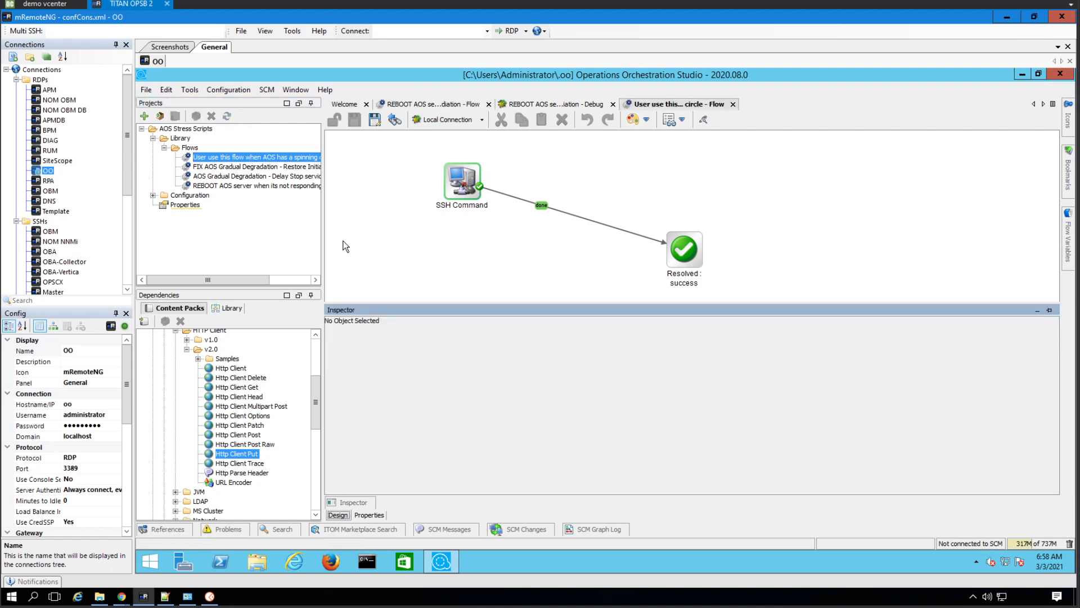
{"action": "left_click", "coordinate": [226, 177]}
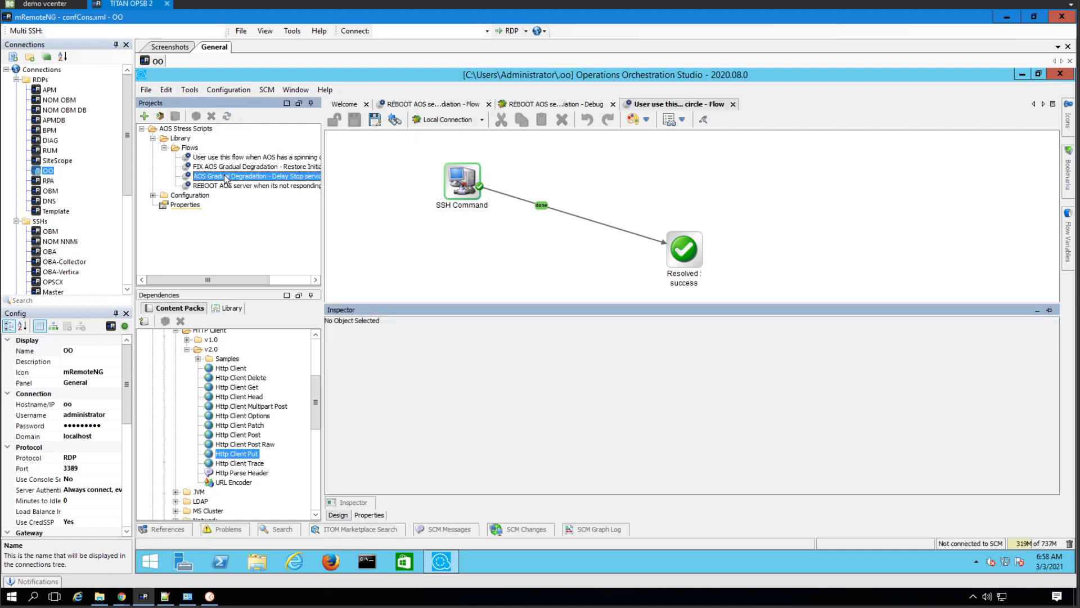
{"action": "double_click", "coordinate": [226, 176]}
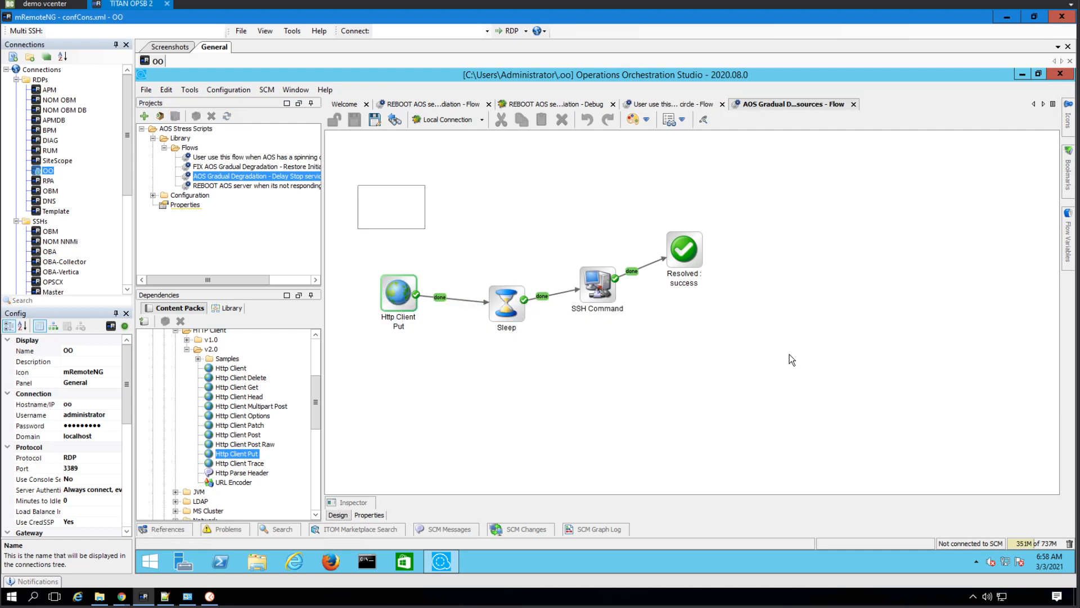
Select all four steps of the gradual degradation flow and apply Layout Edges to them
{"action": "left_click_drag", "start_coordinate": [789, 355], "coordinate": [790, 356]}
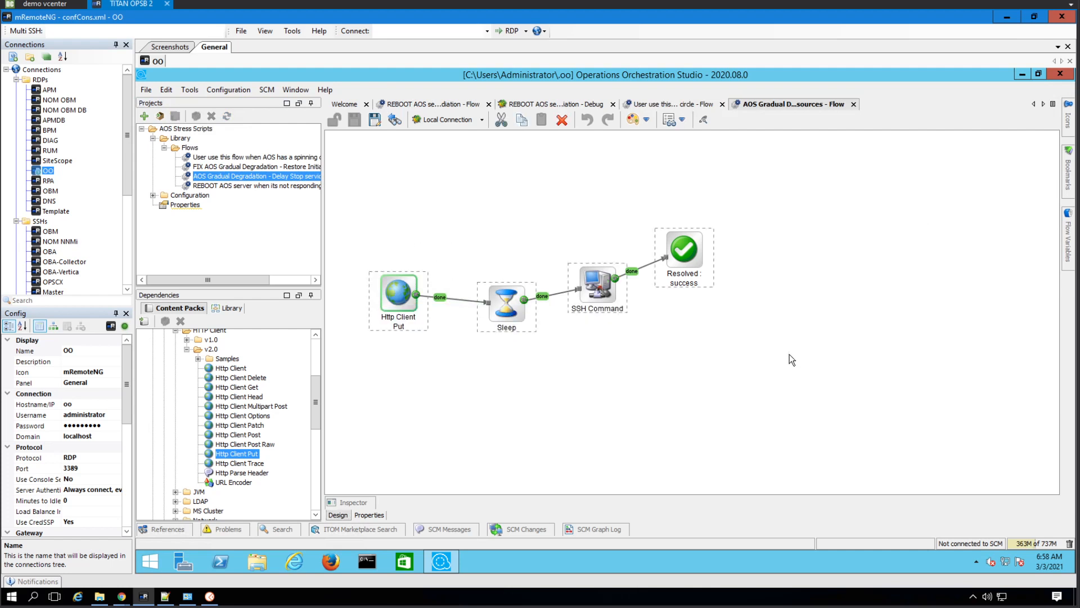
{"action": "right_click", "coordinate": [684, 251]}
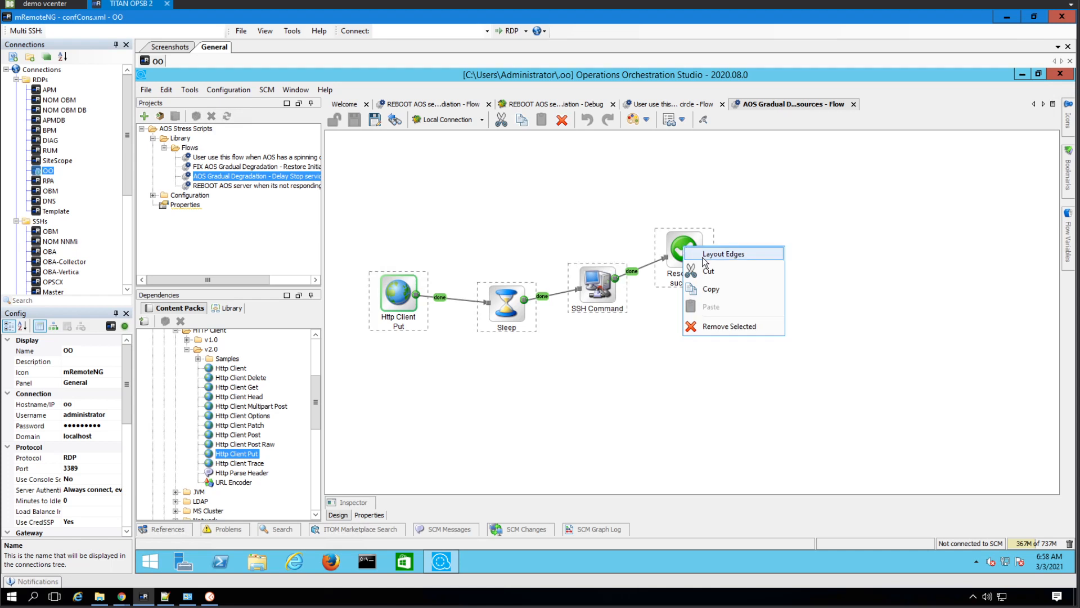
{"action": "left_click", "coordinate": [704, 259]}
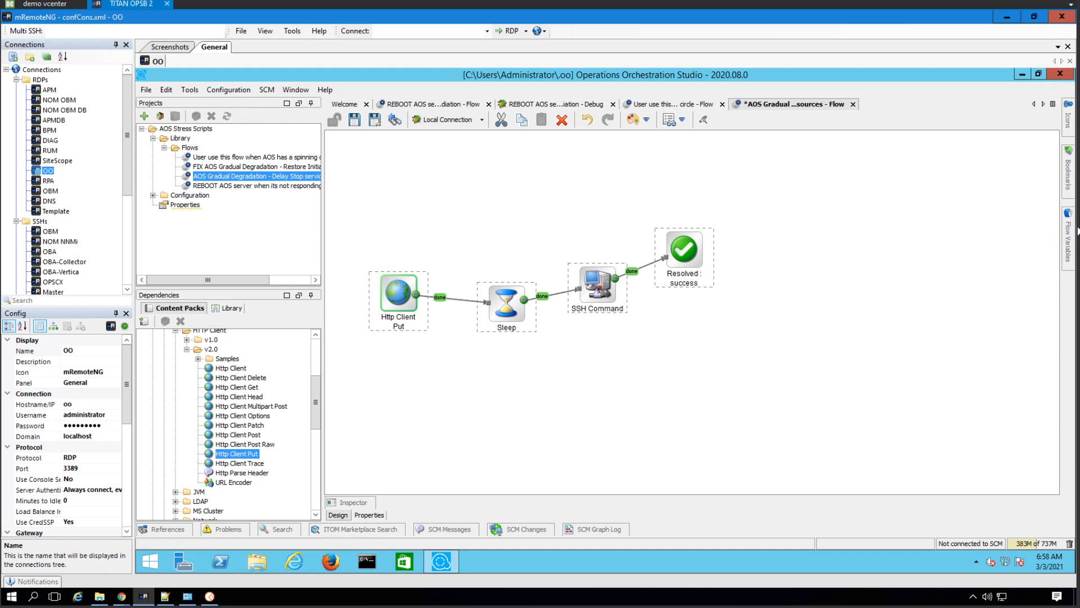
{"action": "left_click", "coordinate": [1069, 245]}
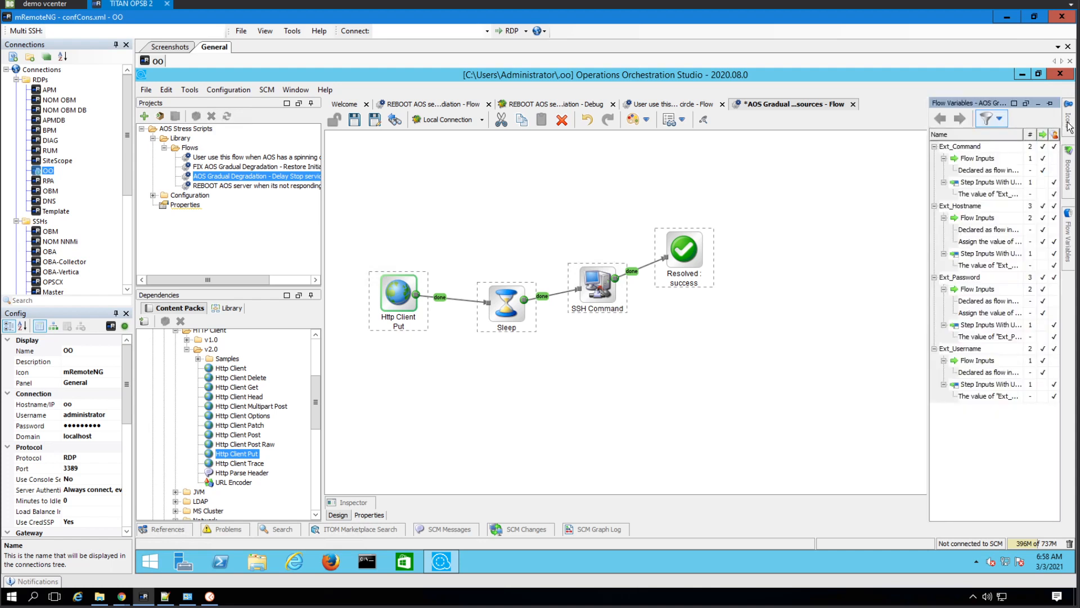
{"action": "left_click", "coordinate": [1069, 153]}
{"action": "left_click", "coordinate": [1069, 119]}
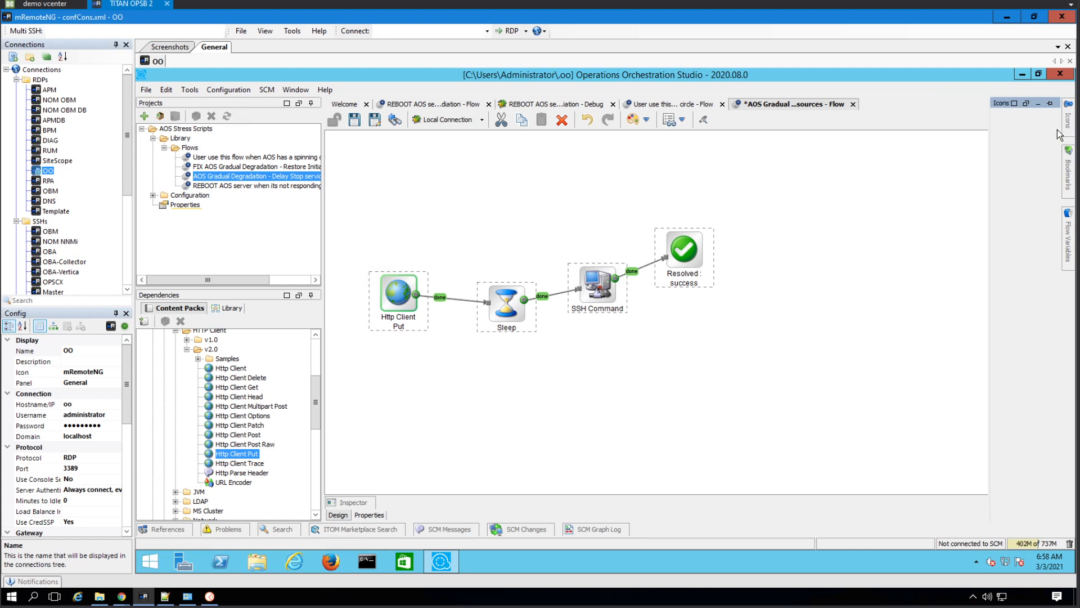
Move only the Resolved : success step lower and slightly further out, roughly level with SSH Command
{"action": "left_click", "coordinate": [786, 192]}
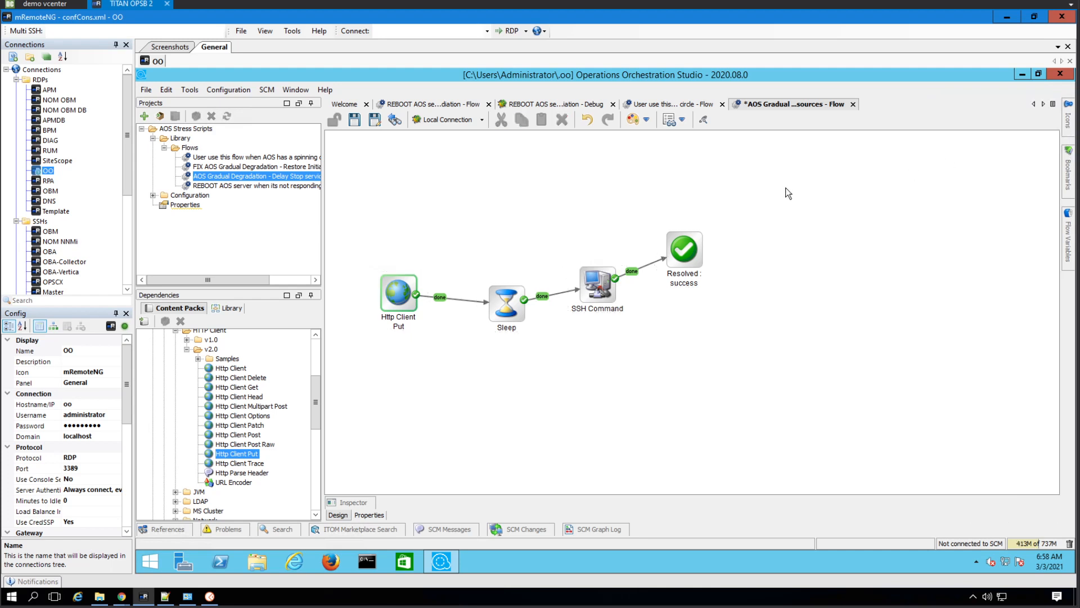
{"action": "left_click", "coordinate": [685, 268]}
{"action": "left_click_drag", "start_coordinate": [685, 269], "coordinate": [714, 301]}
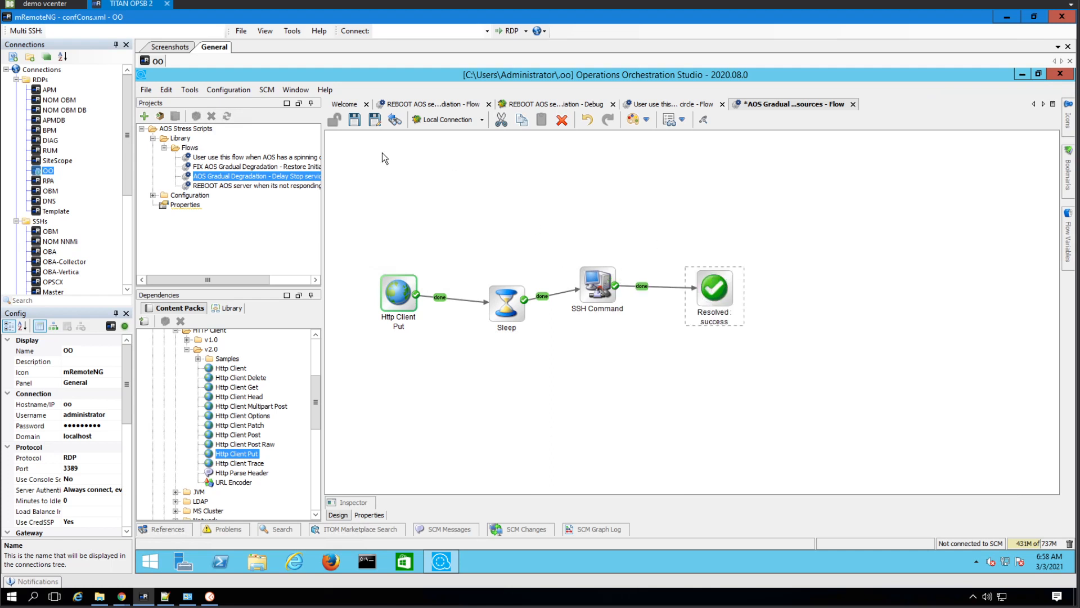
Align all four steps of the gradual degradation flow in one horizontal row and save the flow
{"action": "left_click_drag", "start_coordinate": [736, 395], "coordinate": [742, 397]}
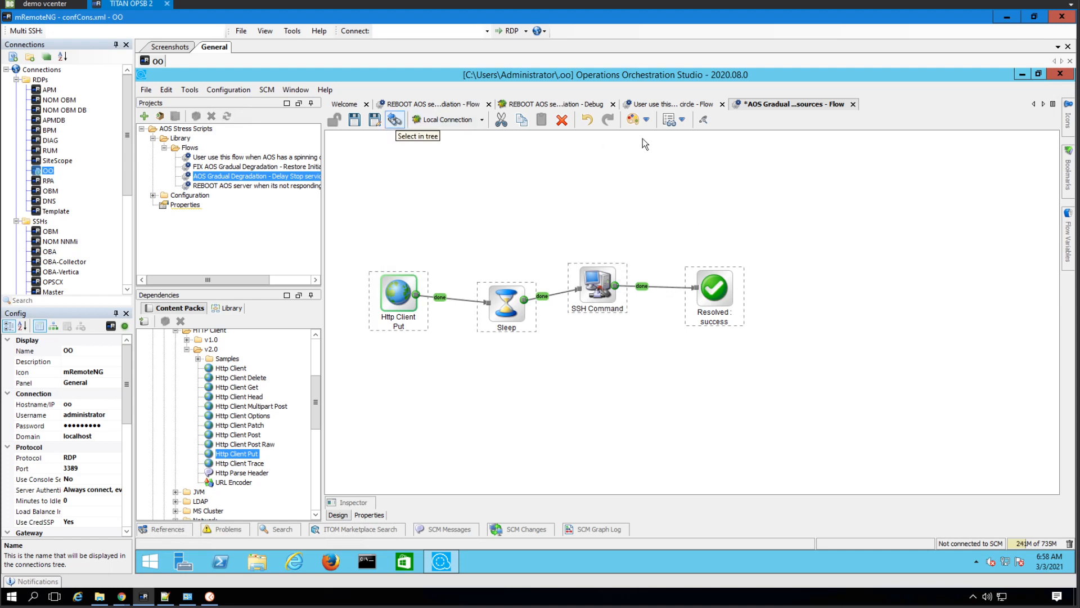
{"action": "left_click", "coordinate": [681, 120]}
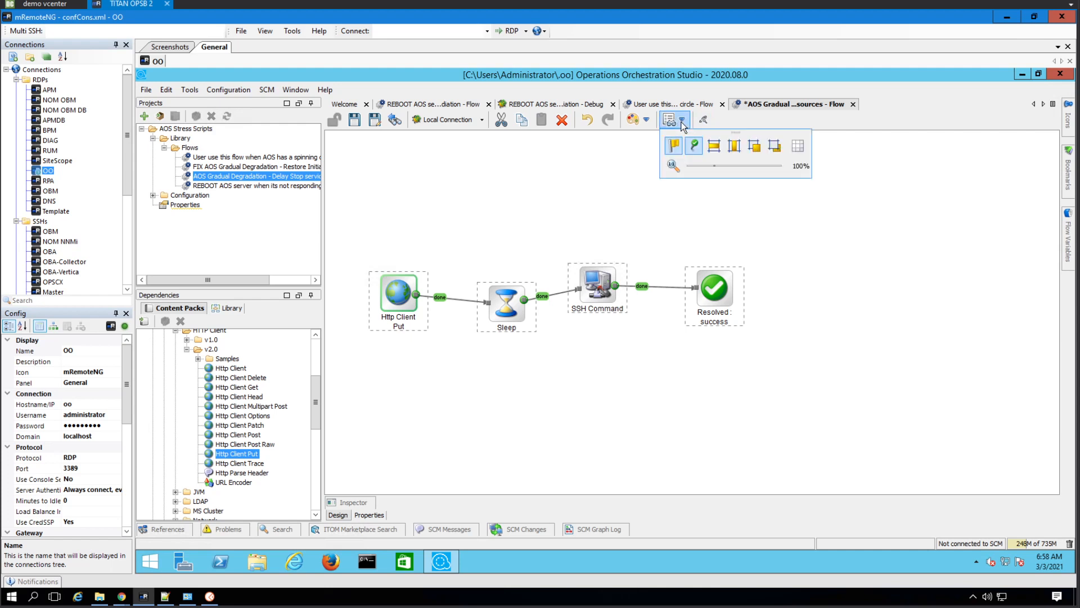
{"action": "left_click", "coordinate": [717, 149]}
{"action": "left_click", "coordinate": [856, 259]}
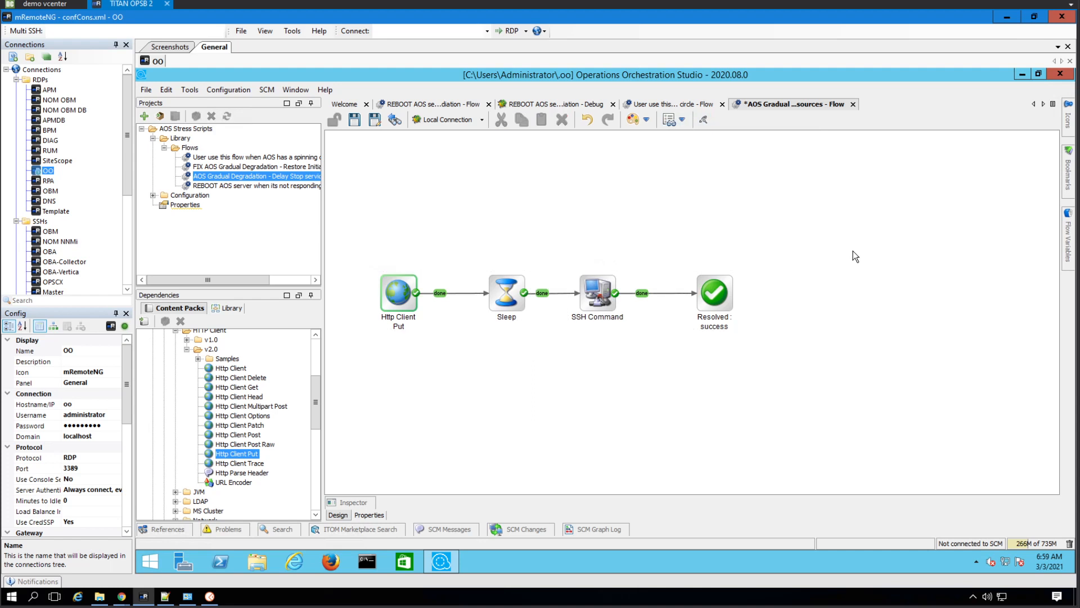
{"action": "left_click", "coordinate": [352, 121]}
Open the FIX AOS Gradual Degradation flow and arrange all four of its steps in one vertical column
{"action": "left_click", "coordinate": [252, 167]}
{"action": "double_click", "coordinate": [252, 167]}
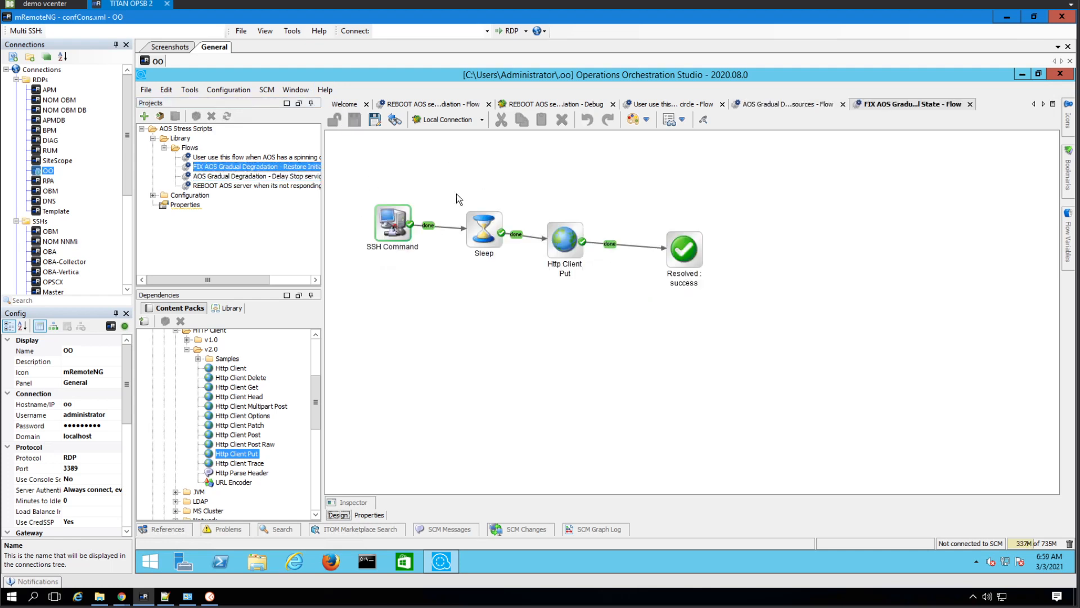
{"action": "left_click_drag", "start_coordinate": [359, 179], "coordinate": [731, 303]}
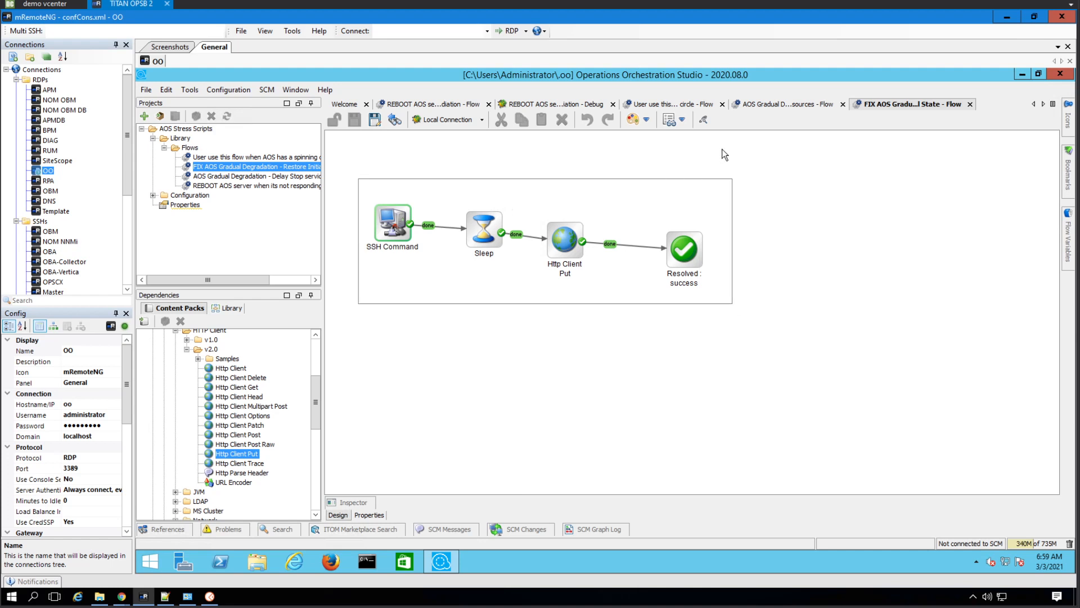
{"action": "left_click", "coordinate": [682, 121]}
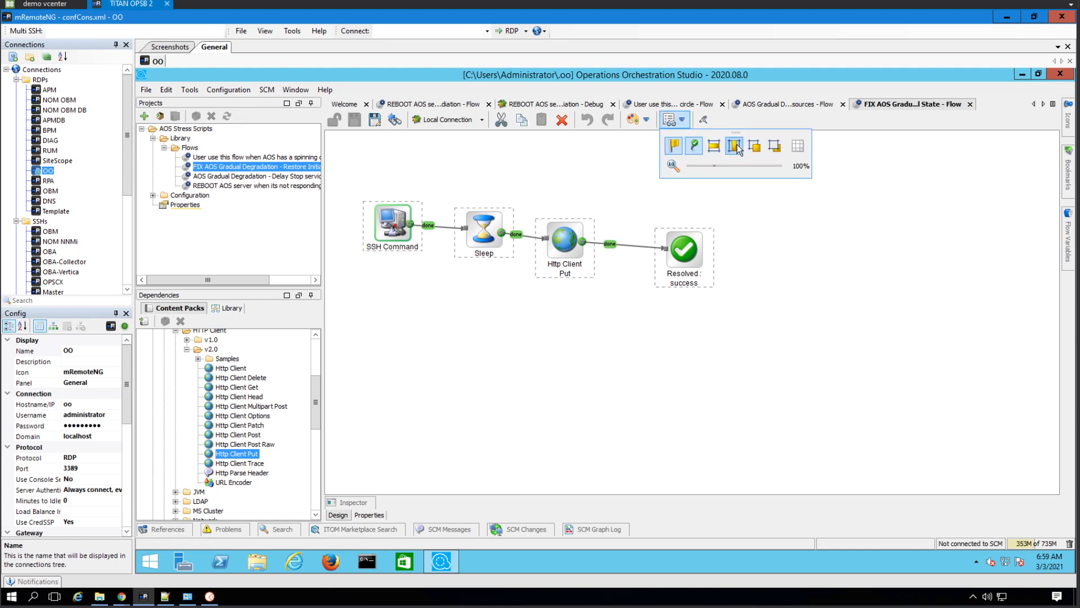
{"action": "left_click", "coordinate": [717, 142]}
Align the four steps of the FIX AOS Gradual Degradation flow in one horizontal row and save the flow
{"action": "left_click", "coordinate": [684, 119]}
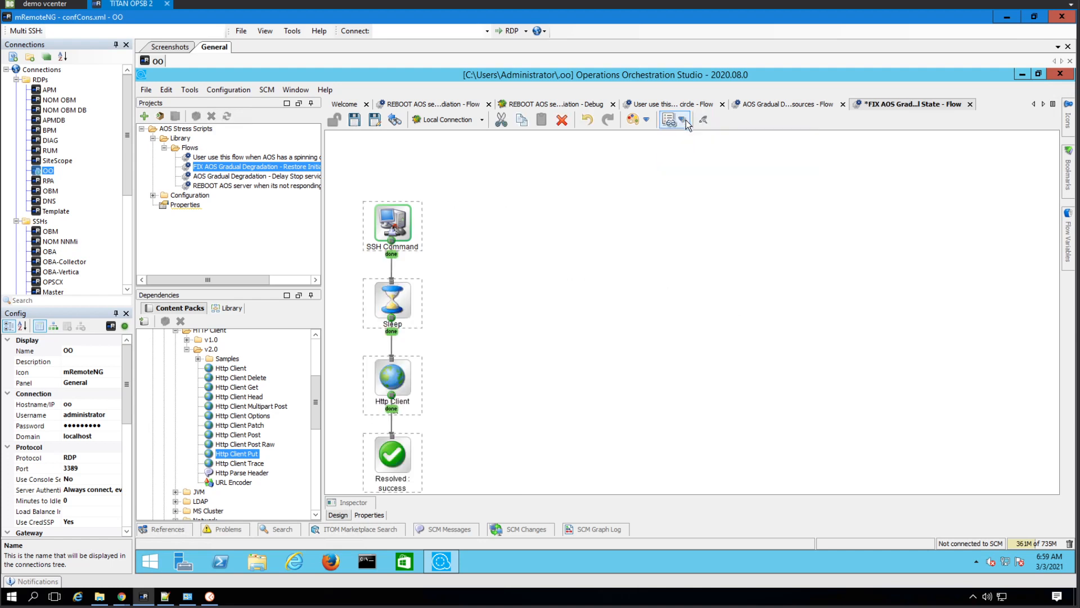
{"action": "left_click", "coordinate": [684, 124]}
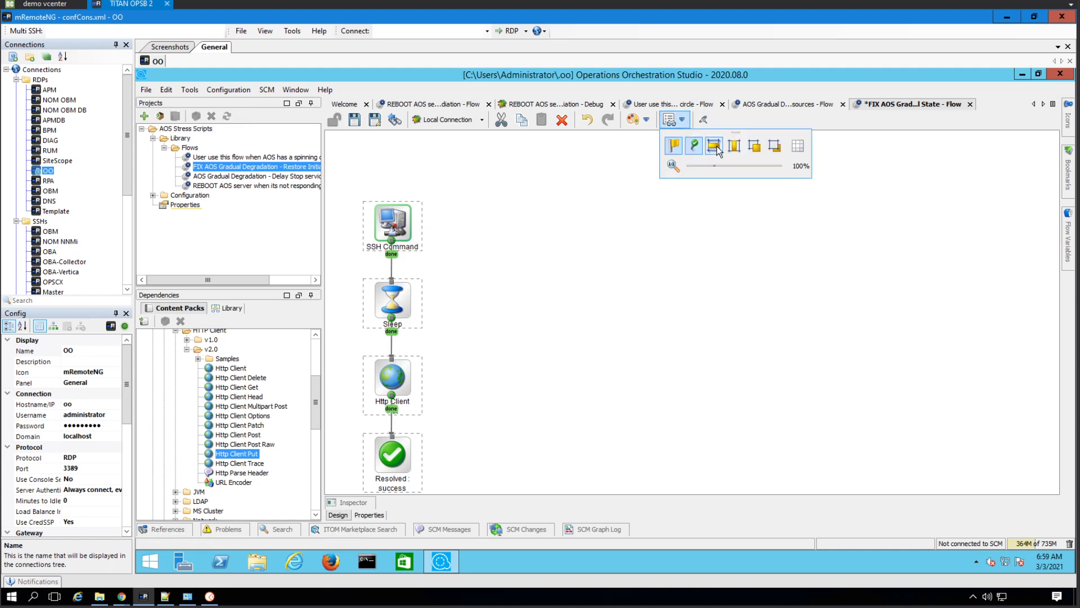
{"action": "left_click", "coordinate": [713, 146]}
{"action": "left_click", "coordinate": [353, 121]}
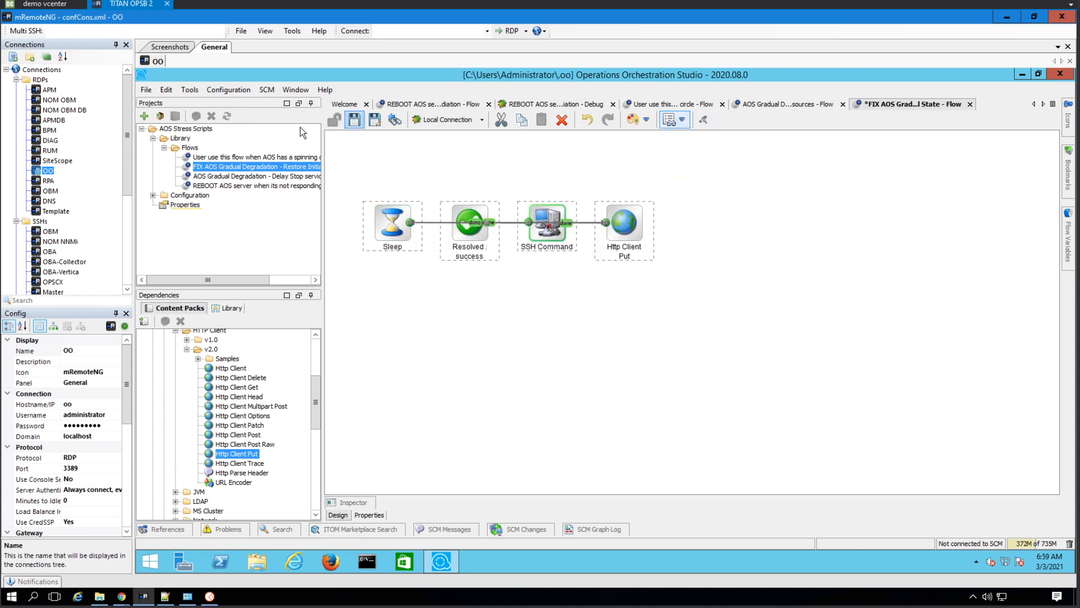
In the already open spinning circle flow, align SSH Command and Resolved : success in one horizontal row and save
{"action": "left_click", "coordinate": [675, 105]}
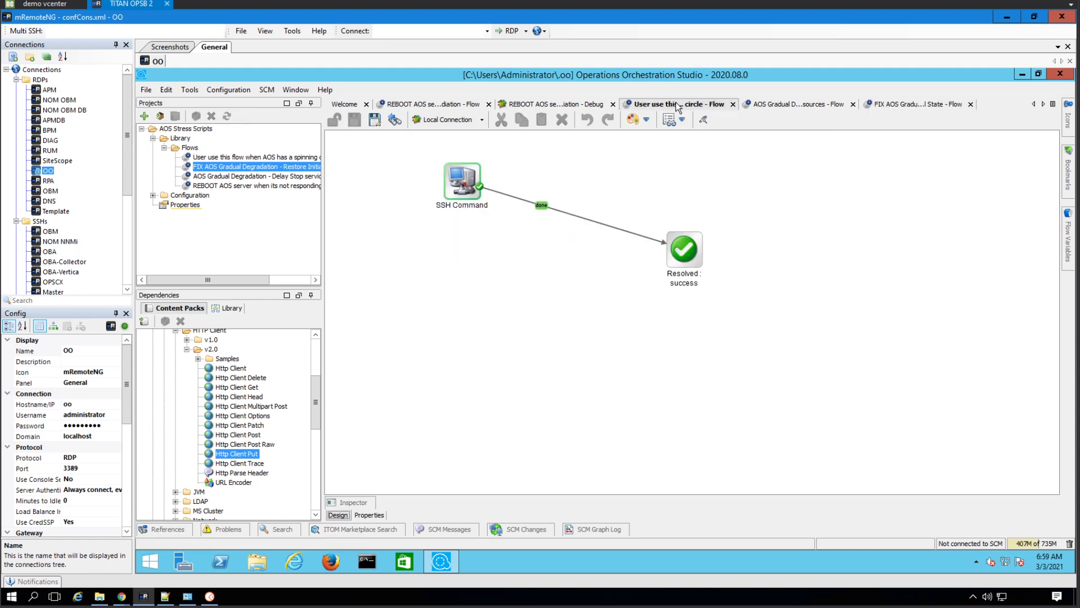
{"action": "left_click_drag", "start_coordinate": [733, 310], "coordinate": [413, 151]}
{"action": "left_click", "coordinate": [677, 120]}
{"action": "left_click", "coordinate": [713, 145]}
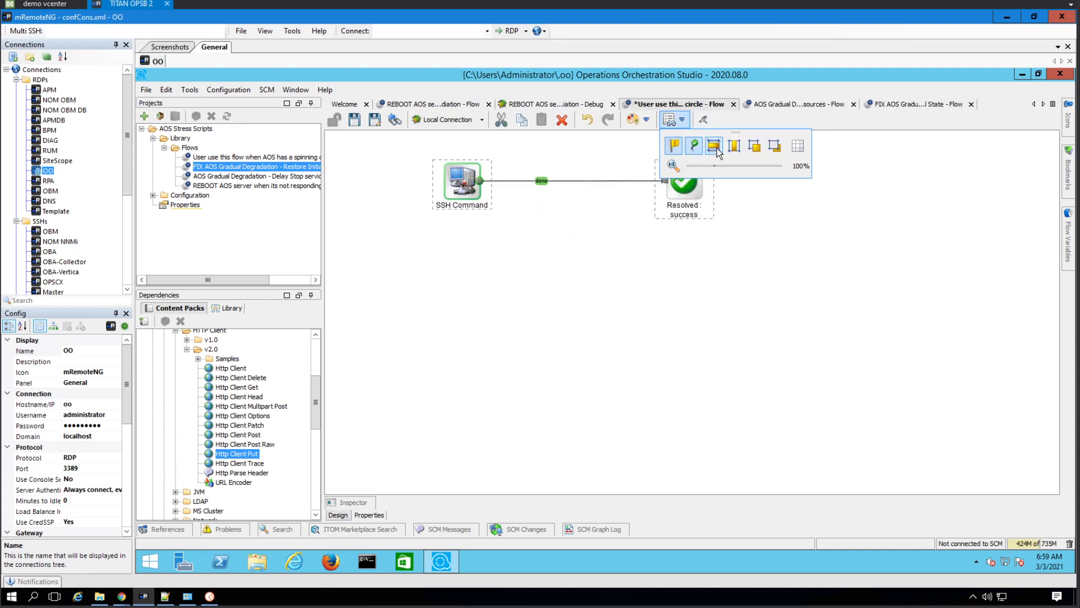
{"action": "left_click", "coordinate": [597, 175]}
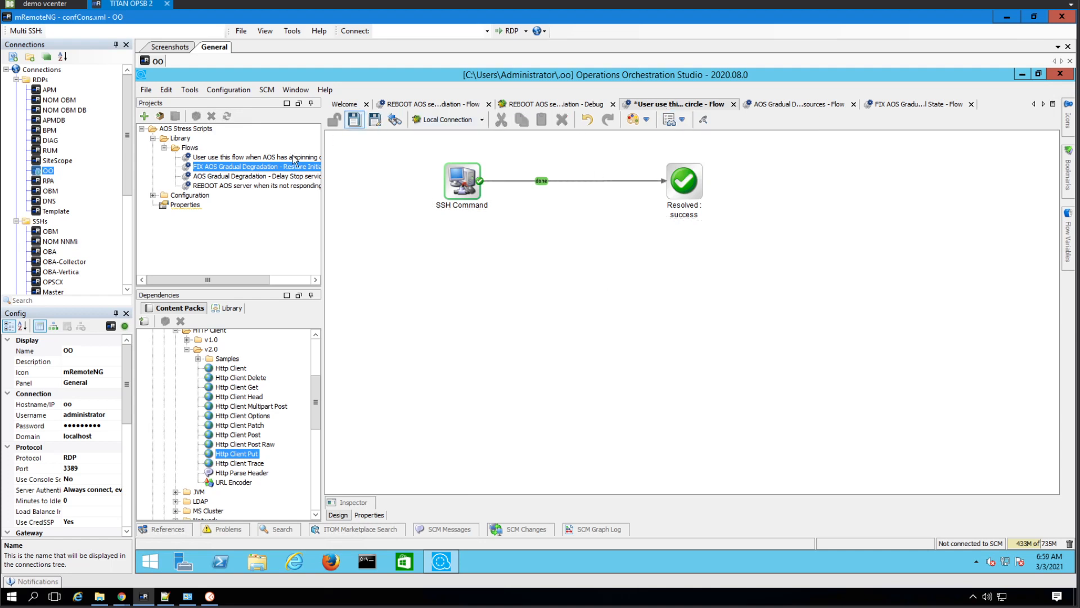
{"action": "left_click", "coordinate": [250, 186]}
{"action": "key", "text": "ctrl+s"}
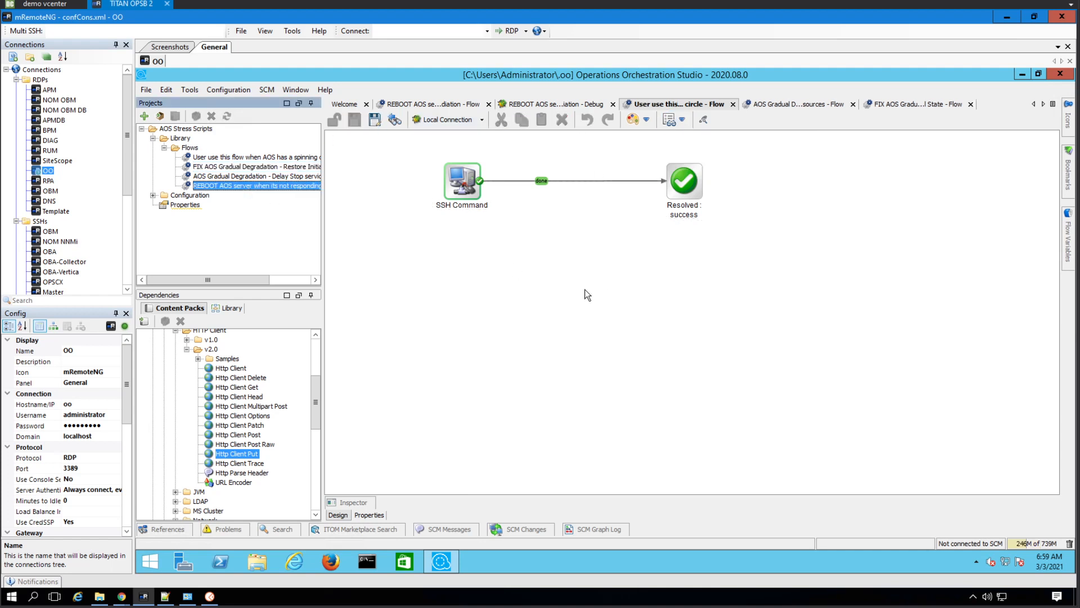
Open the REBOOT AOS server flow, align its SSH Command and Resolved : success steps in one horizontal row, and save
{"action": "double_click", "coordinate": [289, 186]}
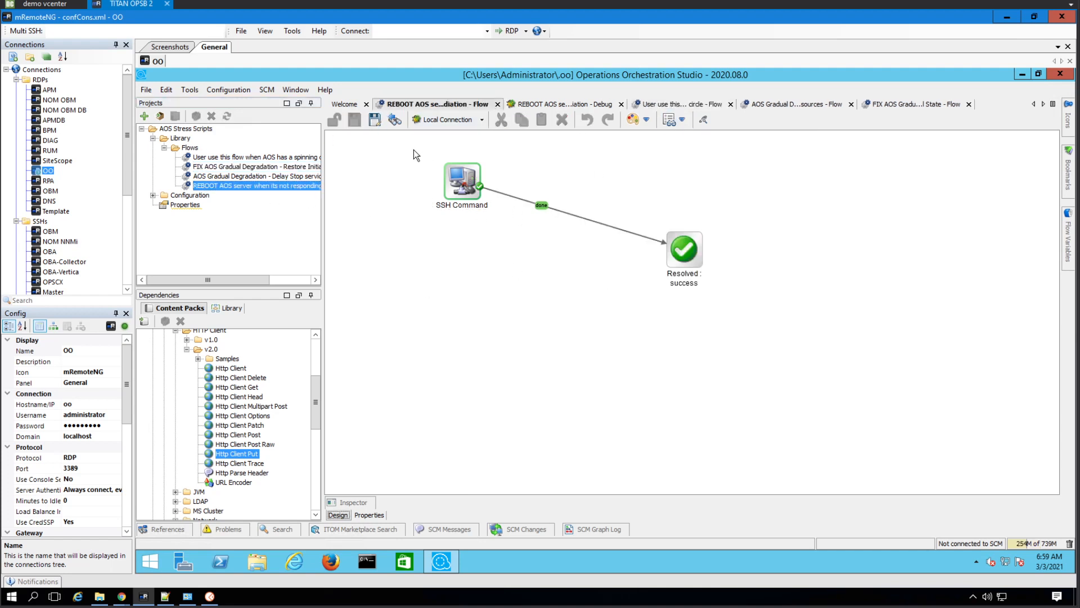
{"action": "left_click_drag", "start_coordinate": [414, 150], "coordinate": [749, 292]}
{"action": "left_click", "coordinate": [682, 120]}
{"action": "left_click", "coordinate": [714, 145]}
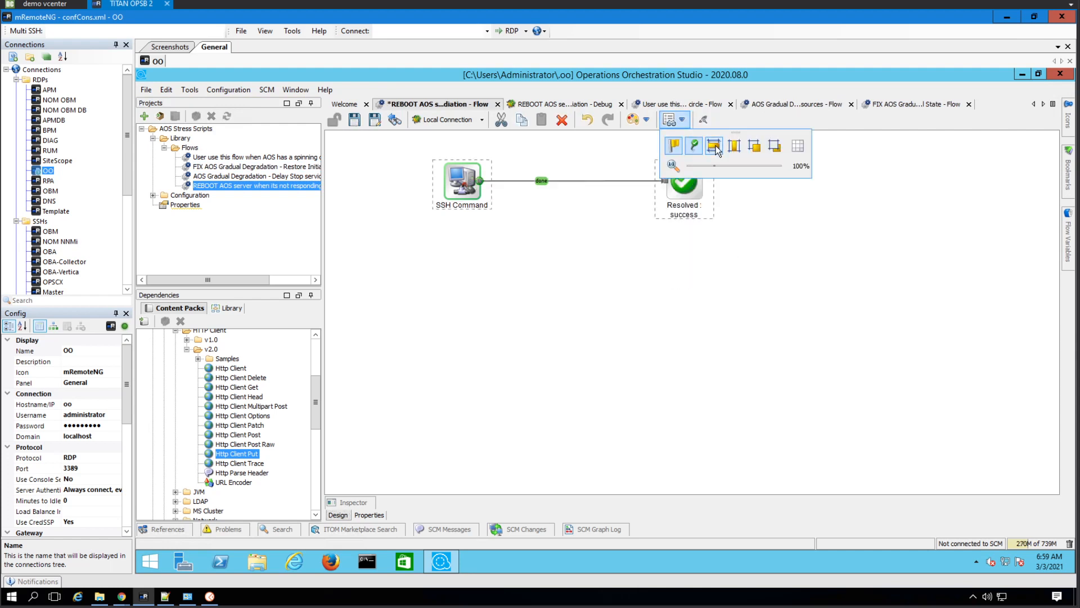
{"action": "left_click", "coordinate": [710, 264]}
{"action": "left_click", "coordinate": [355, 119]}
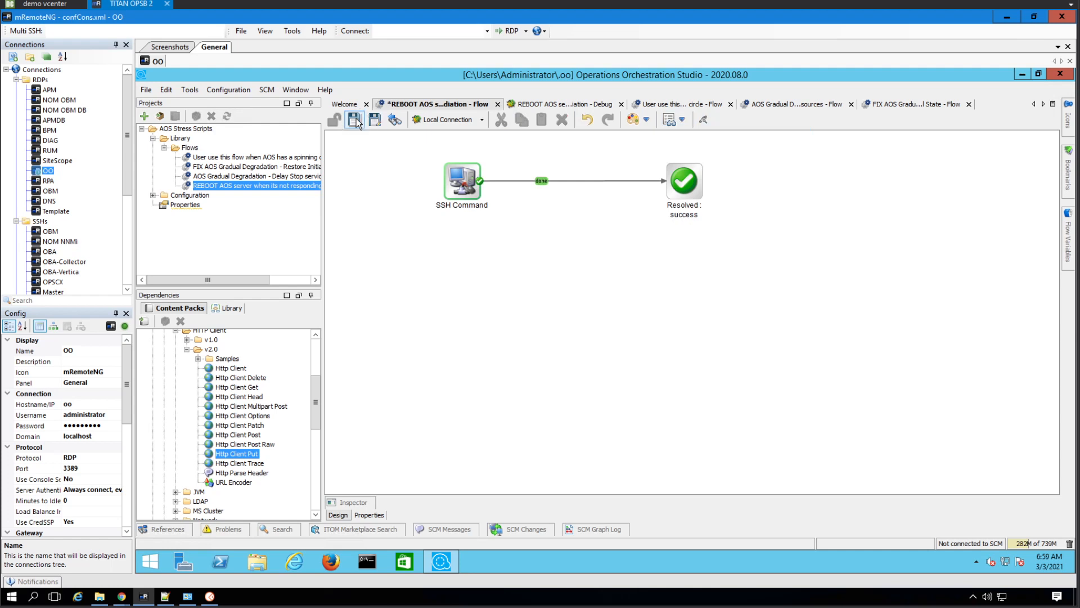
Switch to the Run Report window in Chrome and view the step details of SSH Command
{"action": "mouse_move", "coordinate": [121, 596]}
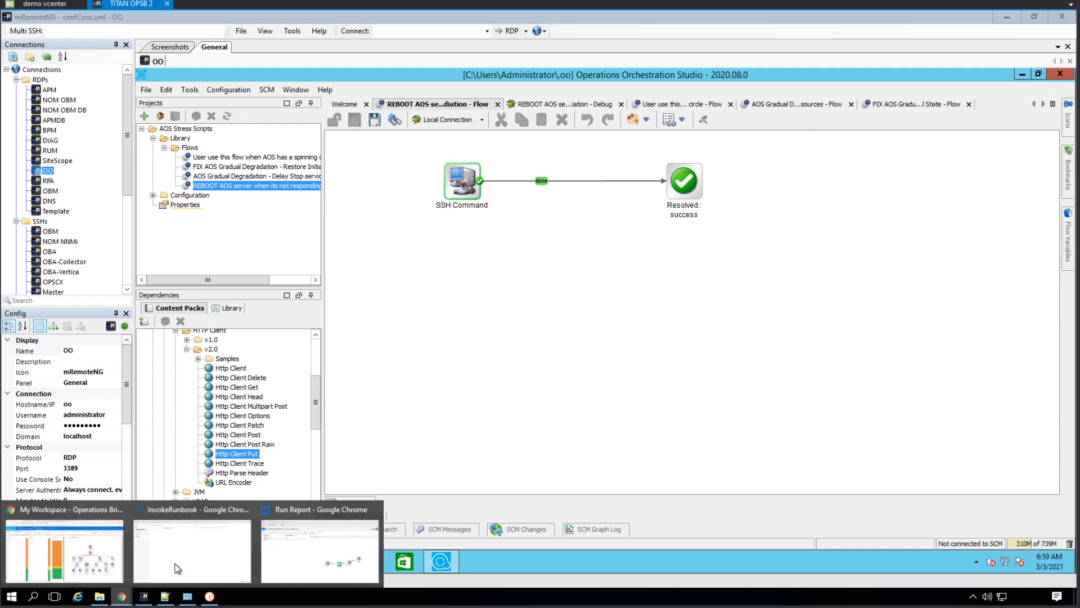
{"action": "left_click", "coordinate": [325, 539]}
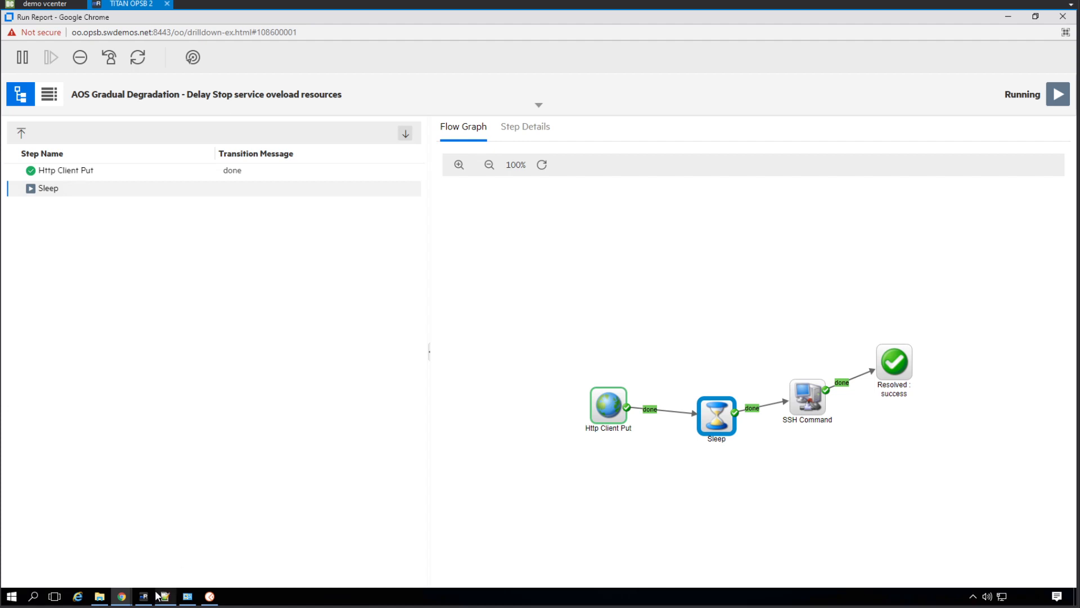
{"action": "mouse_move", "coordinate": [143, 601]}
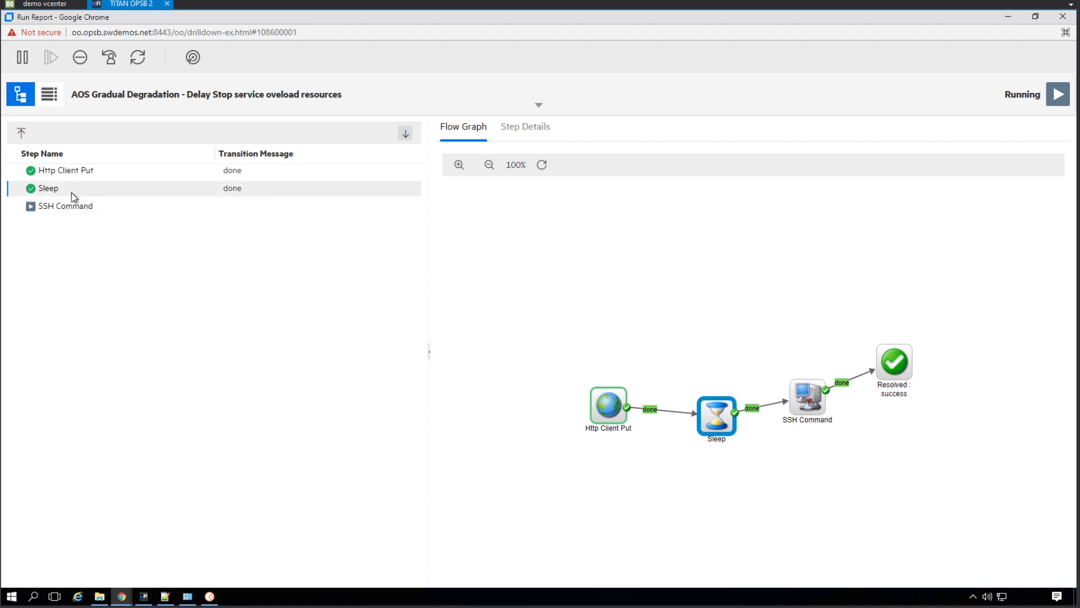
{"action": "left_click", "coordinate": [83, 207]}
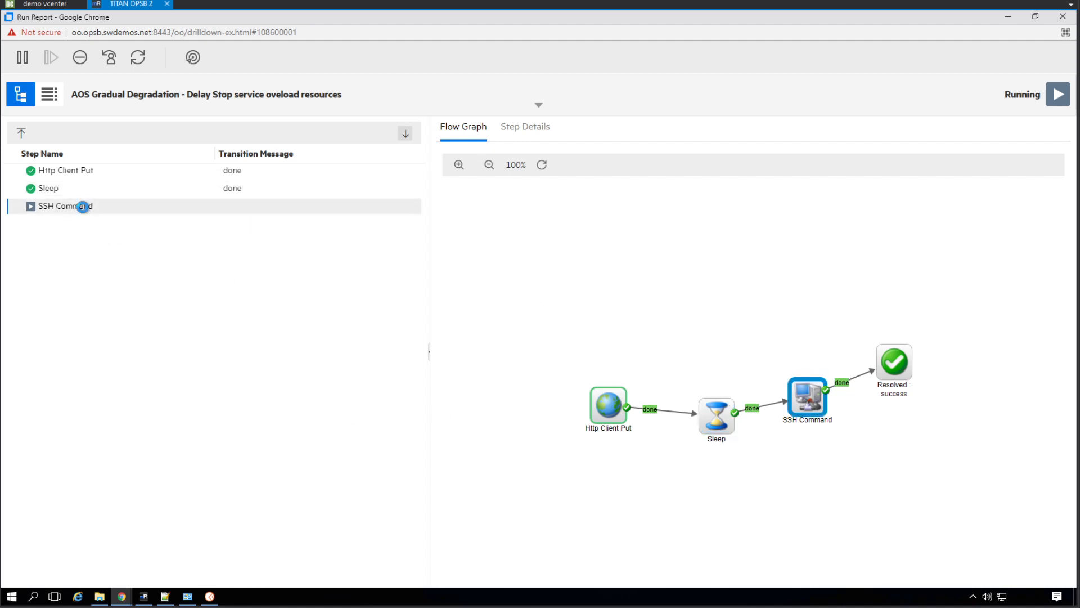
{"action": "left_click", "coordinate": [531, 135]}
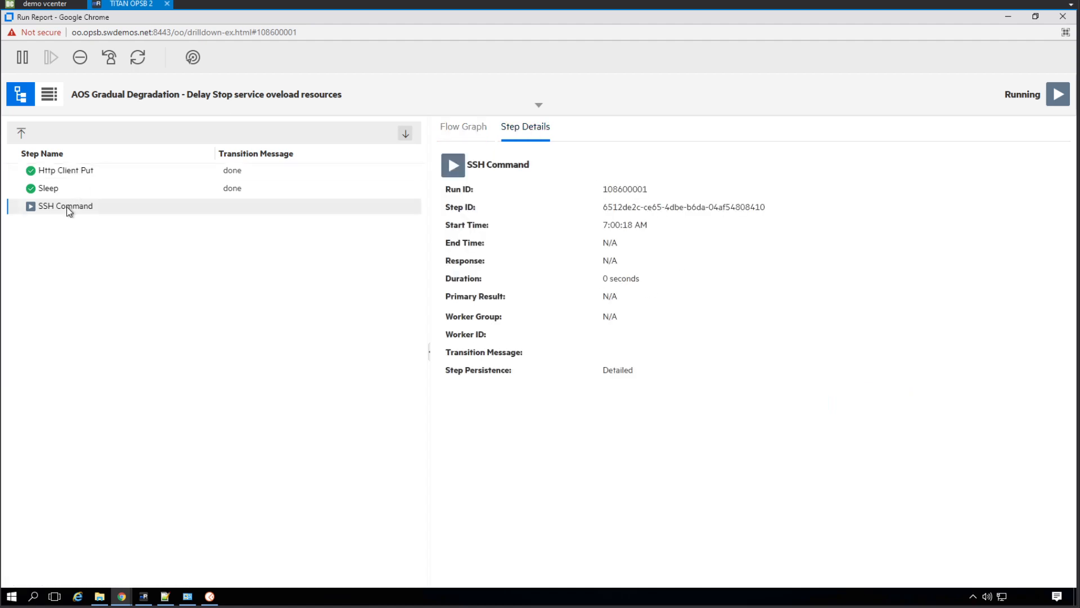
Review the flow graph and the details of Http Client Put and SSH Command, and close the run report
{"action": "left_click", "coordinate": [468, 128]}
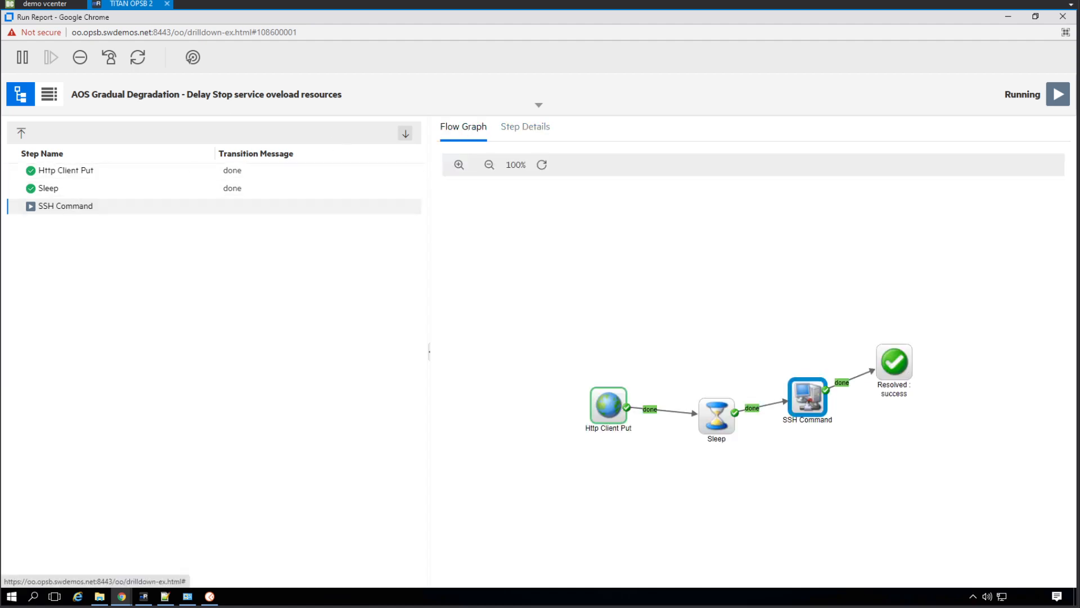
{"action": "left_click", "coordinate": [84, 172]}
{"action": "left_click", "coordinate": [533, 135]}
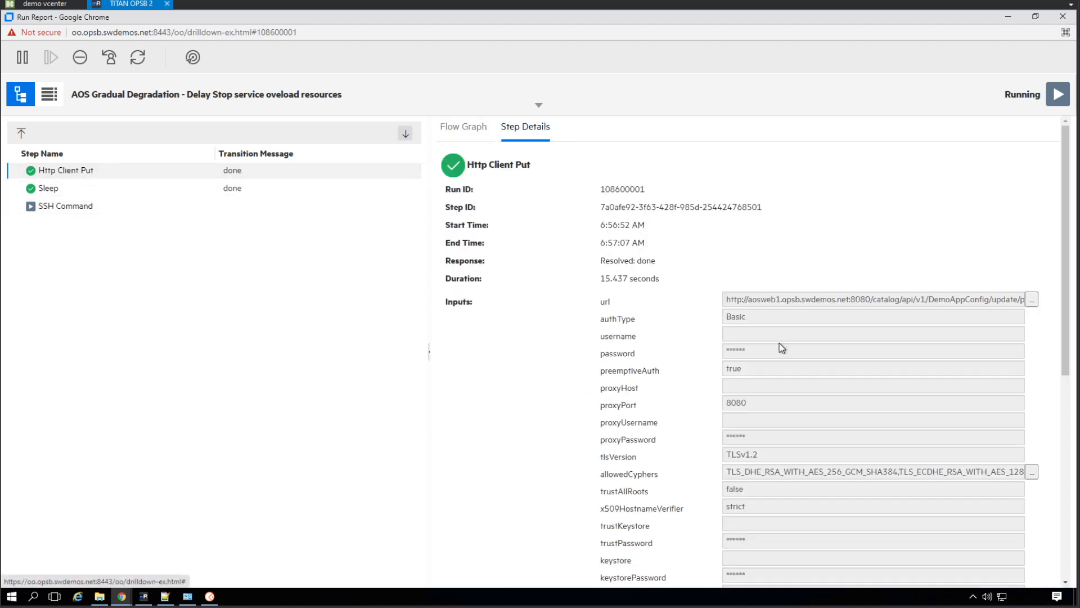
{"action": "left_click", "coordinate": [80, 206]}
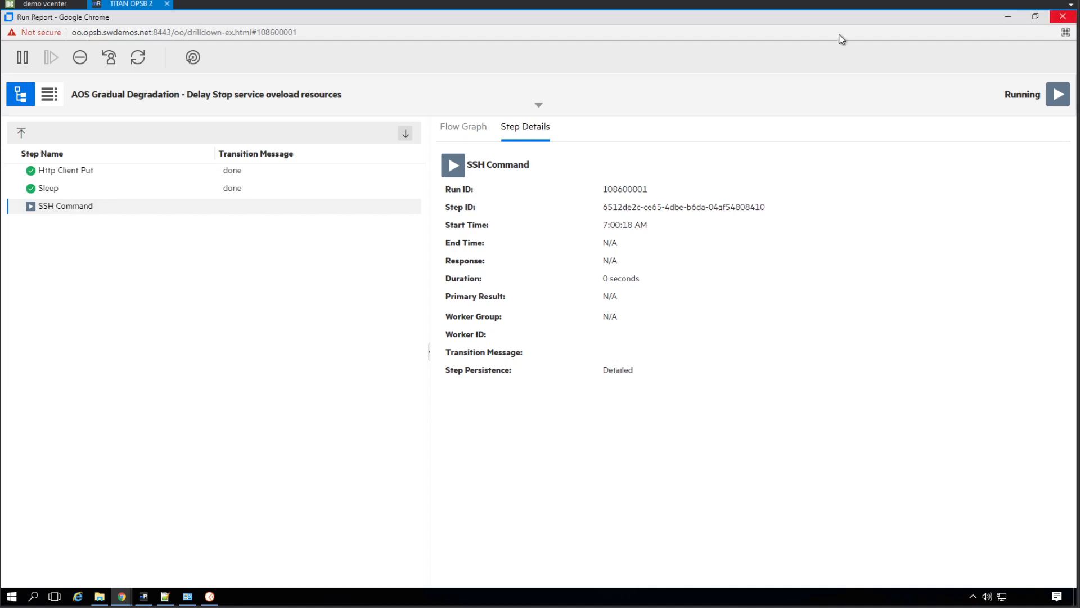
{"action": "left_click", "coordinate": [1062, 19]}
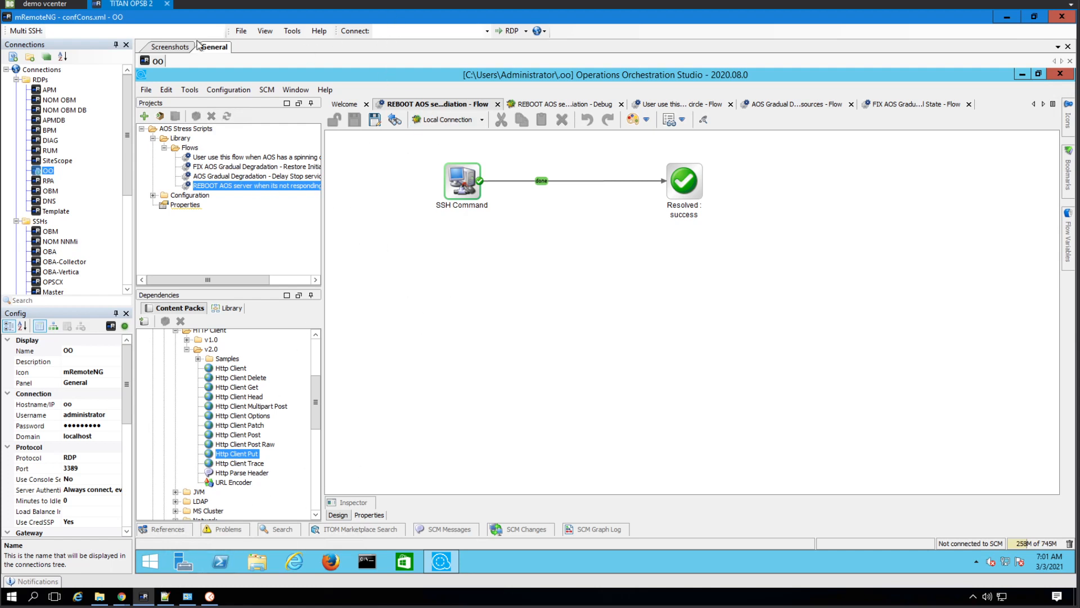
In mRemoteNG, open the AOS web2 SSH session and run stress-ng without any arguments
{"action": "left_click_drag", "start_coordinate": [125, 190], "coordinate": [120, 275]}
{"action": "double_click", "coordinate": [79, 234]}
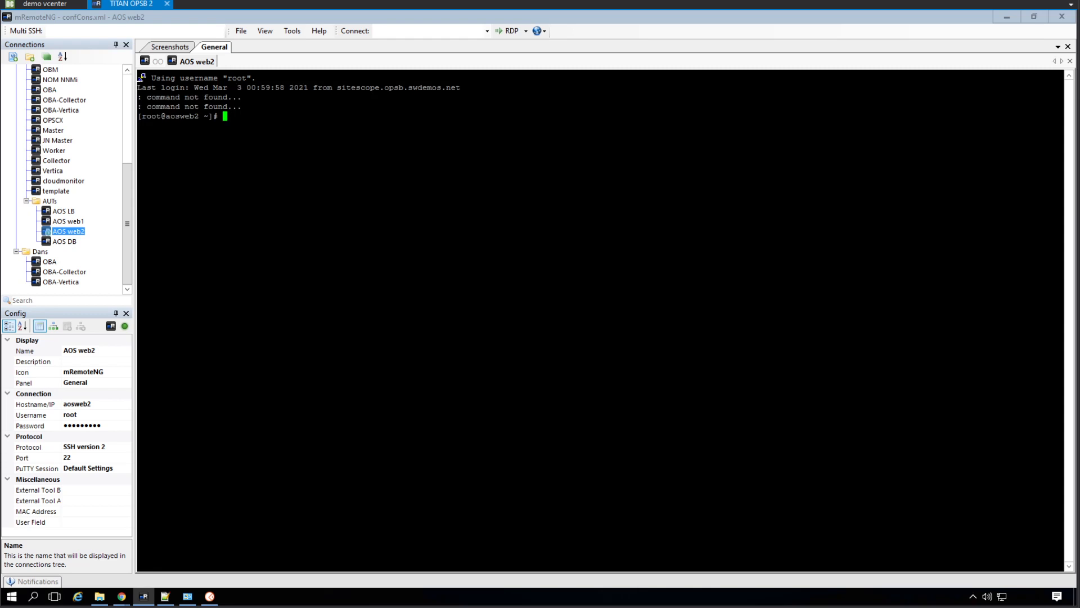
{"action": "type", "text": "stress-ng"}
{"action": "key", "text": "Return"}
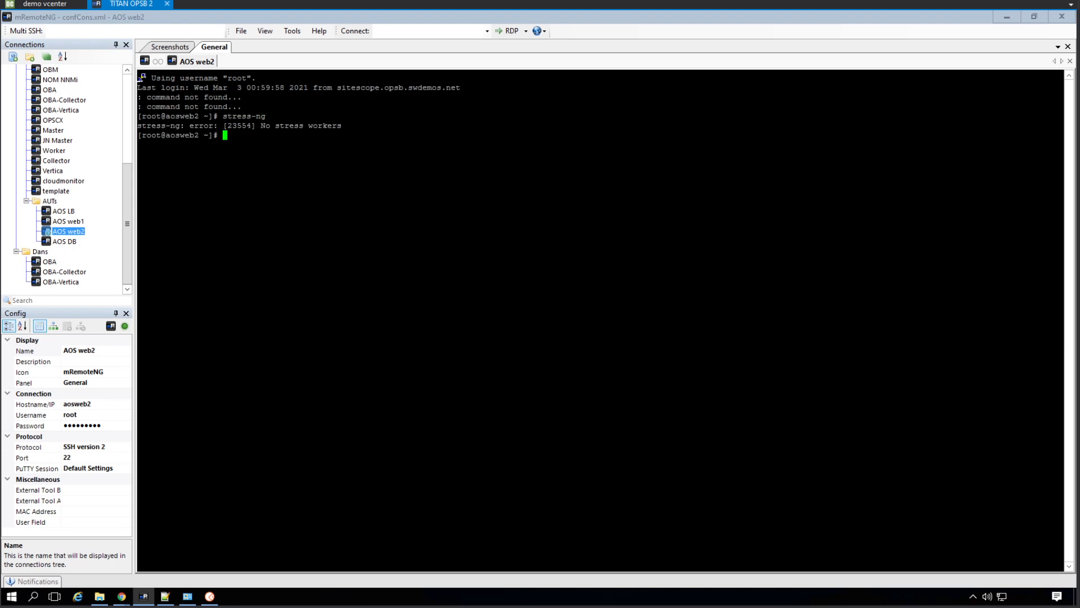
Try a two-minute disk stress with the command stress-ng -d 1 -t 2m -silent
{"action": "key", "text": "Up"}
{"action": "type", "text": "-c"}
{"action": "key", "text": "BackSpace"}
{"action": "type", "text": "d 1 -t 2m -silent"}
{"action": "key", "text": "Return"}
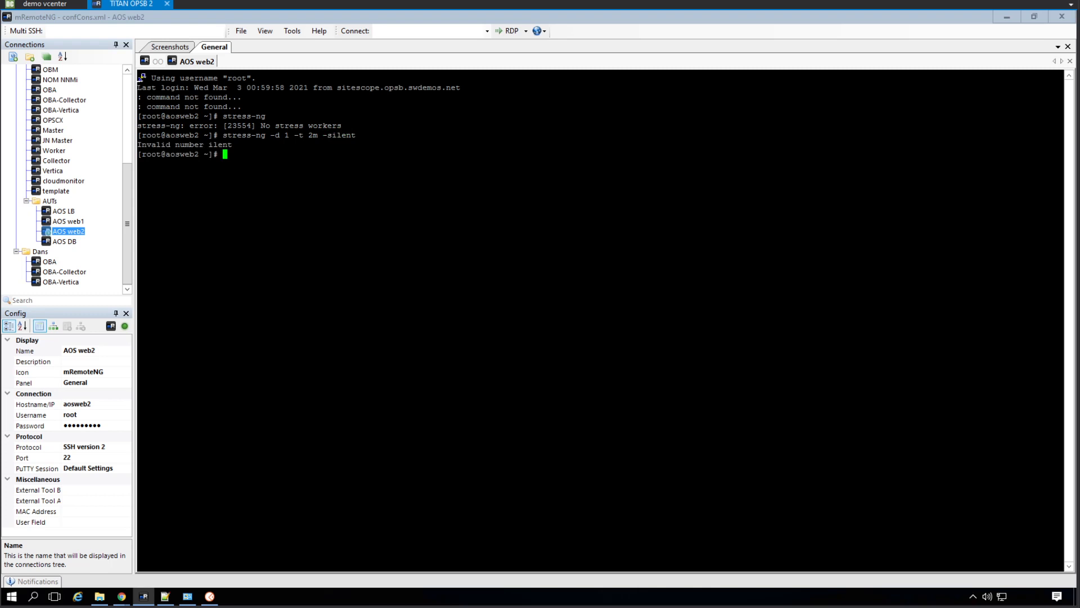
Display the tool's option list with the command stress-ng --help
{"action": "key", "text": "Up"}
{"action": "key", "text": "BackSpace"}
{"action": "key", "text": "BackSpace"}
{"action": "key", "text": "BackSpace"}
{"action": "key", "text": "BackSpace"}
{"action": "key", "text": "BackSpace"}
{"action": "key", "text": "BackSpace"}
{"action": "key", "text": "BackSpace"}
{"action": "key", "text": "BackSpace"}
{"action": "key", "text": "BackSpace"}
{"action": "key", "text": "BackSpace"}
{"action": "key", "text": "BackSpace"}
{"action": "key", "text": "BackSpace"}
{"action": "key", "text": "BackSpace"}
{"action": "key", "text": "BackSpace"}
{"action": "key", "text": "BackSpace"}
{"action": "key", "text": "BackSpace"}
{"action": "key", "text": "BackSpace"}
{"action": "key", "text": "BackSpace"}
{"action": "key", "text": "BackSpace"}
{"action": "type", "text": "--help"}
{"action": "key", "text": "Return"}
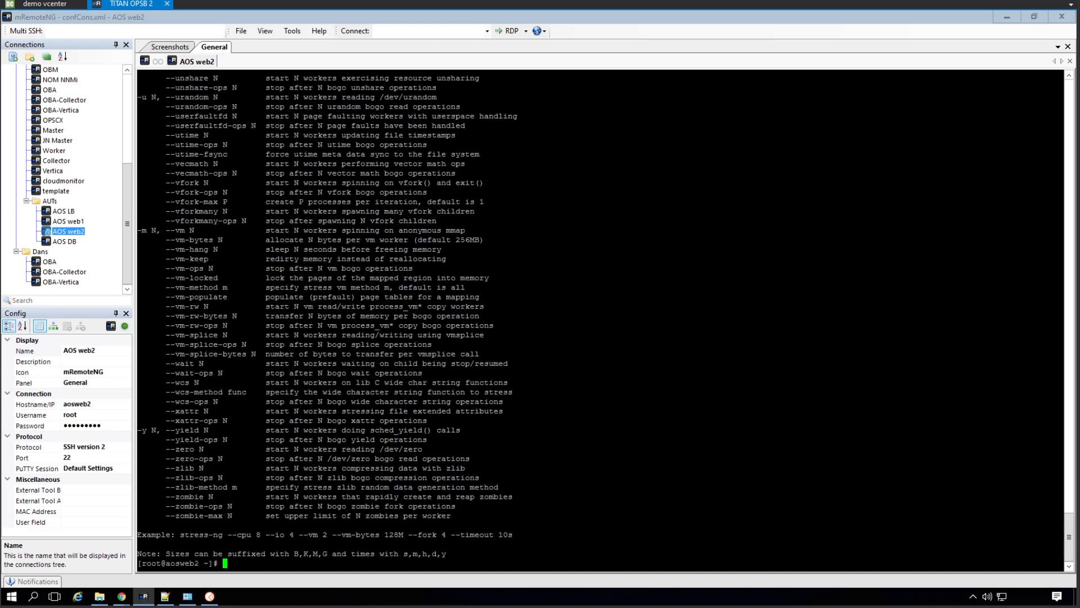
Read back through the stress-ng help to the general control options, looking for the quiet output option
{"action": "key", "text": "shift+Page_Up"}
{"action": "key", "text": "shift+Page_Up"}
{"action": "key", "text": "shift+Page_Up"}
{"action": "key", "text": "shift+Page_Up"}
{"action": "key", "text": "shift+Page_Up"}
{"action": "key", "text": "shift+Page_Up"}
{"action": "key", "text": "shift+Page_Up"}
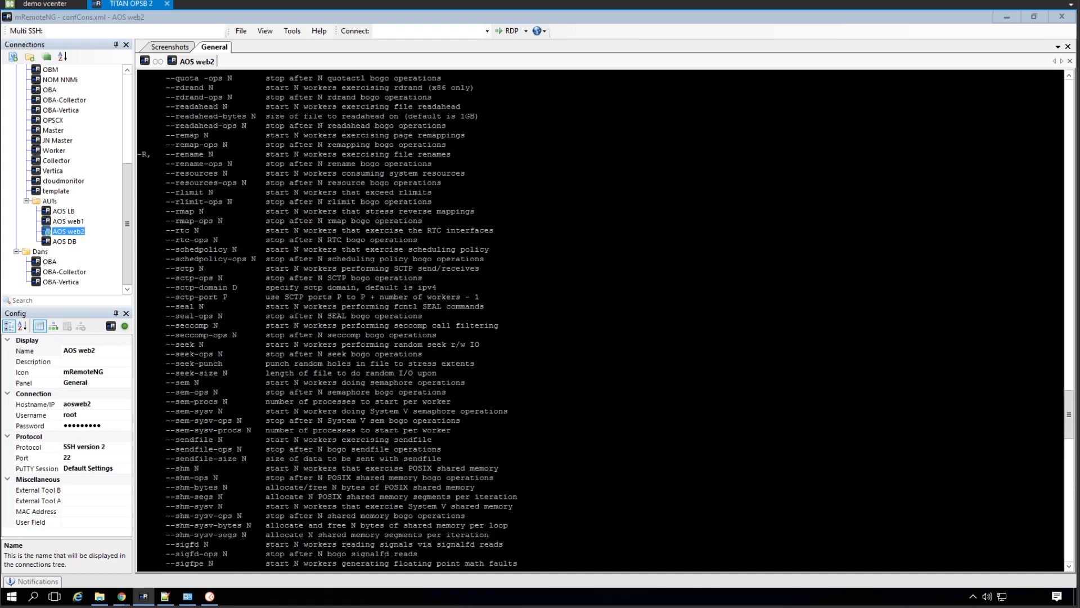
{"action": "key", "text": "shift+Page_Up"}
{"action": "key", "text": "shift+Page_Up"}
{"action": "key", "text": "shift+Page_Up"}
{"action": "key", "text": "shift+Page_Up"}
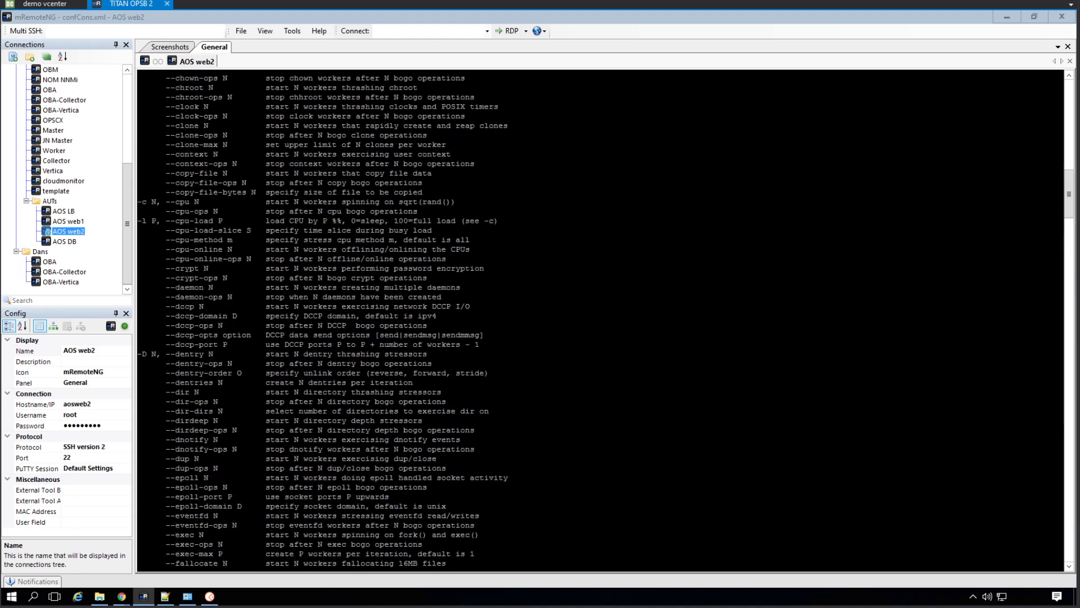
{"action": "key", "text": "shift+Page_Up"}
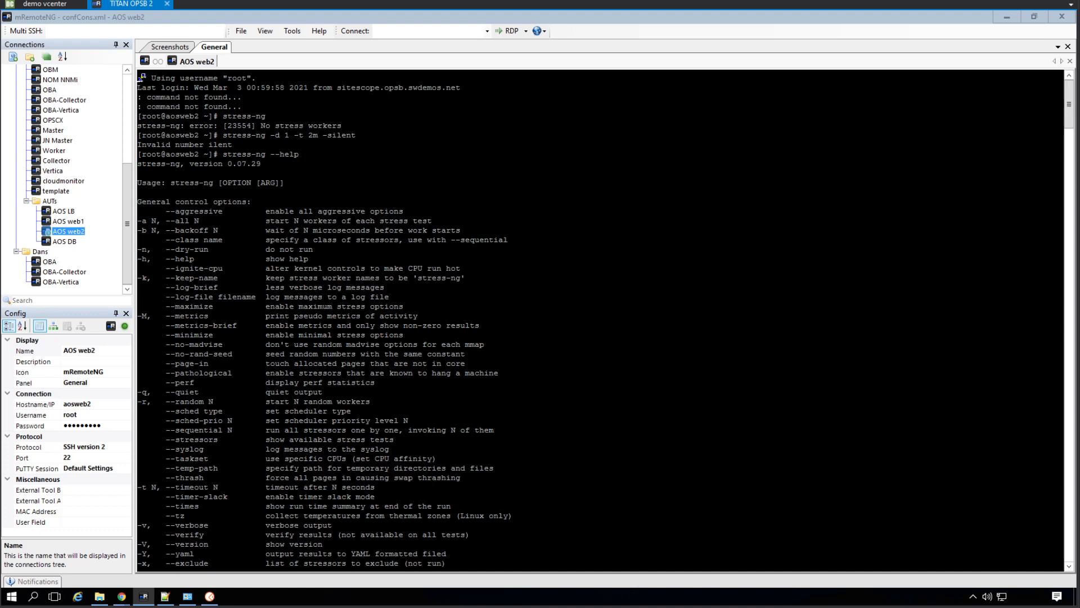
Run the disk stress quietly with stress-ng -d 1 -t 2m -q and interrupt it
{"action": "key", "text": "Up"}
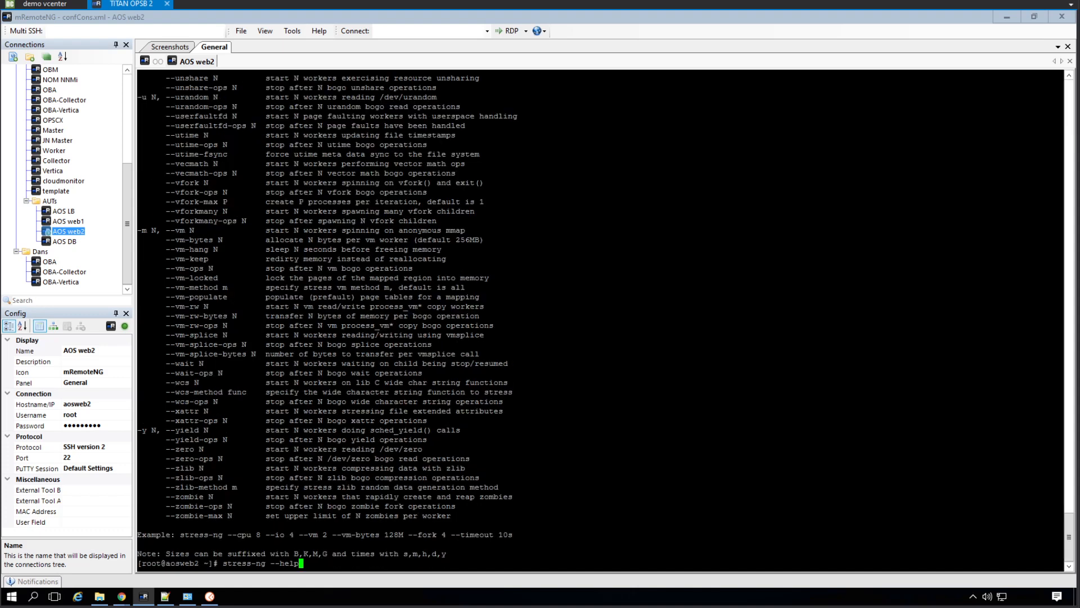
{"action": "key", "text": "Up"}
{"action": "key", "text": "Up"}
{"action": "key", "text": "Down"}
{"action": "key", "text": "BackSpace"}
{"action": "key", "text": "BackSpace"}
{"action": "key", "text": "BackSpace"}
{"action": "key", "text": "BackSpace"}
{"action": "key", "text": "BackSpace"}
{"action": "key", "text": "BackSpace"}
{"action": "type", "text": "q"}
{"action": "key", "text": "Return"}
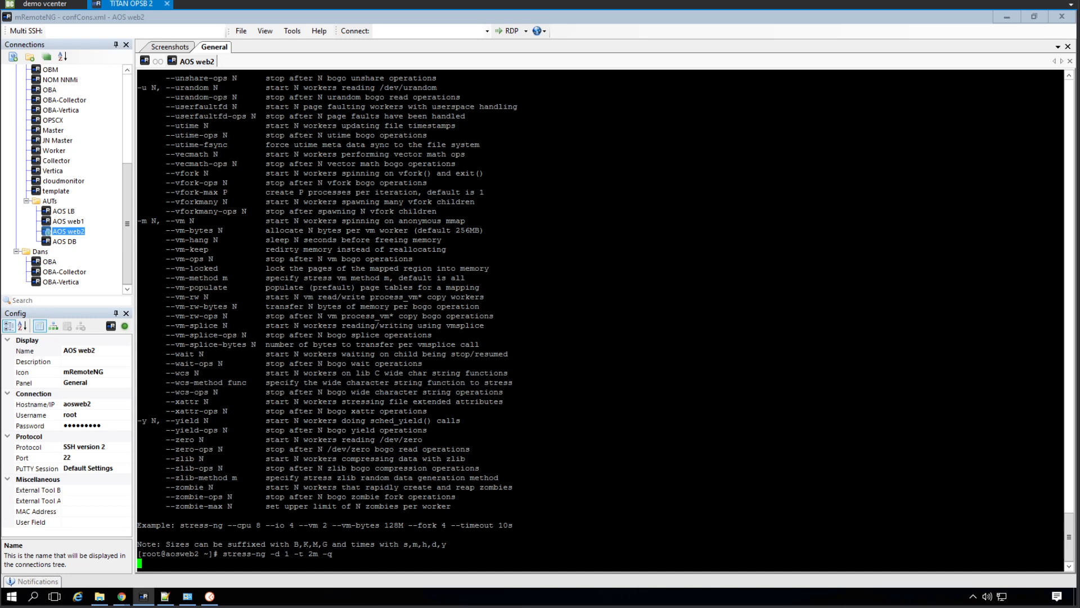
{"action": "key", "text": "ctrl+c"}
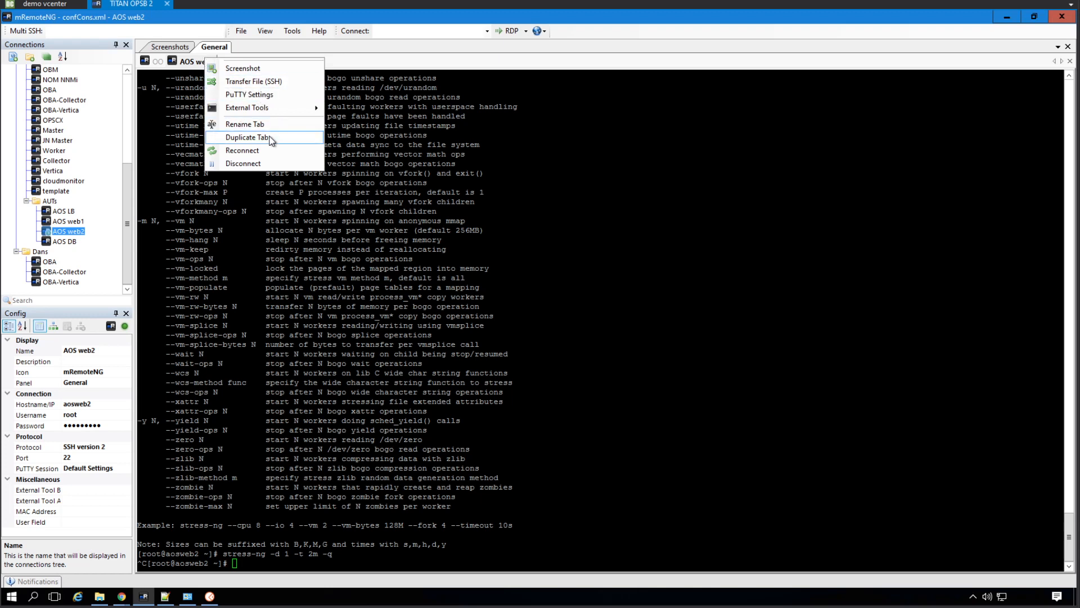
Run htop in a duplicate of the AOS web2 session and return to the original session
{"action": "left_click", "coordinate": [247, 137]}
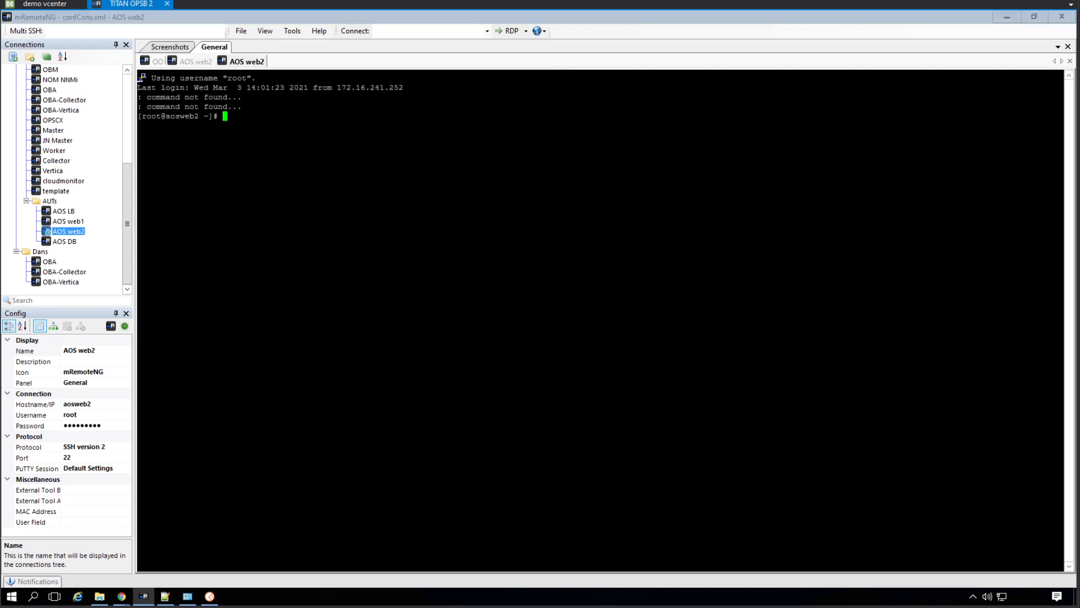
{"action": "type", "text": "htop"}
{"action": "key", "text": "Return"}
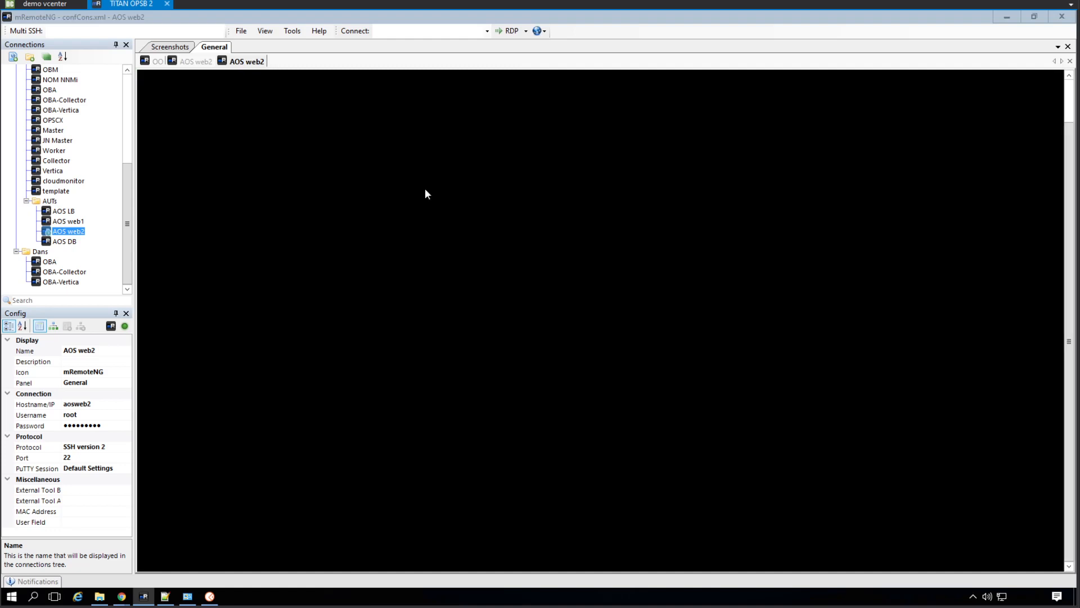
{"action": "left_click", "coordinate": [197, 61]}
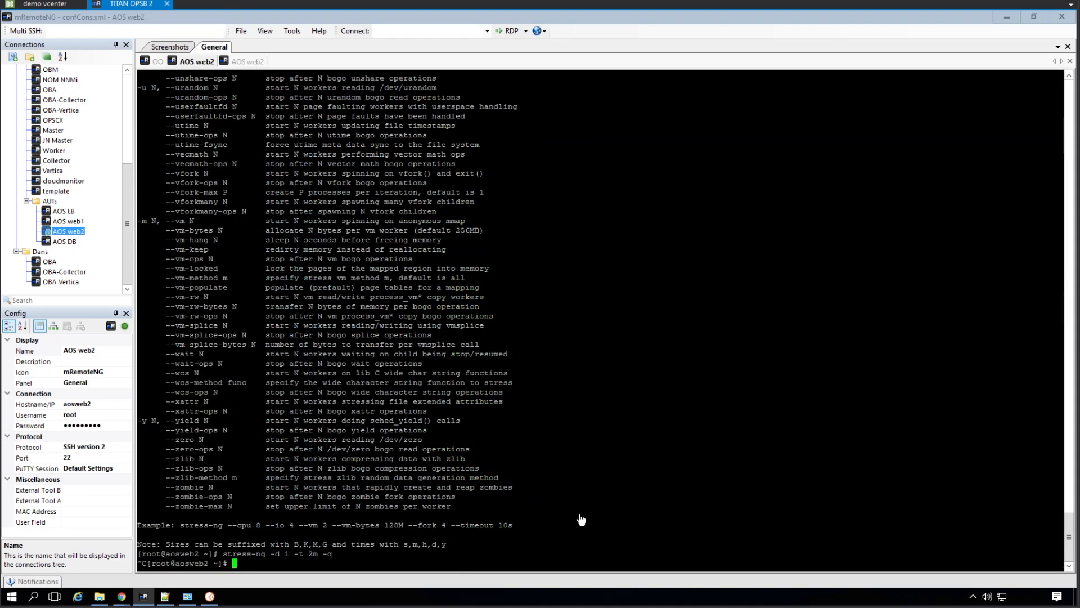
Run the disk stress in the background with stress-ng -d 1 -t 2m &
{"action": "key", "text": "Up"}
{"action": "key", "text": "BackSpace"}
{"action": "key", "text": "BackSpace"}
{"action": "type", "text": "&"}
{"action": "key", "text": "Return"}
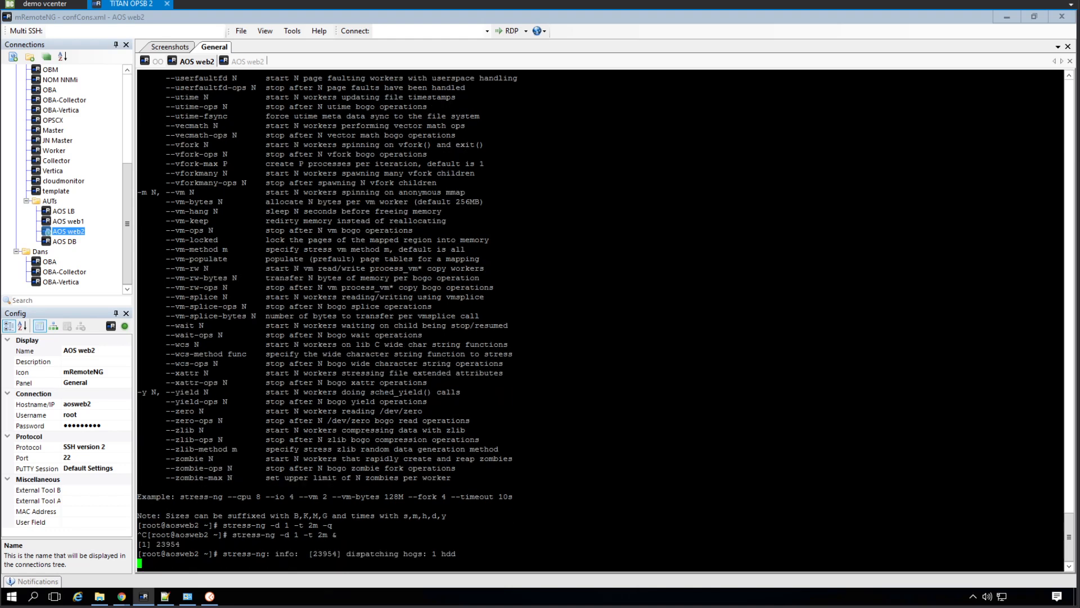
Check the disk stress process in the htop session of AOS web2 and return to the shell session
{"action": "left_click", "coordinate": [252, 63]}
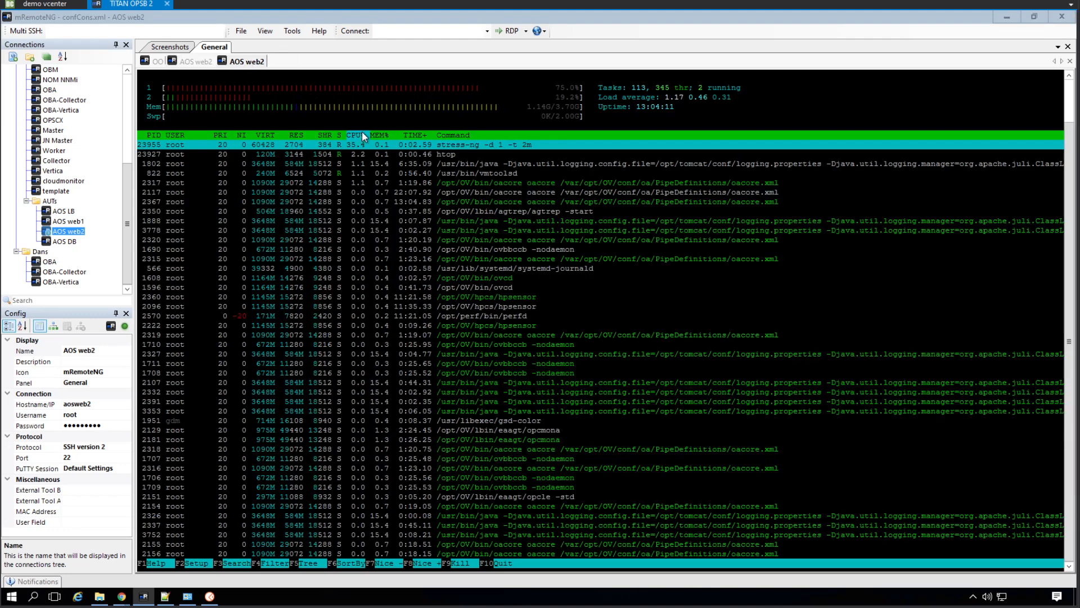
{"action": "left_click", "coordinate": [193, 63]}
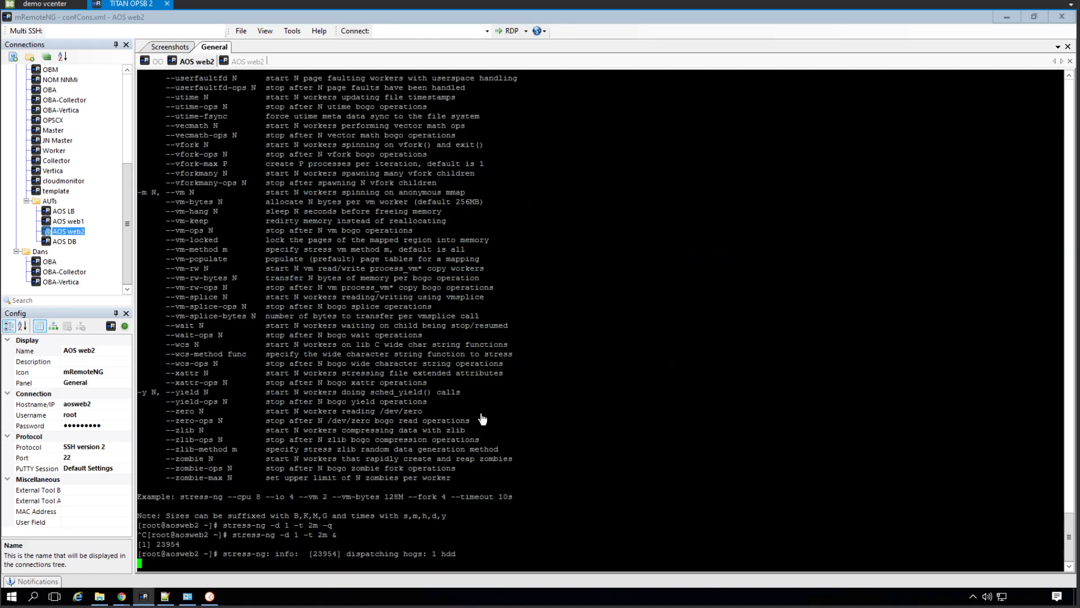
{"action": "left_click", "coordinate": [251, 63]}
{"action": "left_click", "coordinate": [250, 62]}
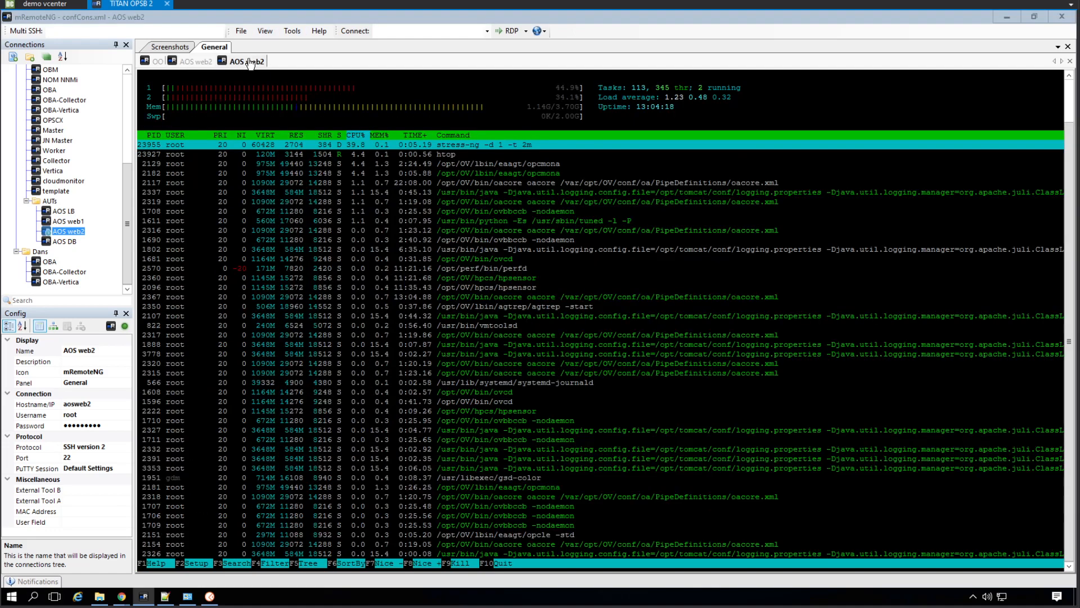
{"action": "left_click", "coordinate": [197, 62]}
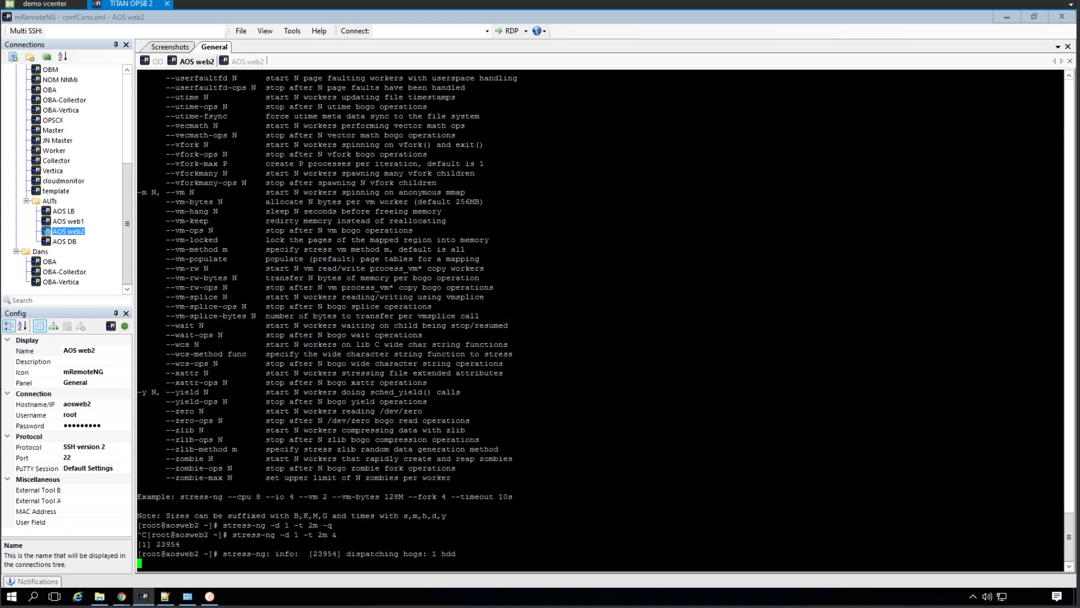
Discard the recalled disk command and run a background CPU stress with stress-ng -c 1 -t 2m &
{"action": "key", "text": "Up"}
{"action": "key", "text": "ctrl+c"}
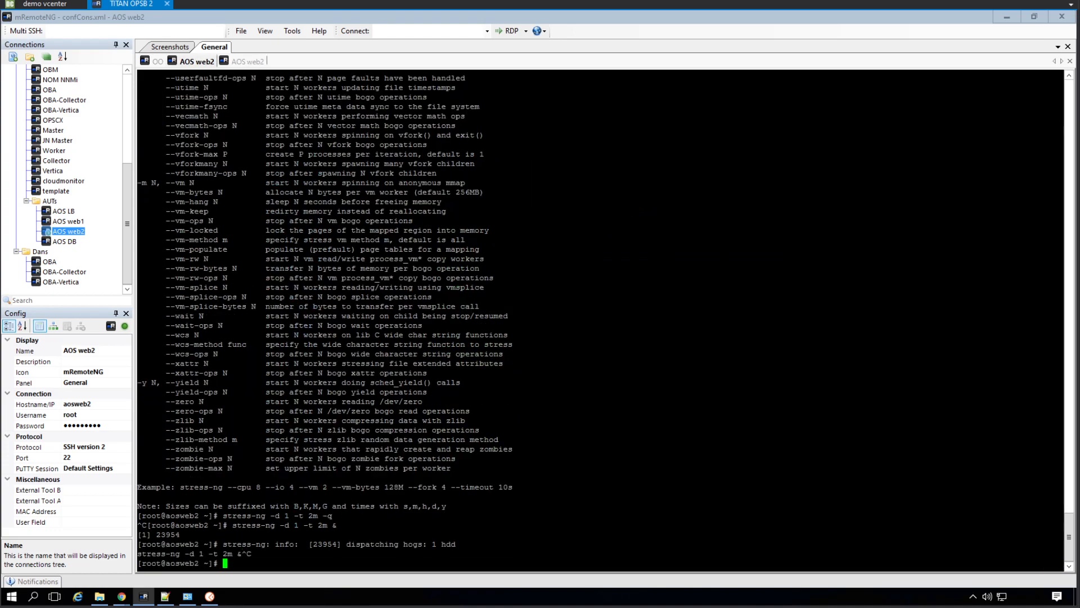
{"action": "key", "text": "Up"}
{"action": "key", "text": "Left"}
{"action": "key", "text": "Left"}
{"action": "key", "text": "Left"}
{"action": "key", "text": "Left"}
{"action": "key", "text": "Left"}
{"action": "key", "text": "Left"}
{"action": "key", "text": "Left"}
{"action": "key", "text": "Left"}
{"action": "key", "text": "Left"}
{"action": "key", "text": "Left"}
{"action": "key", "text": "BackSpace"}
{"action": "type", "text": "c"}
{"action": "key", "text": "Return"}
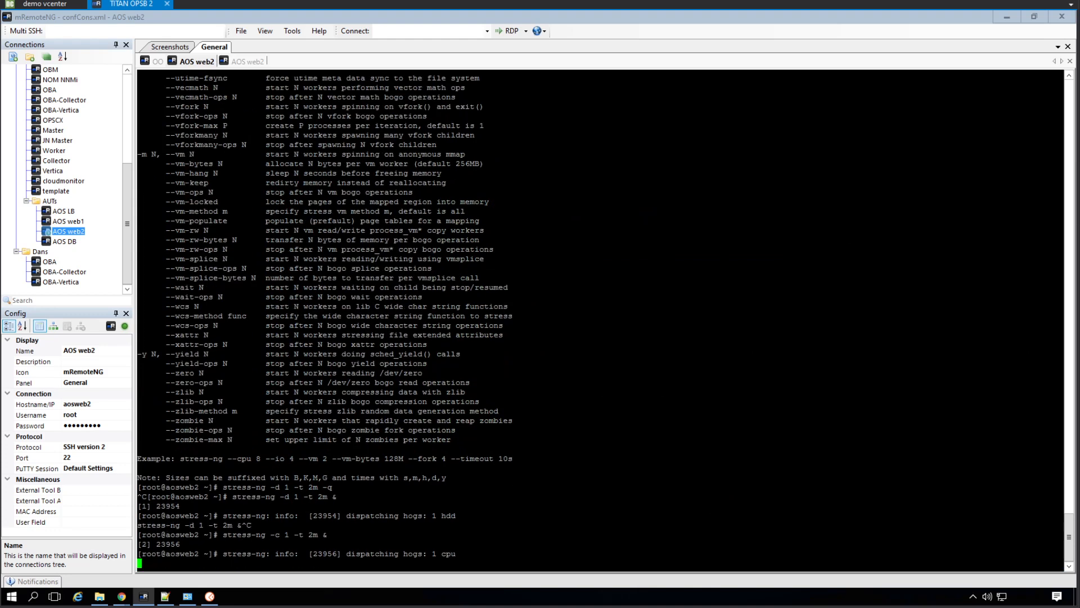
Check the load in htop and close the AOS web2 shell session that started the stress jobs
{"action": "left_click", "coordinate": [242, 61]}
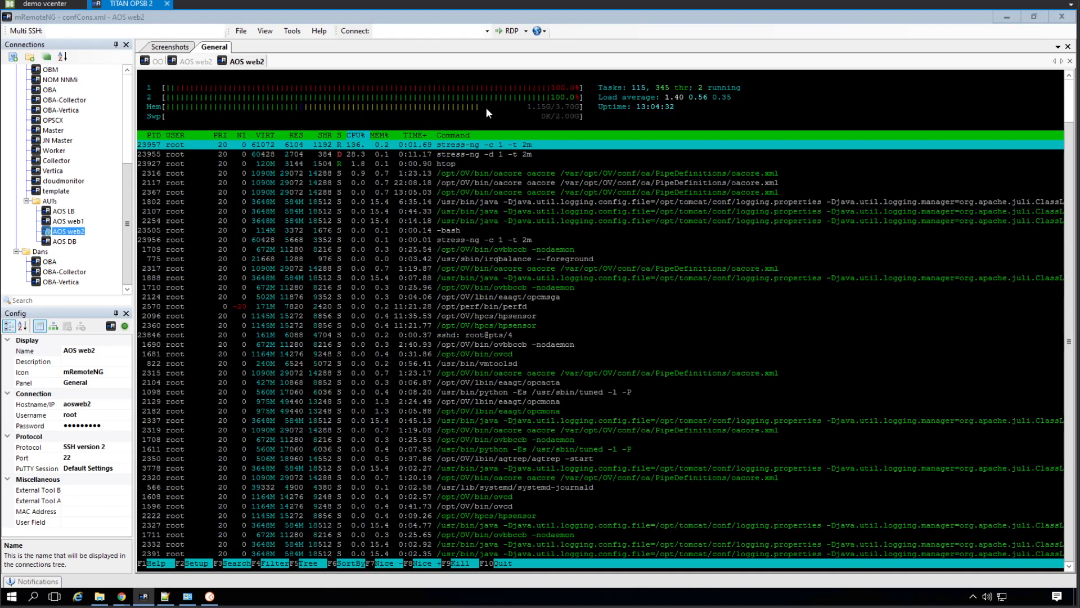
{"action": "left_click", "coordinate": [195, 63]}
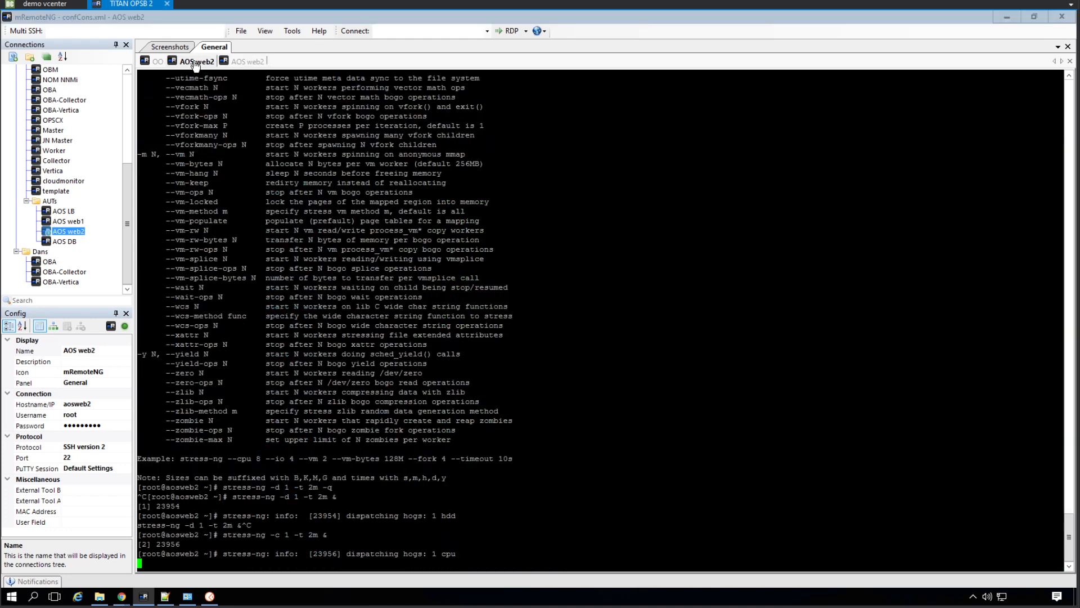
{"action": "double_click", "coordinate": [194, 62]}
{"action": "left_click", "coordinate": [196, 62]}
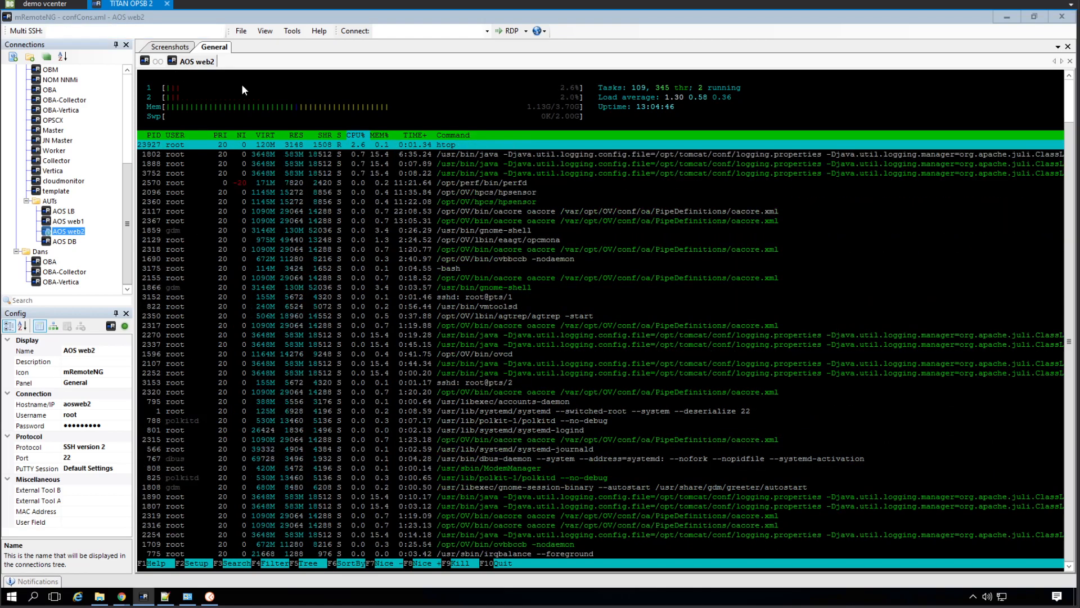
Duplicate the AOS web2 session and run nohup stress-ng -c 1 -t 2m in the foreground
{"action": "right_click", "coordinate": [200, 63]}
{"action": "left_click", "coordinate": [272, 141]}
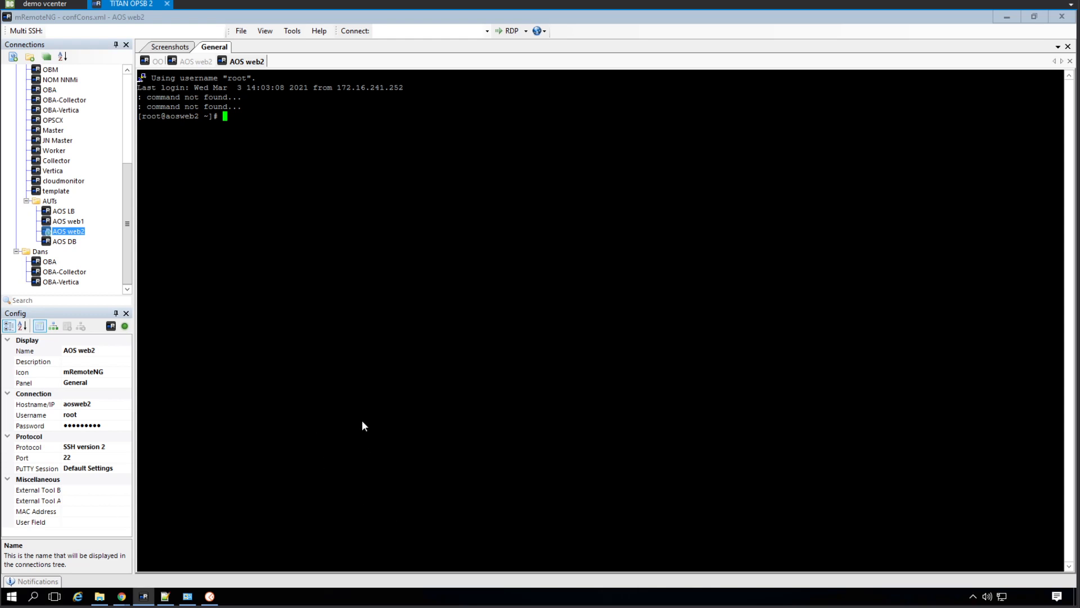
{"action": "key", "text": "Up"}
{"action": "key", "text": "Left"}
{"action": "key", "text": "Left"}
{"action": "key", "text": "Left"}
{"action": "key", "text": "Left"}
{"action": "key", "text": "Left"}
{"action": "key", "text": "Left"}
{"action": "key", "text": "Left"}
{"action": "key", "text": "Left"}
{"action": "key", "text": "Left"}
{"action": "key", "text": "Left"}
{"action": "key", "text": "Left"}
{"action": "key", "text": "Left"}
{"action": "key", "text": "Left"}
{"action": "key", "text": "Left"}
{"action": "key", "text": "Left"}
{"action": "key", "text": "Left"}
{"action": "key", "text": "Left"}
{"action": "key", "text": "Left"}
{"action": "key", "text": "Left"}
{"action": "key", "text": "Left"}
{"action": "type", "text": "nohup"}
{"action": "key", "text": "Right"}
{"action": "key", "text": "Right"}
{"action": "key", "text": "Right"}
{"action": "key", "text": "Right"}
{"action": "key", "text": "Right"}
{"action": "key", "text": "Right"}
{"action": "key", "text": "Right"}
{"action": "key", "text": "Right"}
{"action": "key", "text": "Right"}
{"action": "key", "text": "Right"}
{"action": "key", "text": "Right"}
{"action": "key", "text": "Right"}
{"action": "key", "text": "Right"}
{"action": "key", "text": "Right"}
{"action": "key", "text": "Right"}
{"action": "key", "text": "Right"}
{"action": "key", "text": "Right"}
{"action": "key", "text": "Right"}
{"action": "key", "text": "Right"}
{"action": "key", "text": "Right"}
{"action": "key", "text": "BackSpace"}
{"action": "key", "text": "BackSpace"}
{"action": "key", "text": "Return"}
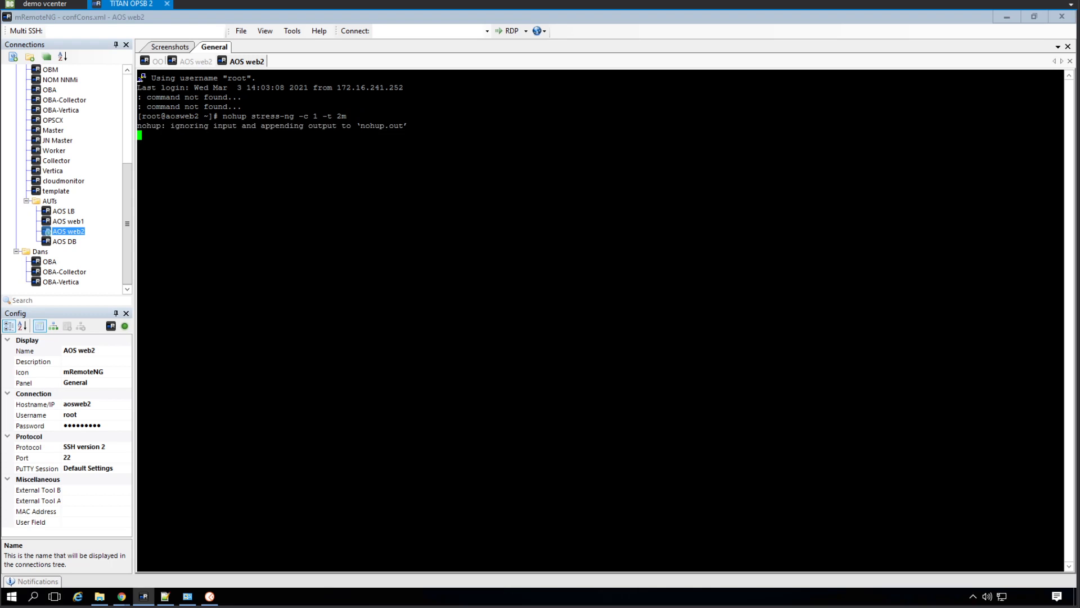
Try entering random text in the session while the nohup command is running
{"action": "type", "text": "ascasd"}
{"action": "key", "text": "Return"}
{"action": "key", "text": "Return"}
{"action": "type", "text": "asdasd"}
Check the CPU stress process in htop and close the session running the nohup command
{"action": "left_click", "coordinate": [208, 66]}
{"action": "left_click", "coordinate": [208, 66]}
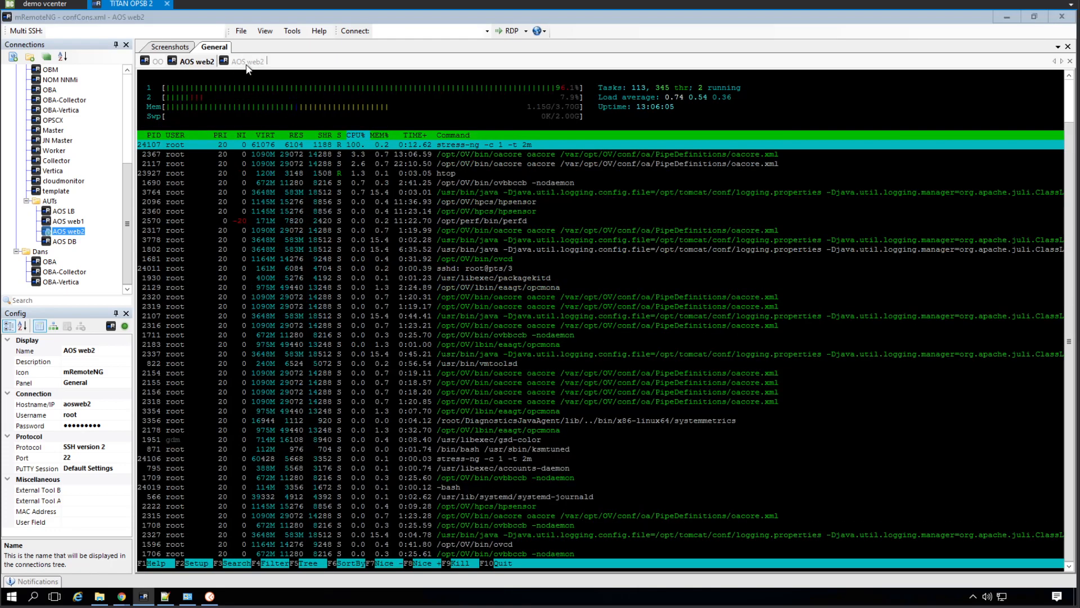
{"action": "left_click", "coordinate": [248, 63]}
{"action": "middle_click", "coordinate": [246, 63]}
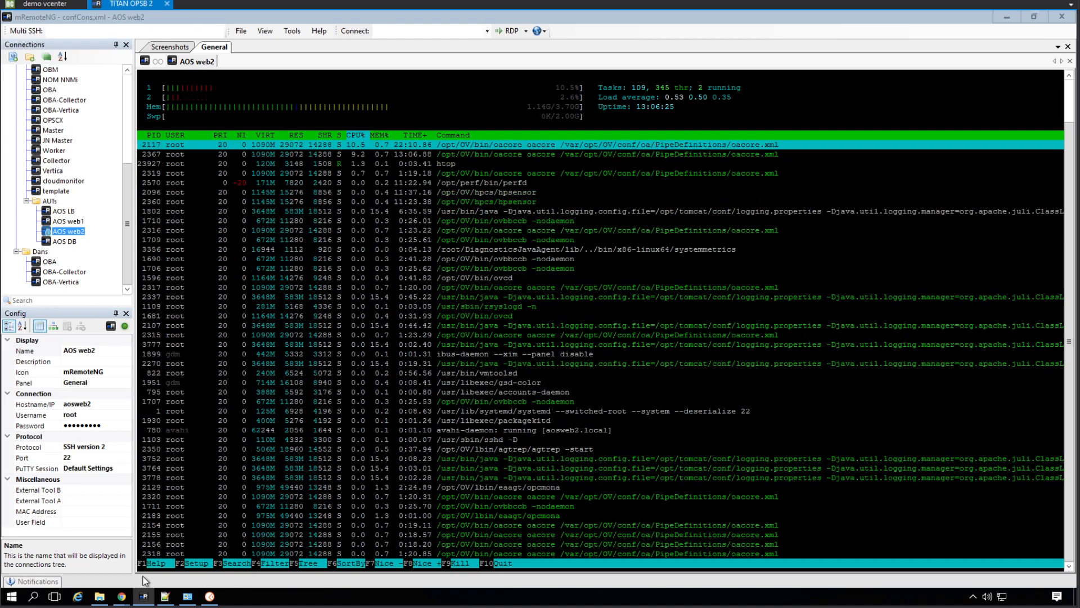
Close the InvokeRunbook window in Chrome and bring up the Operations Bridge workspace
{"action": "mouse_move", "coordinate": [122, 597]}
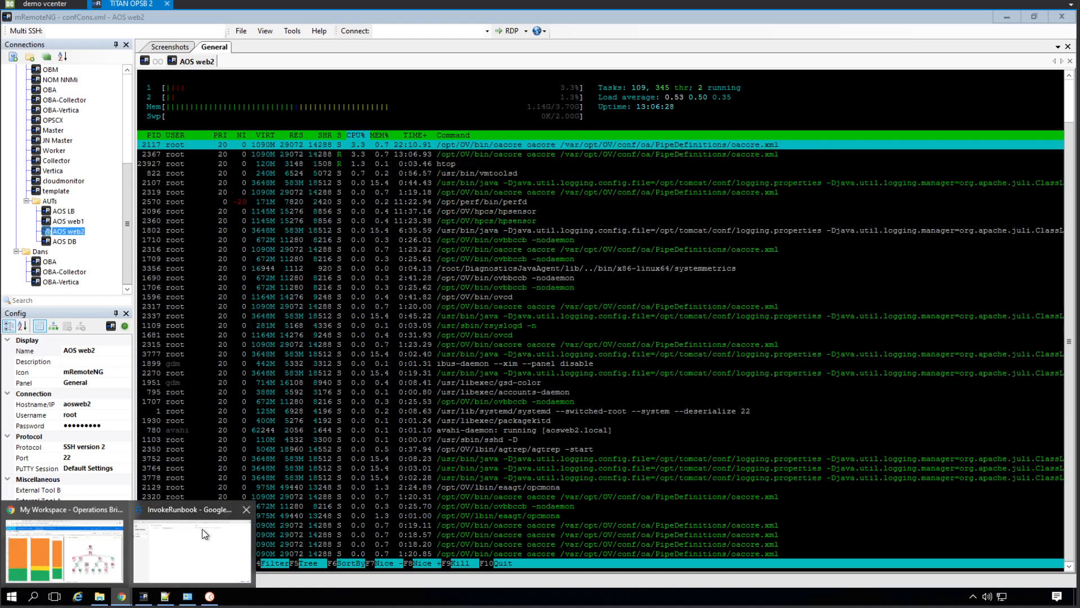
{"action": "left_click", "coordinate": [202, 529]}
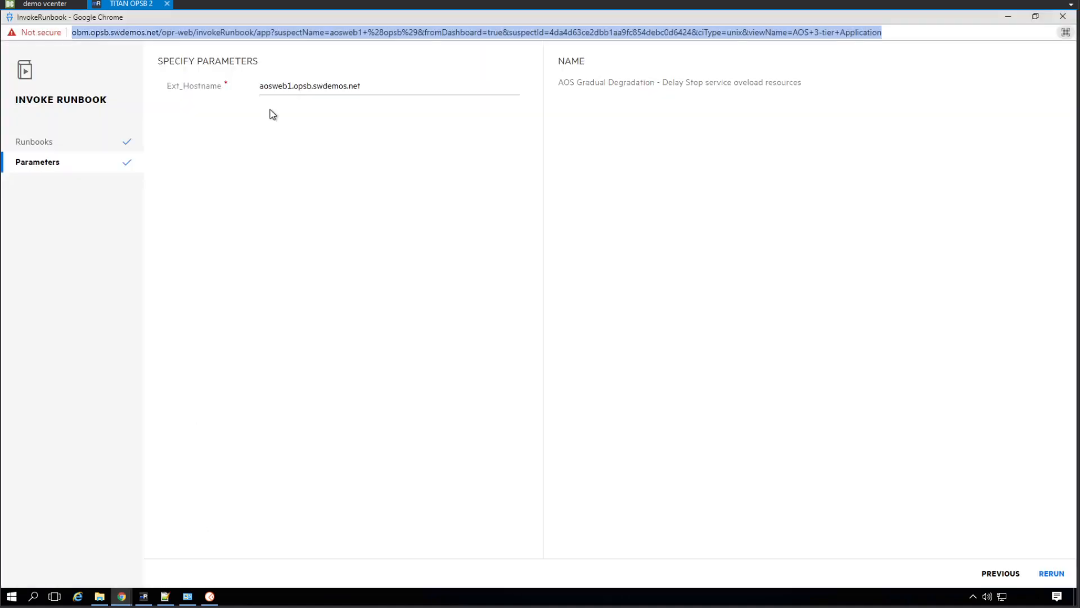
{"action": "left_click", "coordinate": [1061, 22]}
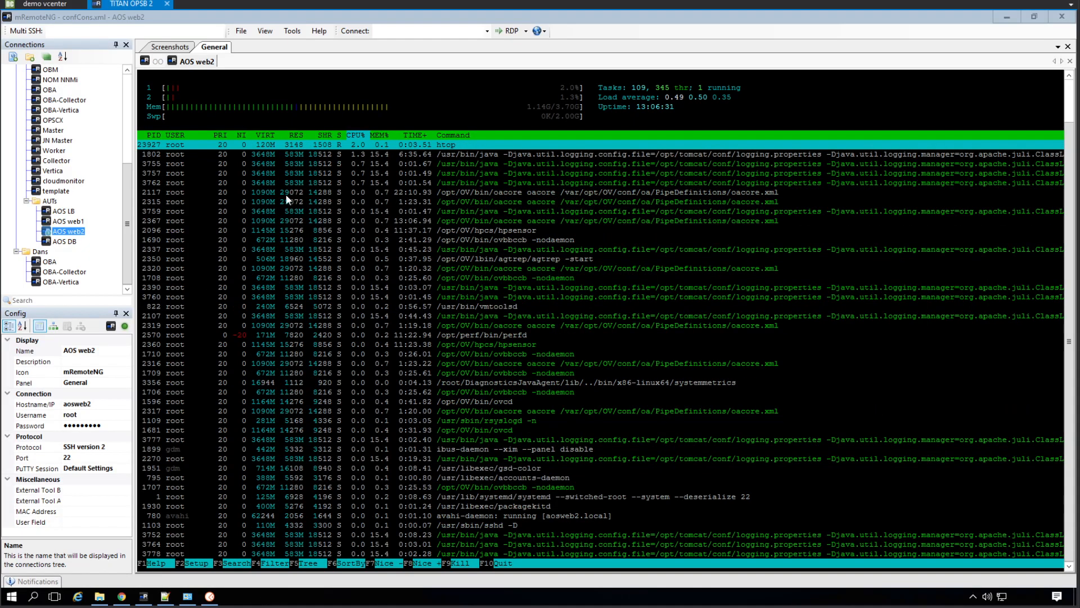
{"action": "left_click", "coordinate": [121, 596]}
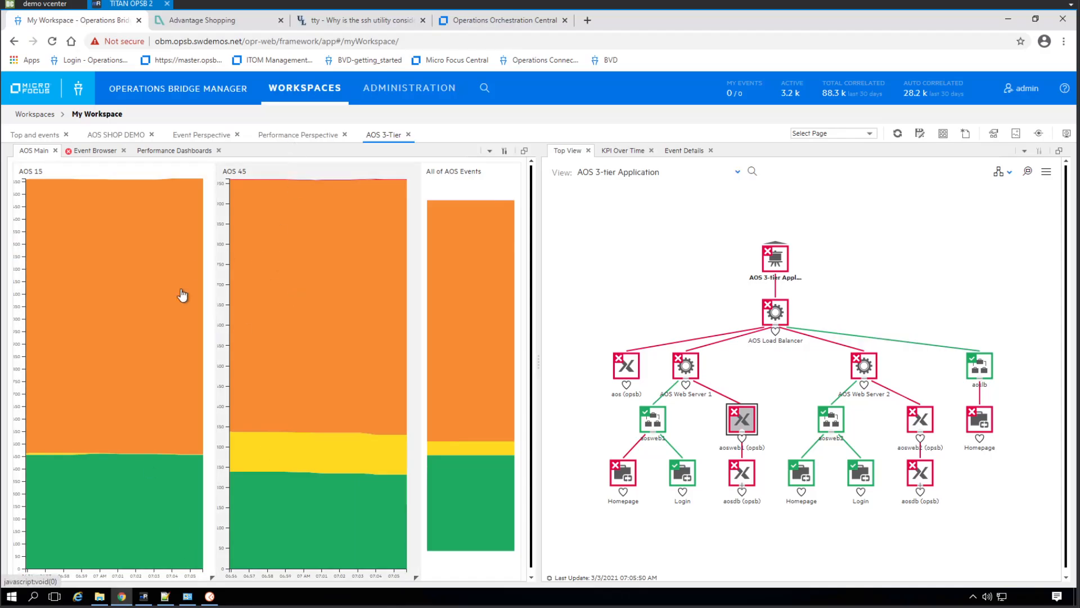
Switch to mRemoteNG and check the AOS web2 load in htop again
{"action": "left_click", "coordinate": [145, 598]}
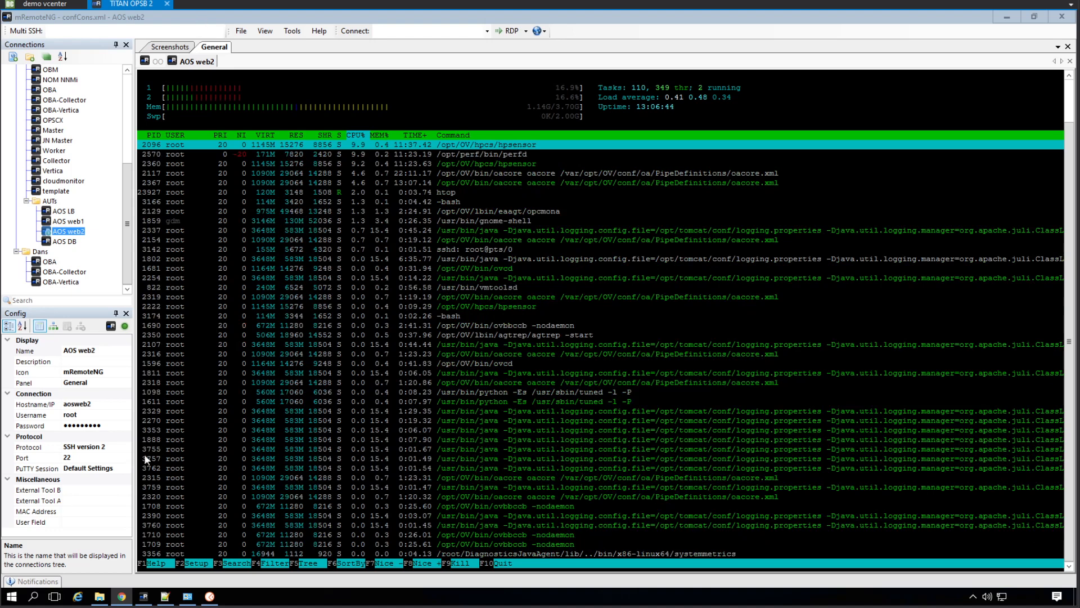
{"action": "mouse_move", "coordinate": [125, 604]}
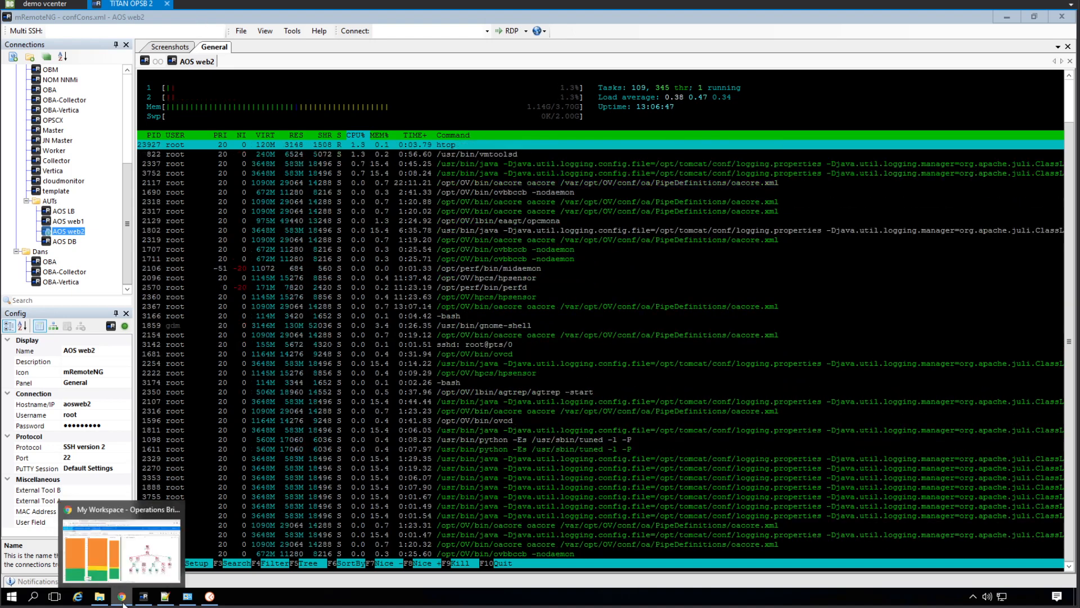
{"action": "left_click", "coordinate": [143, 562]}
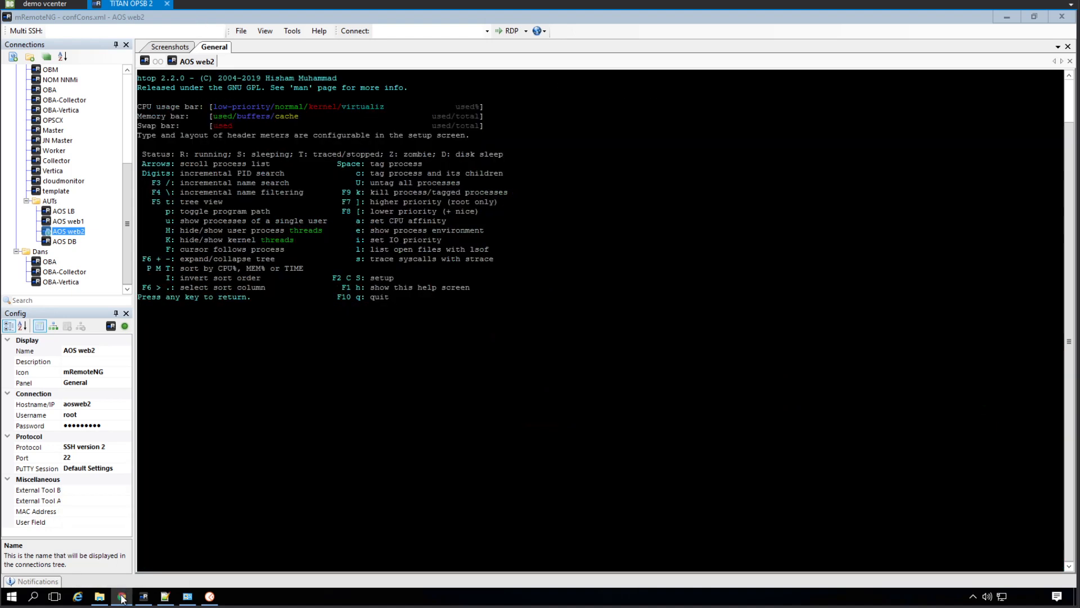
Switch to the Operations Bridge workspace in Chrome and examine the details of aosweb1's 06:01:58 status event and its CPU bottleneck event
{"action": "left_click", "coordinate": [122, 596]}
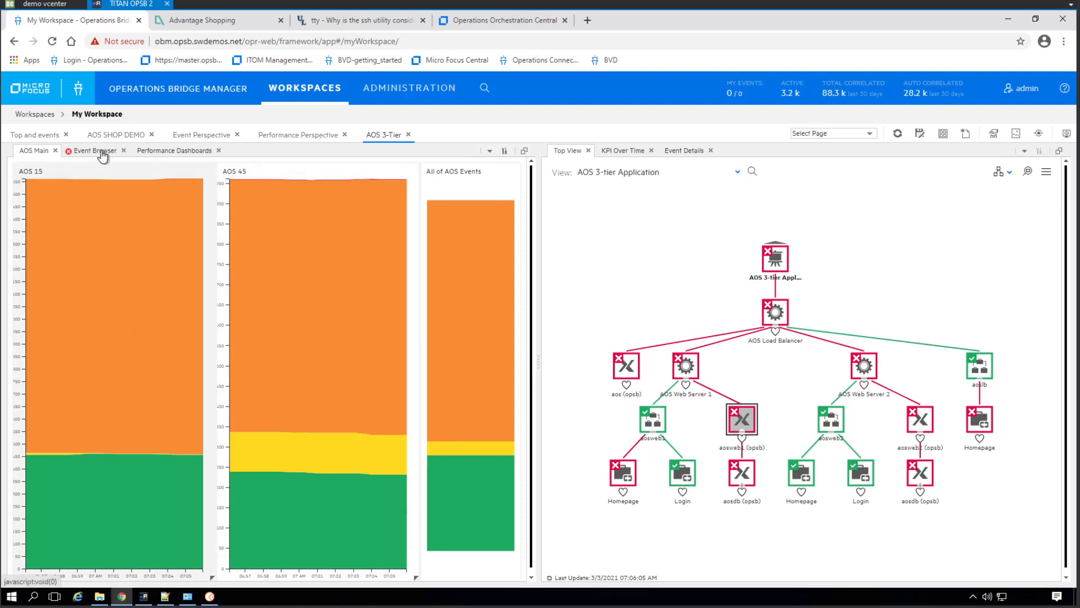
{"action": "left_click", "coordinate": [113, 152]}
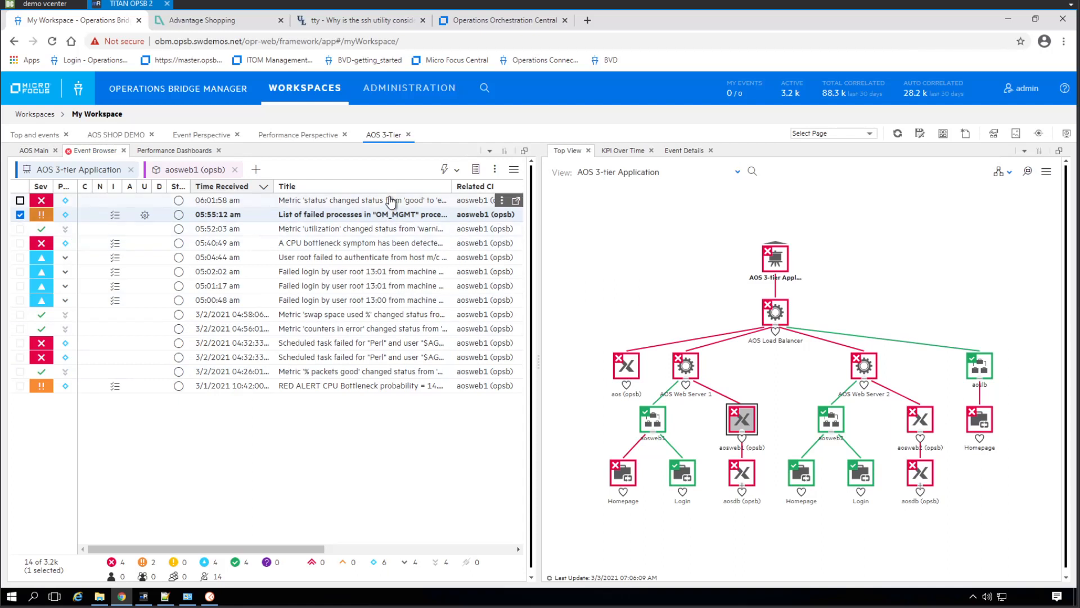
{"action": "left_click", "coordinate": [391, 201]}
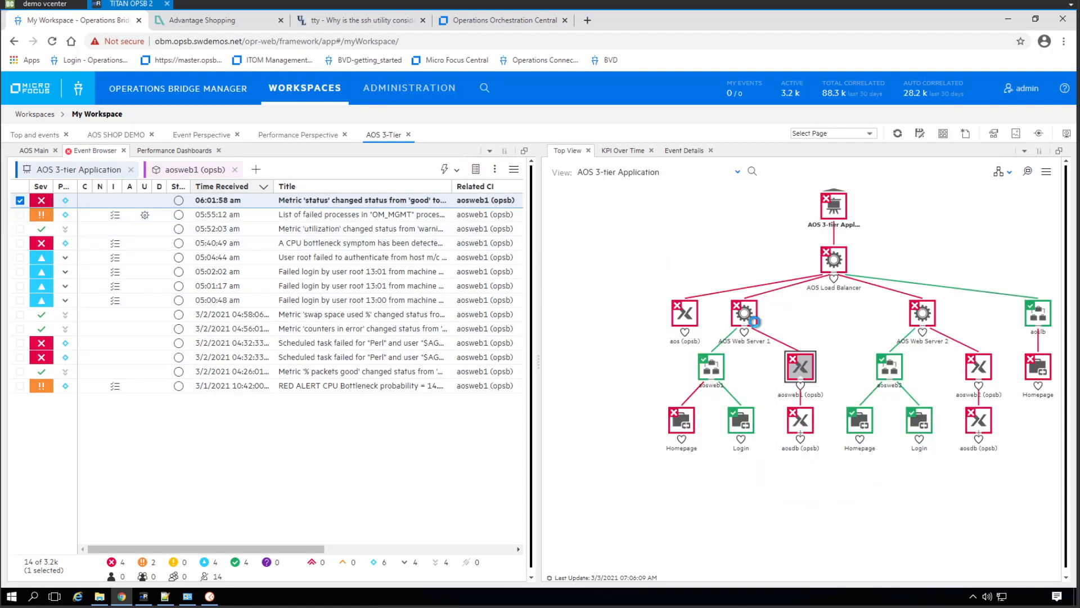
{"action": "left_click", "coordinate": [684, 151]}
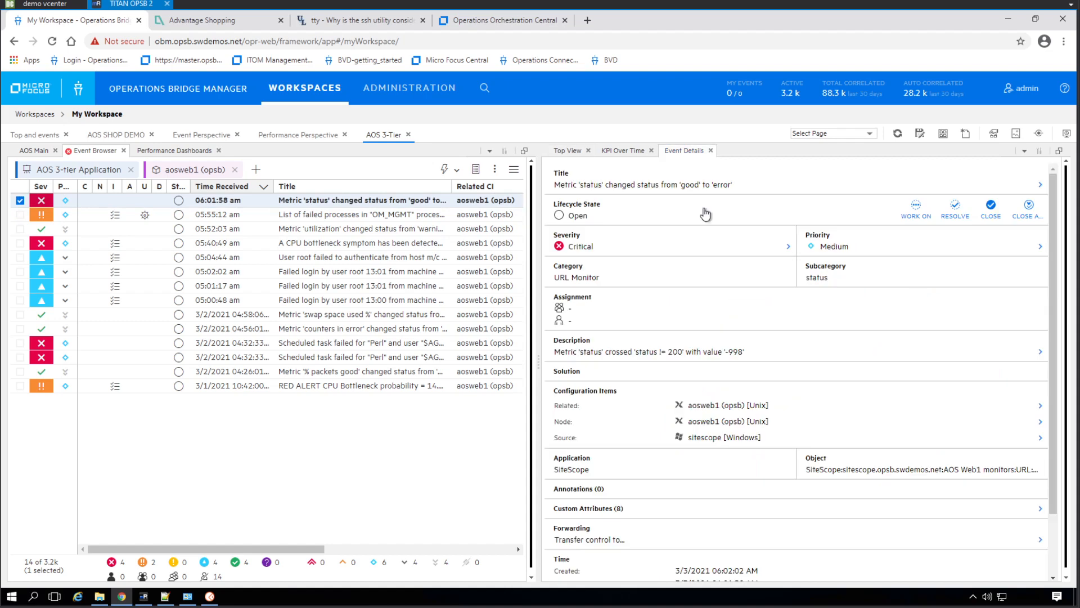
{"action": "mouse_move", "coordinate": [736, 363]}
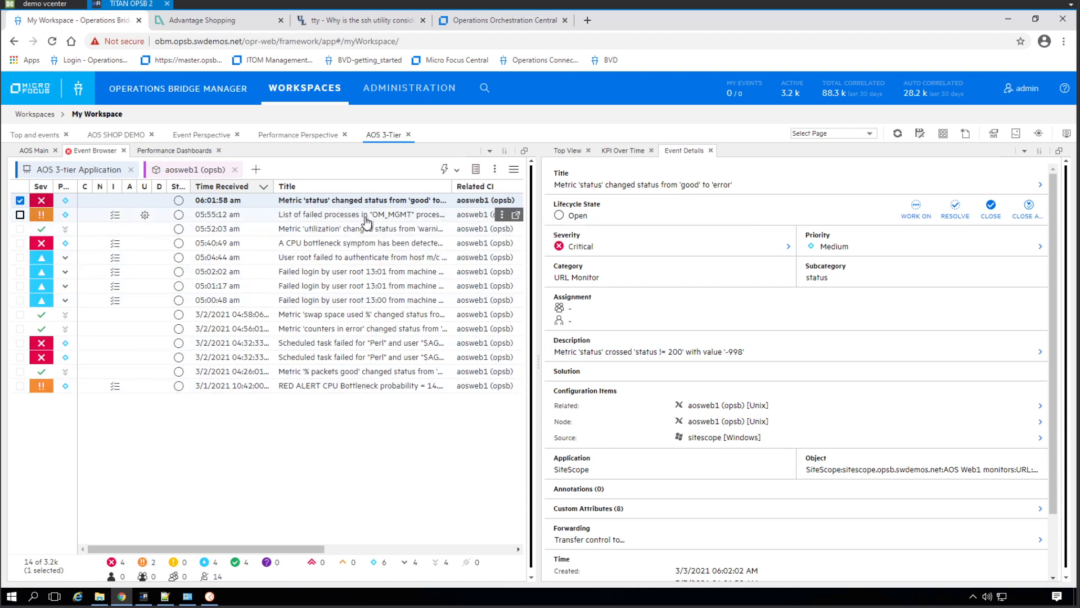
{"action": "left_click", "coordinate": [357, 249]}
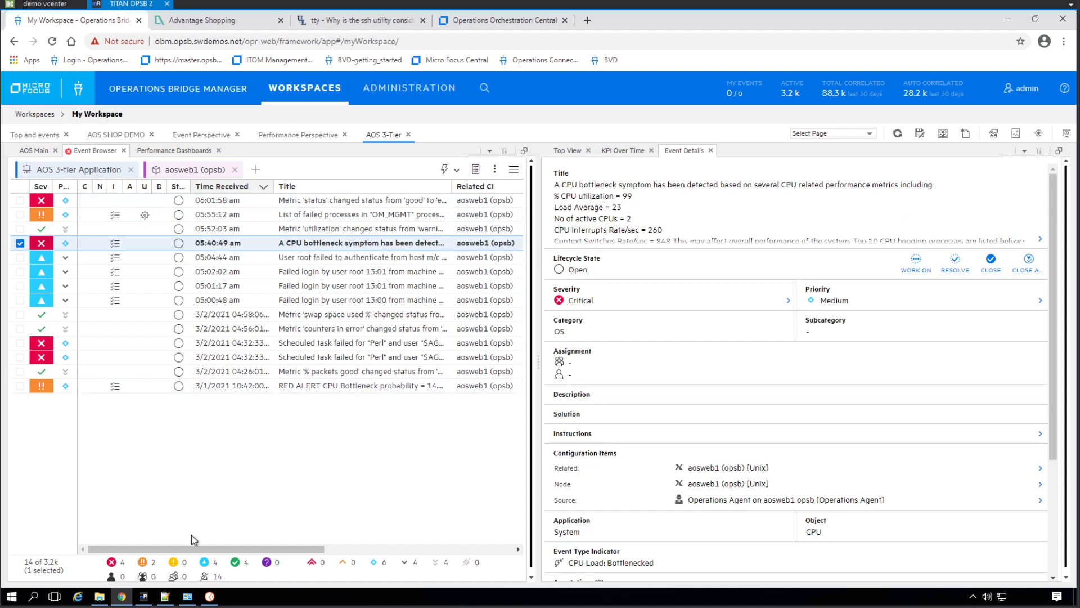
Switch to mRemoteNG, connect to AOS web1 and run htop in its session
{"action": "left_click", "coordinate": [145, 596]}
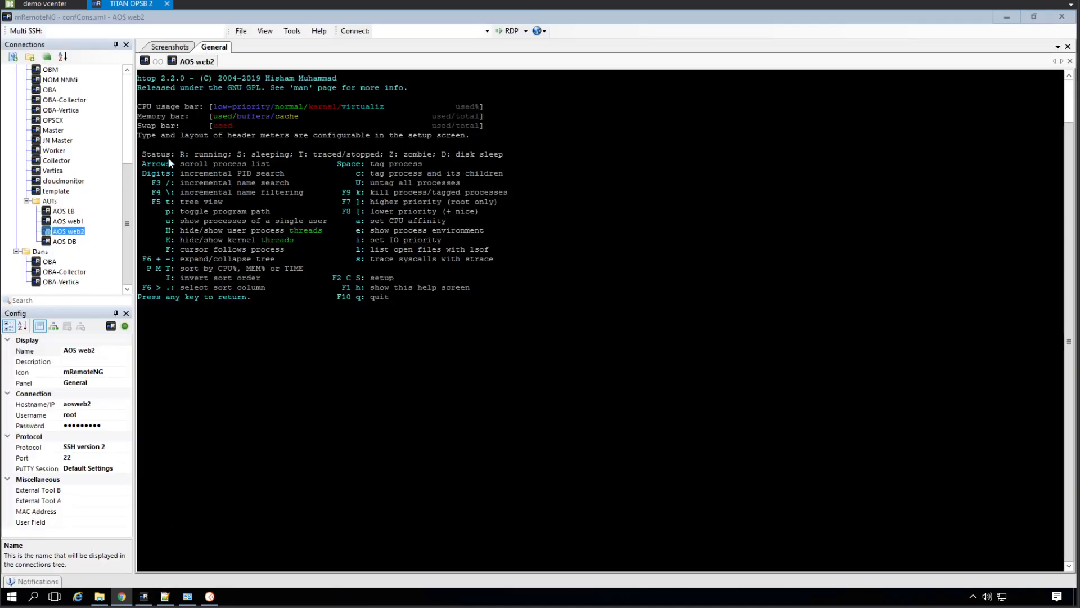
{"action": "double_click", "coordinate": [68, 221]}
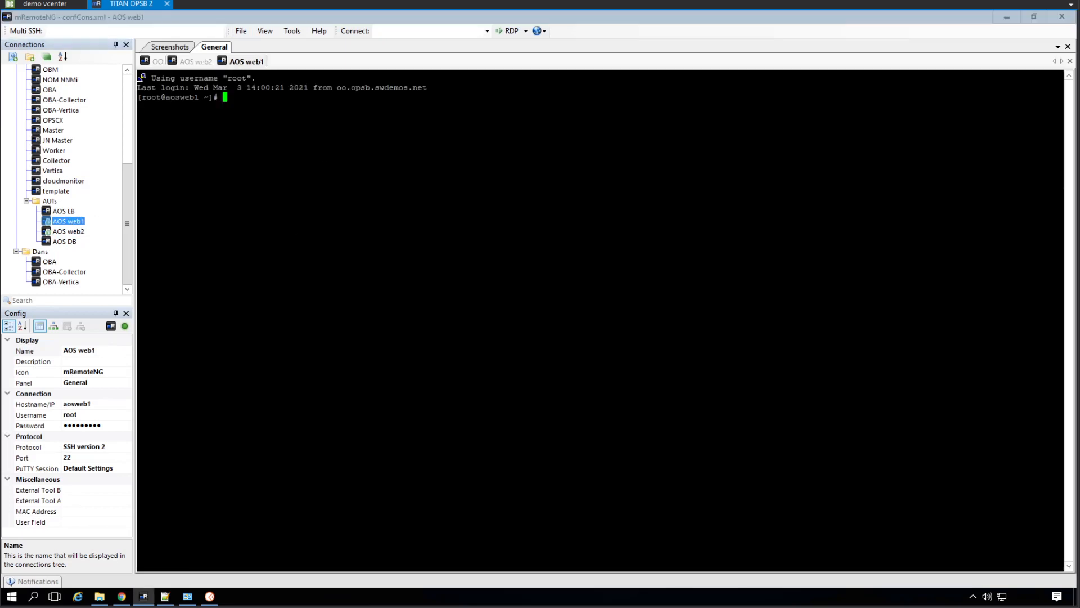
{"action": "type", "text": "htop"}
{"action": "key", "text": "Return"}
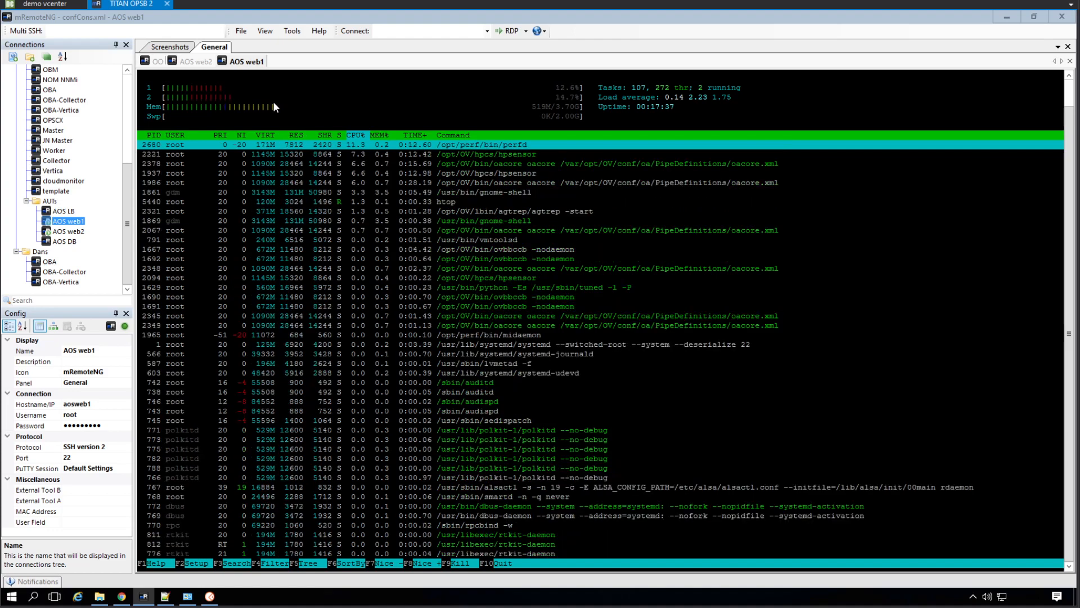
Switch to Operations Orchestration Central in Chrome and open the AOS Gradual Degradation run from the Run Explorer
{"action": "left_click", "coordinate": [121, 596]}
{"action": "left_click", "coordinate": [507, 21]}
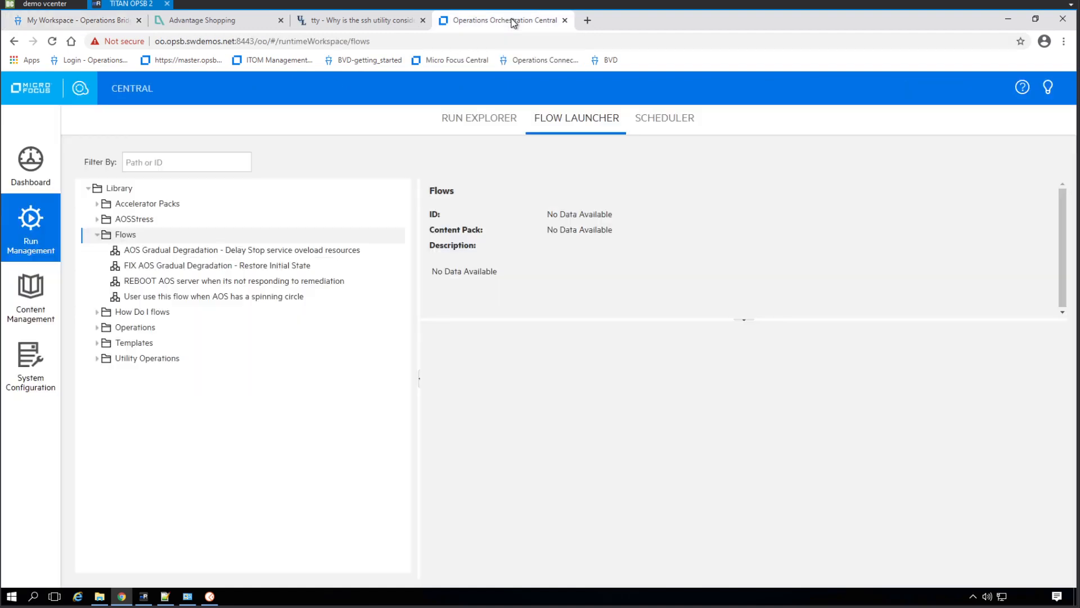
{"action": "left_click", "coordinate": [30, 168]}
{"action": "left_click", "coordinate": [31, 228]}
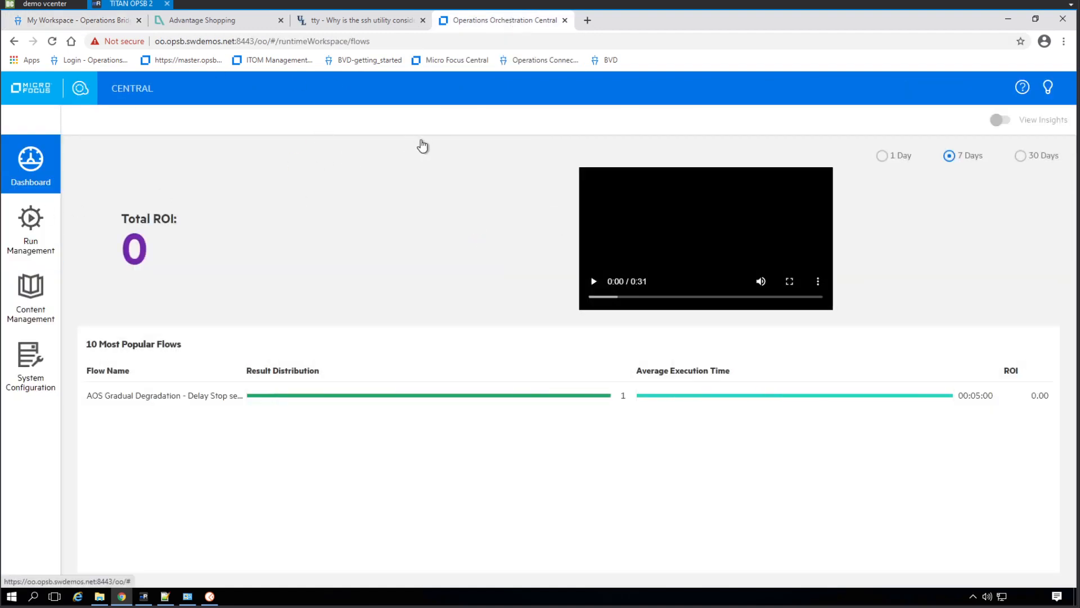
{"action": "left_click", "coordinate": [464, 124]}
{"action": "left_click", "coordinate": [224, 241]}
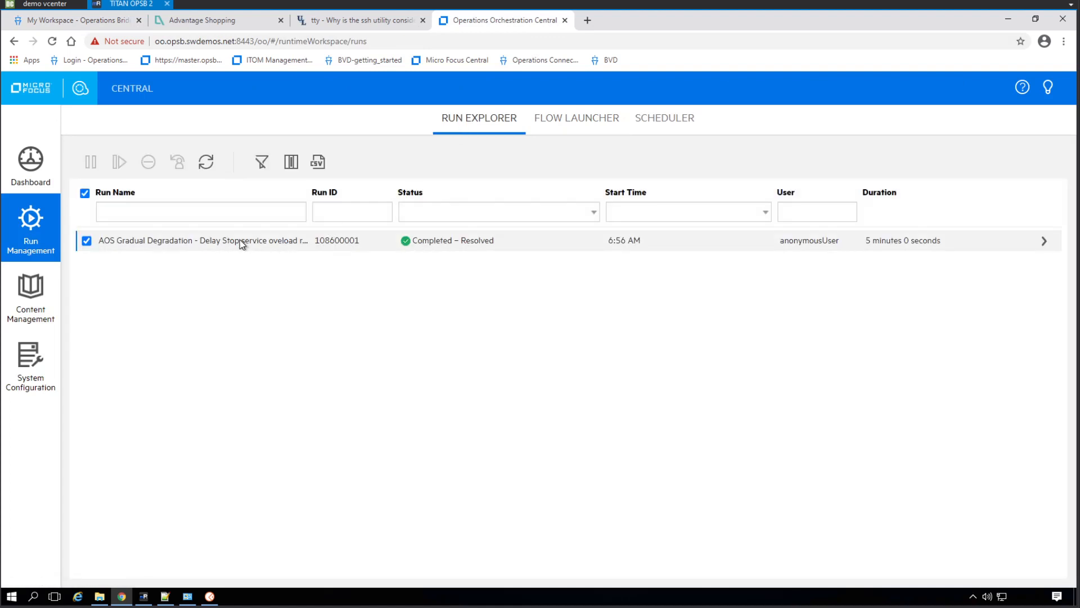
{"action": "double_click", "coordinate": [239, 241]}
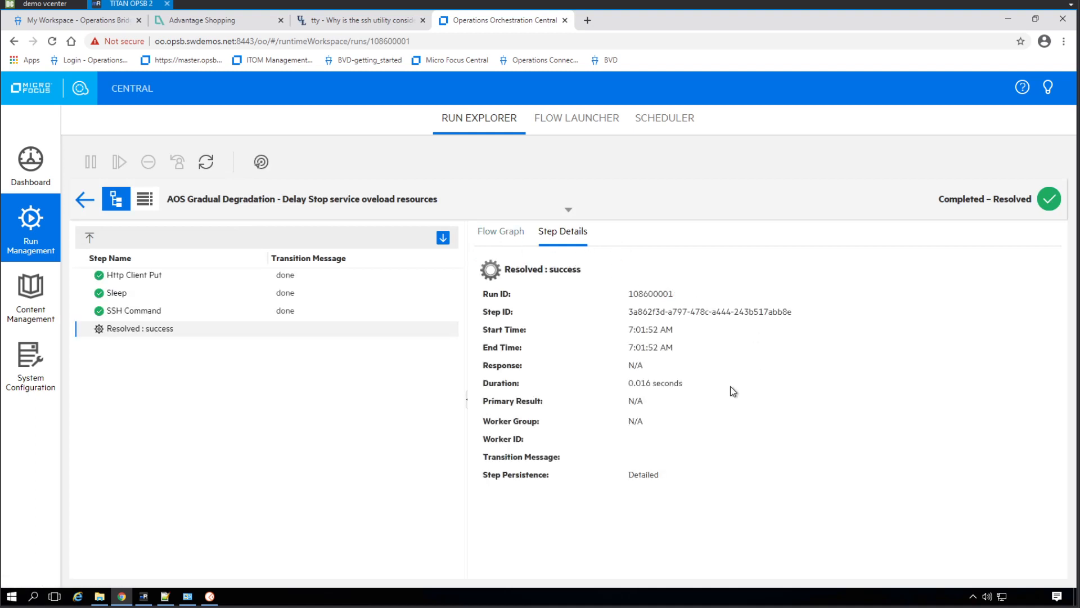
Review the run's flow graph and examine the inputs and primary result of its SSH Command step
{"action": "left_click", "coordinate": [495, 231]}
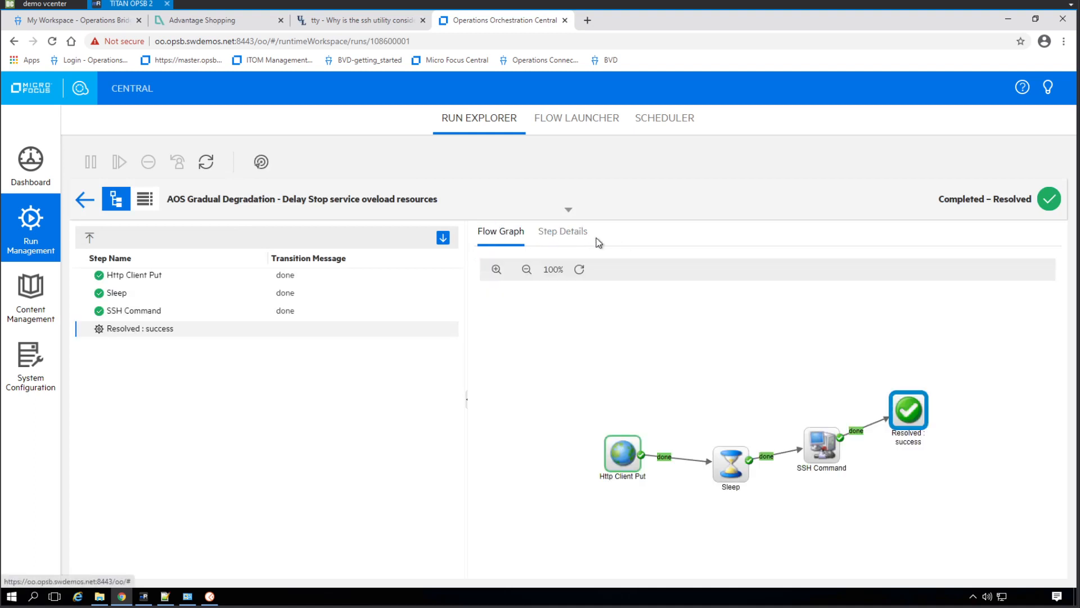
{"action": "left_click", "coordinate": [572, 239]}
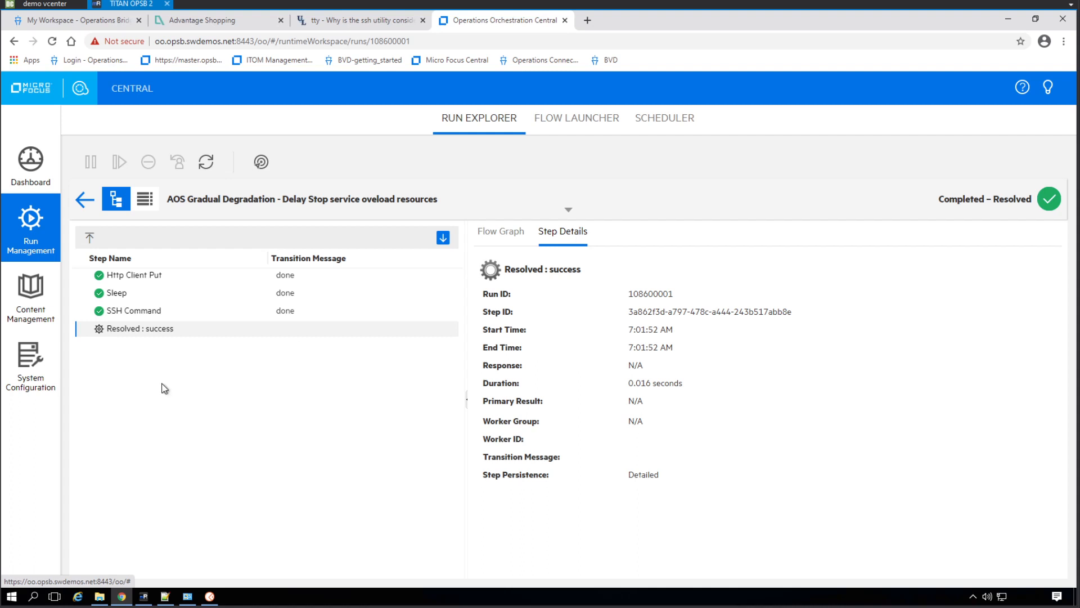
{"action": "left_click", "coordinate": [148, 311]}
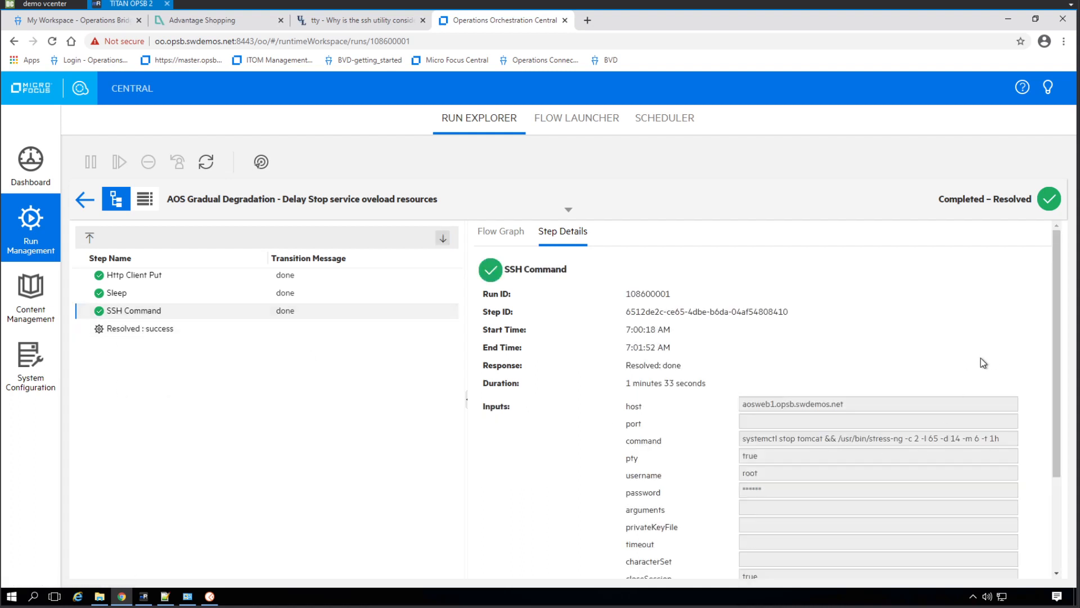
{"action": "scroll", "coordinate": [1006, 394], "scroll_direction": "down", "scroll_amount": 2}
{"action": "scroll", "coordinate": [1006, 394], "scroll_direction": "down", "scroll_amount": 1}
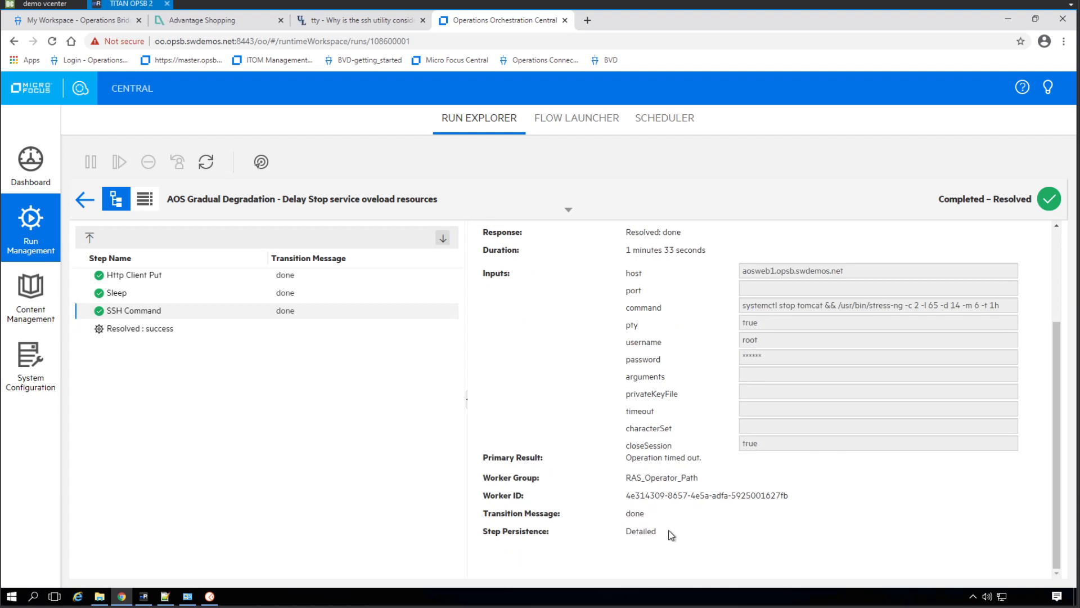
{"action": "scroll", "coordinate": [685, 514], "scroll_direction": "up", "scroll_amount": 1}
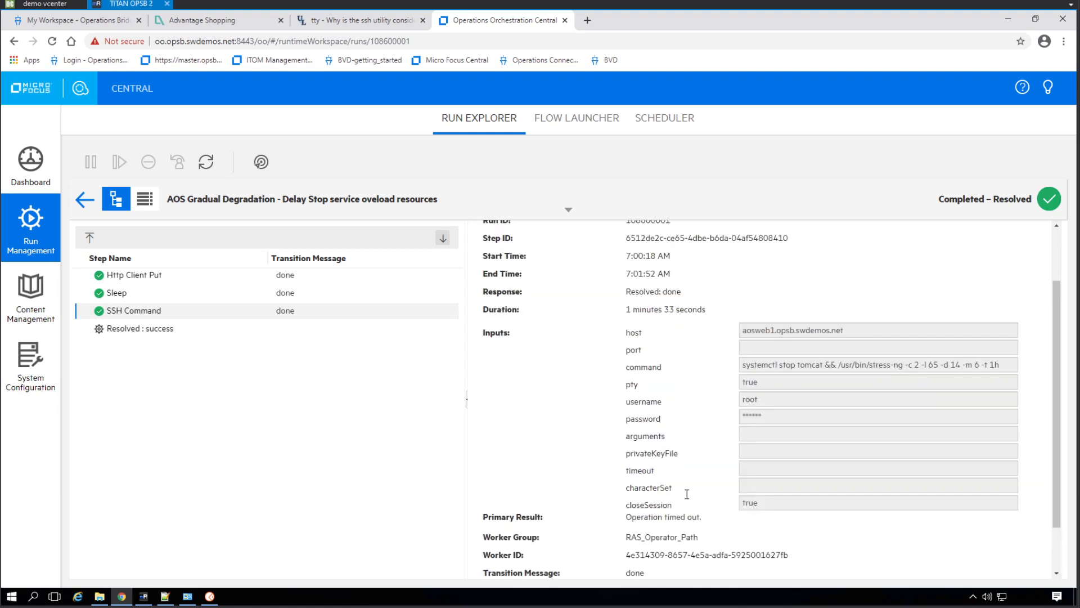
{"action": "scroll", "coordinate": [690, 495], "scroll_direction": "down", "scroll_amount": 1}
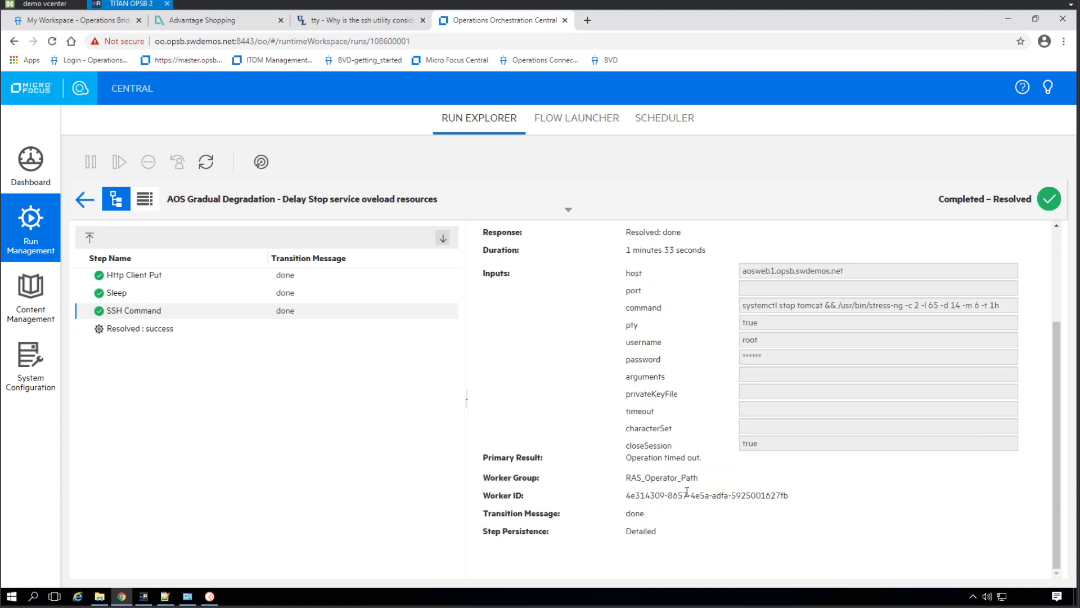